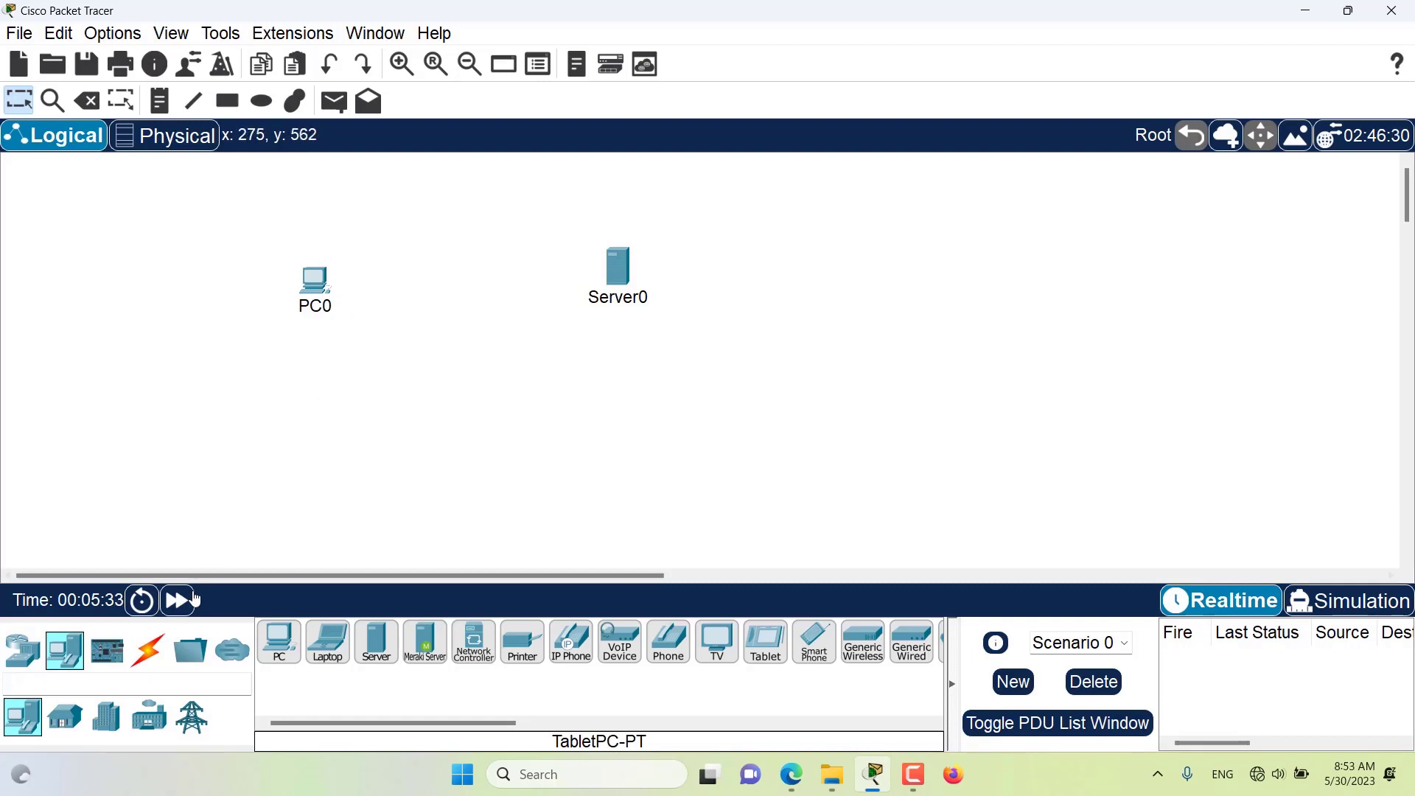
Step: Connect PC0 to Server0 using the automatically chosen connection type
{"action": "left_click", "coordinate": [148, 649]}
{"action": "left_click", "coordinate": [282, 651]}
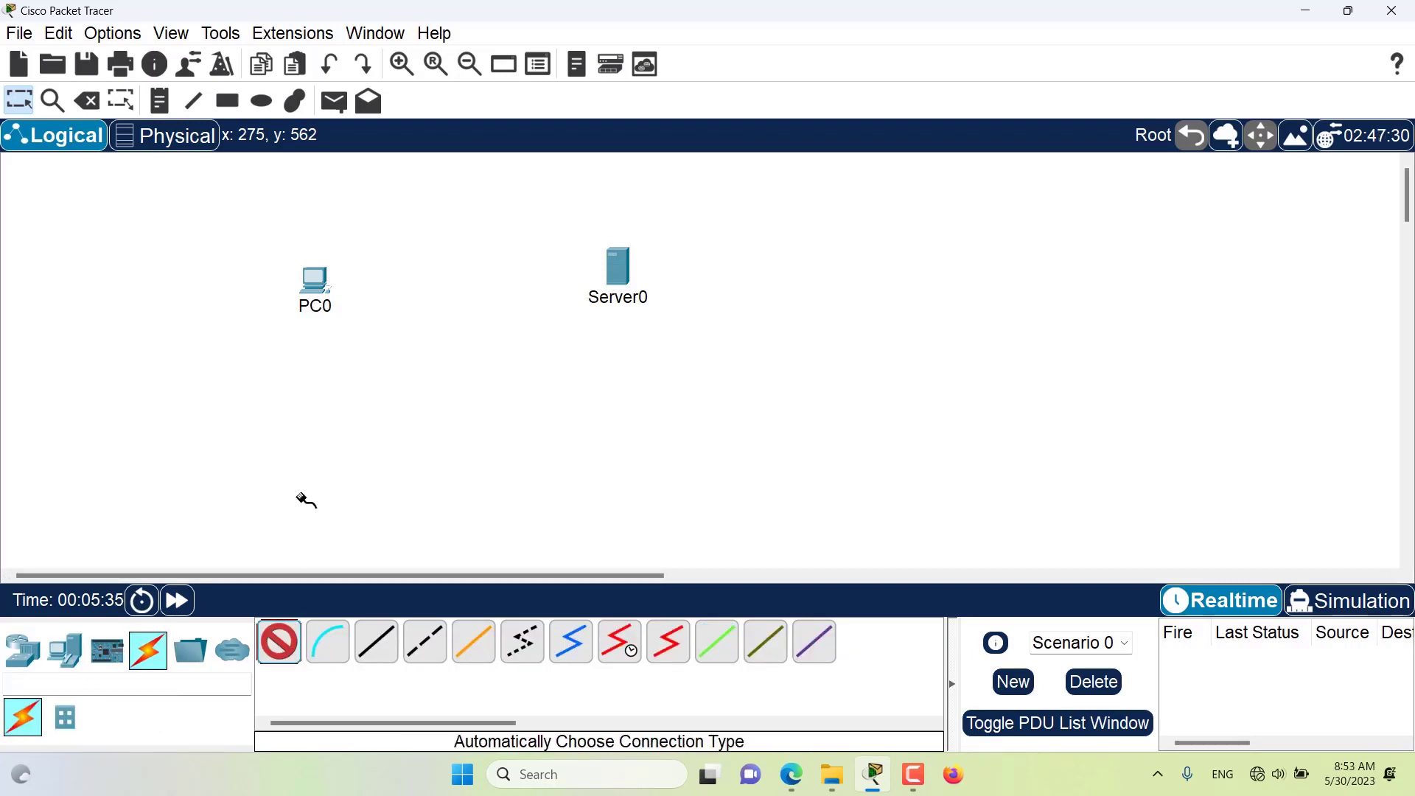
{"action": "left_click", "coordinate": [317, 277]}
{"action": "left_click", "coordinate": [621, 263]}
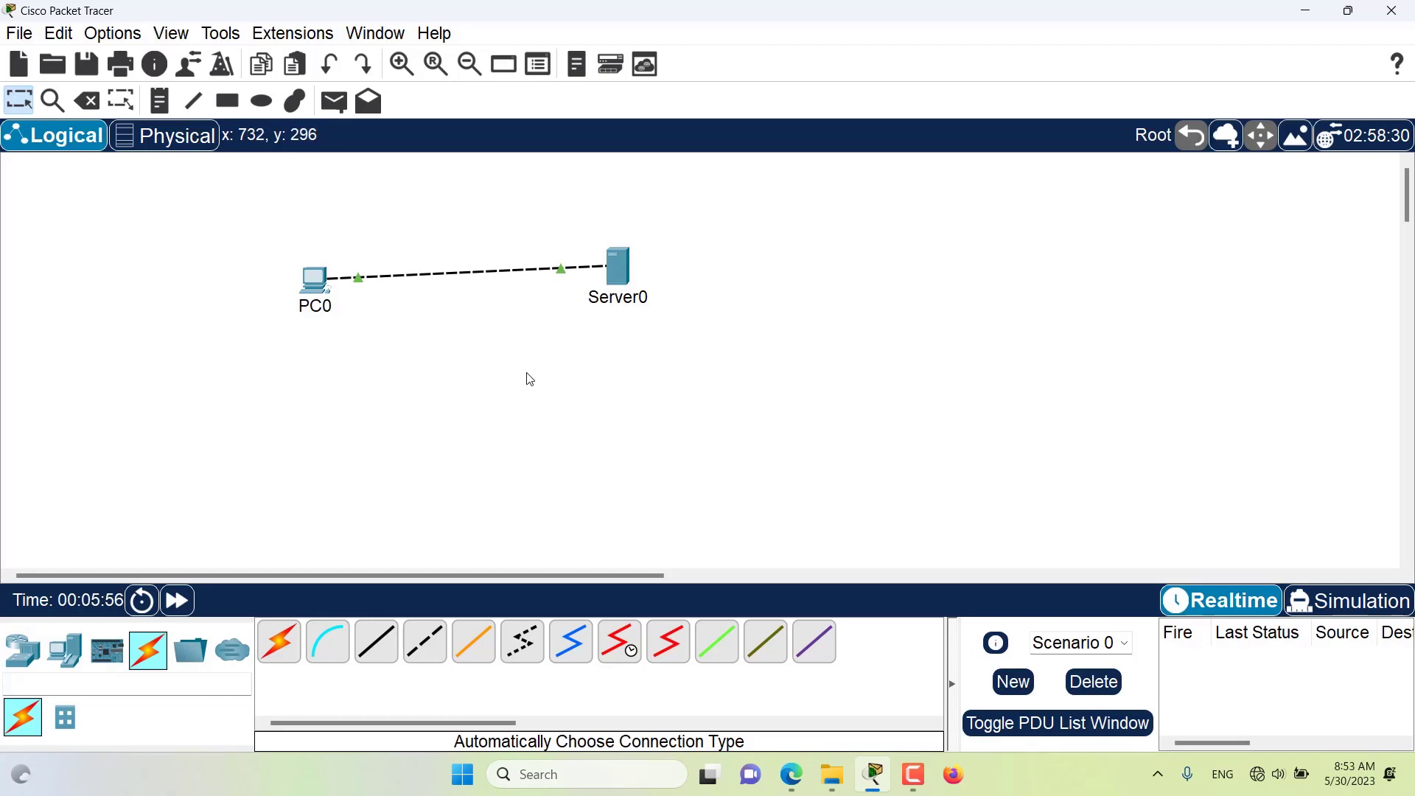
Step: Ping 192.168.1.100 from PC0's Command Prompt, highlight the replies and close the PC0 window
{"action": "left_click", "coordinate": [314, 279]}
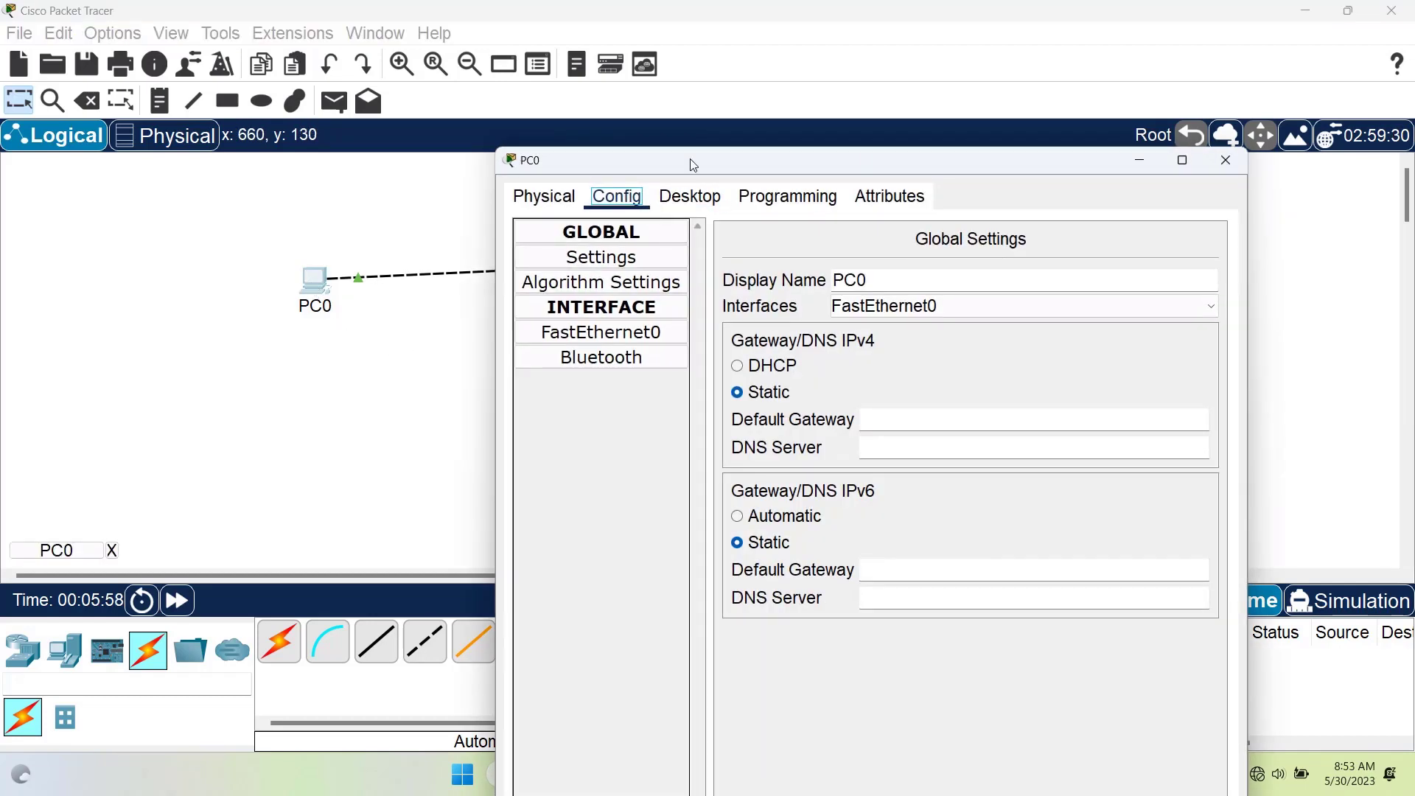
{"action": "left_click_drag", "start_coordinate": [692, 175], "coordinate": [560, 72]}
{"action": "left_click", "coordinate": [553, 90]}
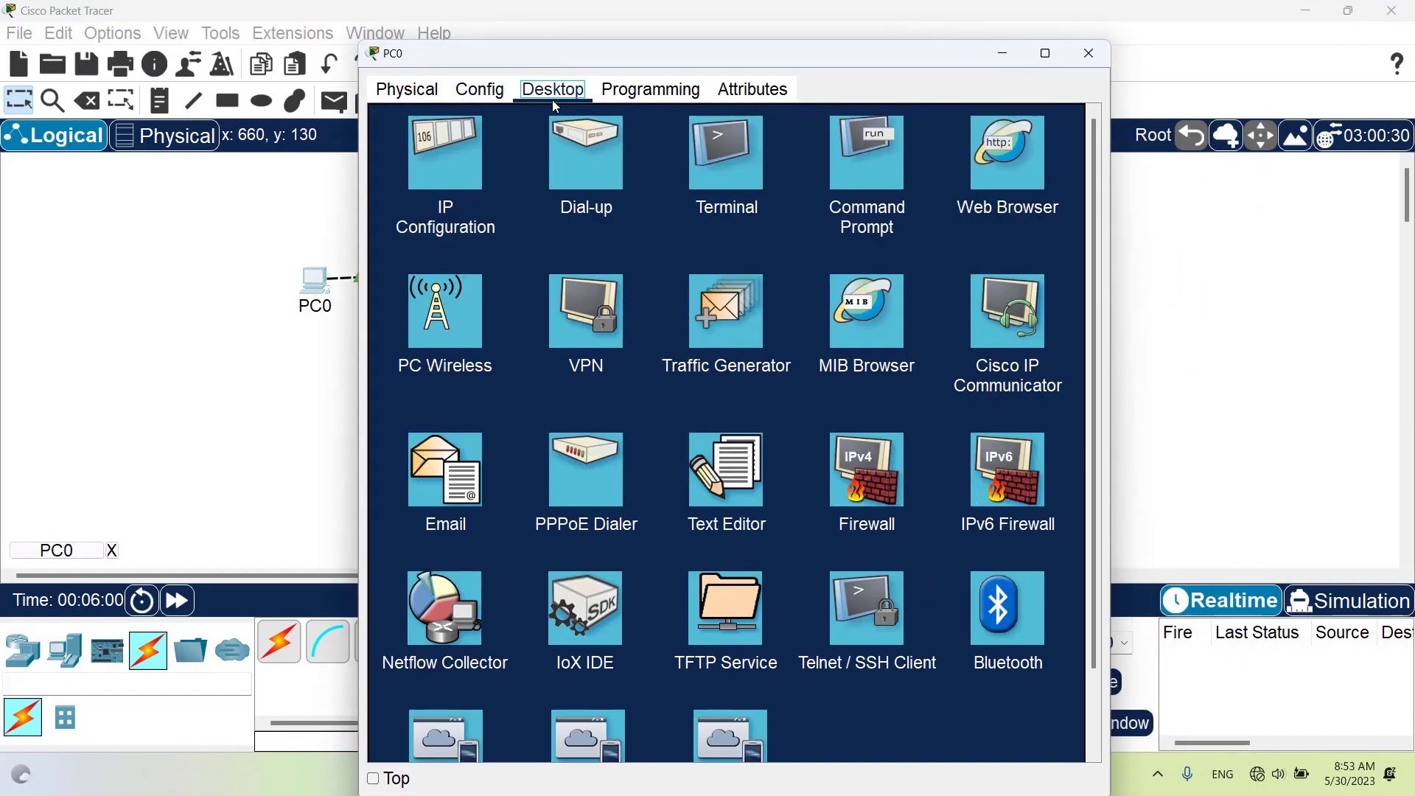
{"action": "left_click", "coordinate": [844, 161]}
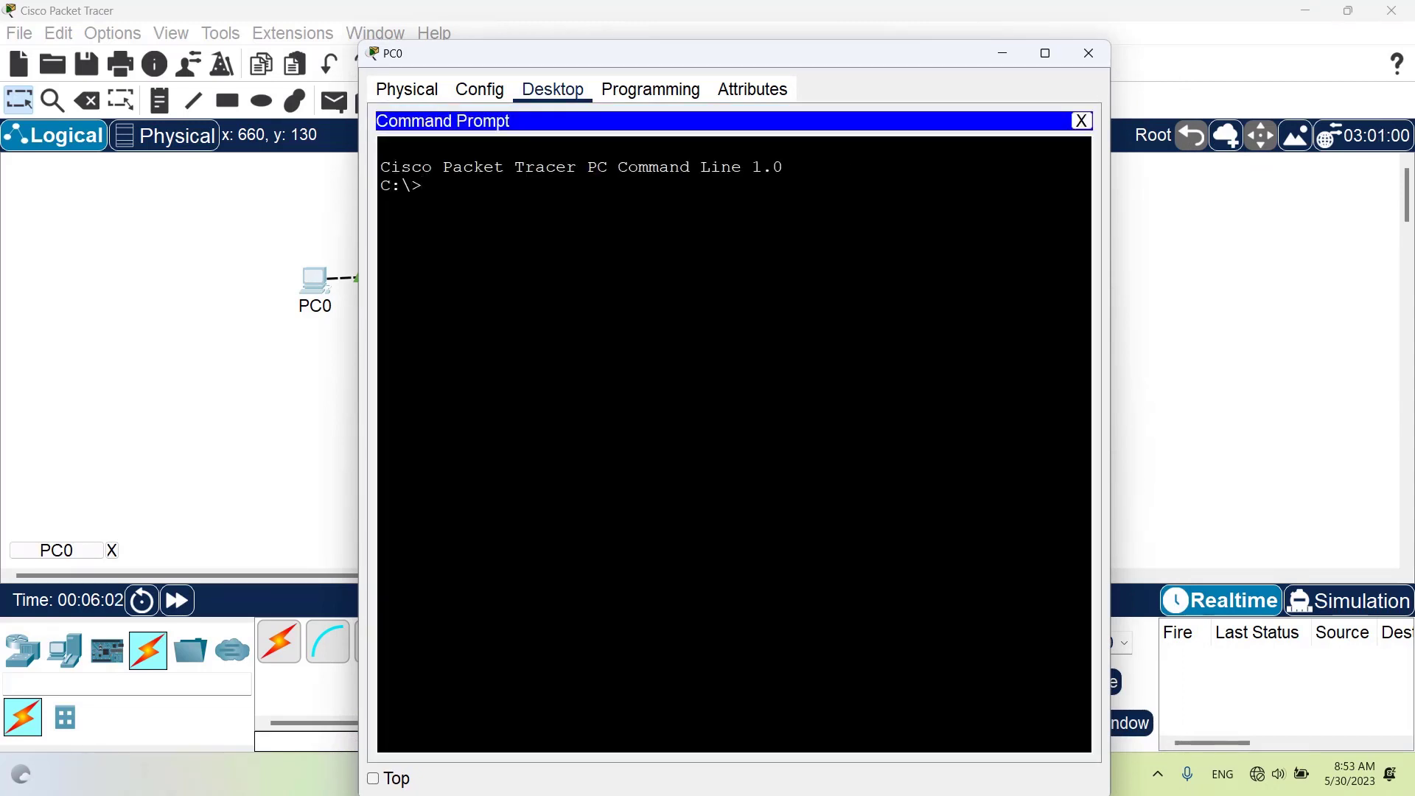
{"action": "type", "text": "ping 192.168.1.100"}
{"action": "key", "text": "Return"}
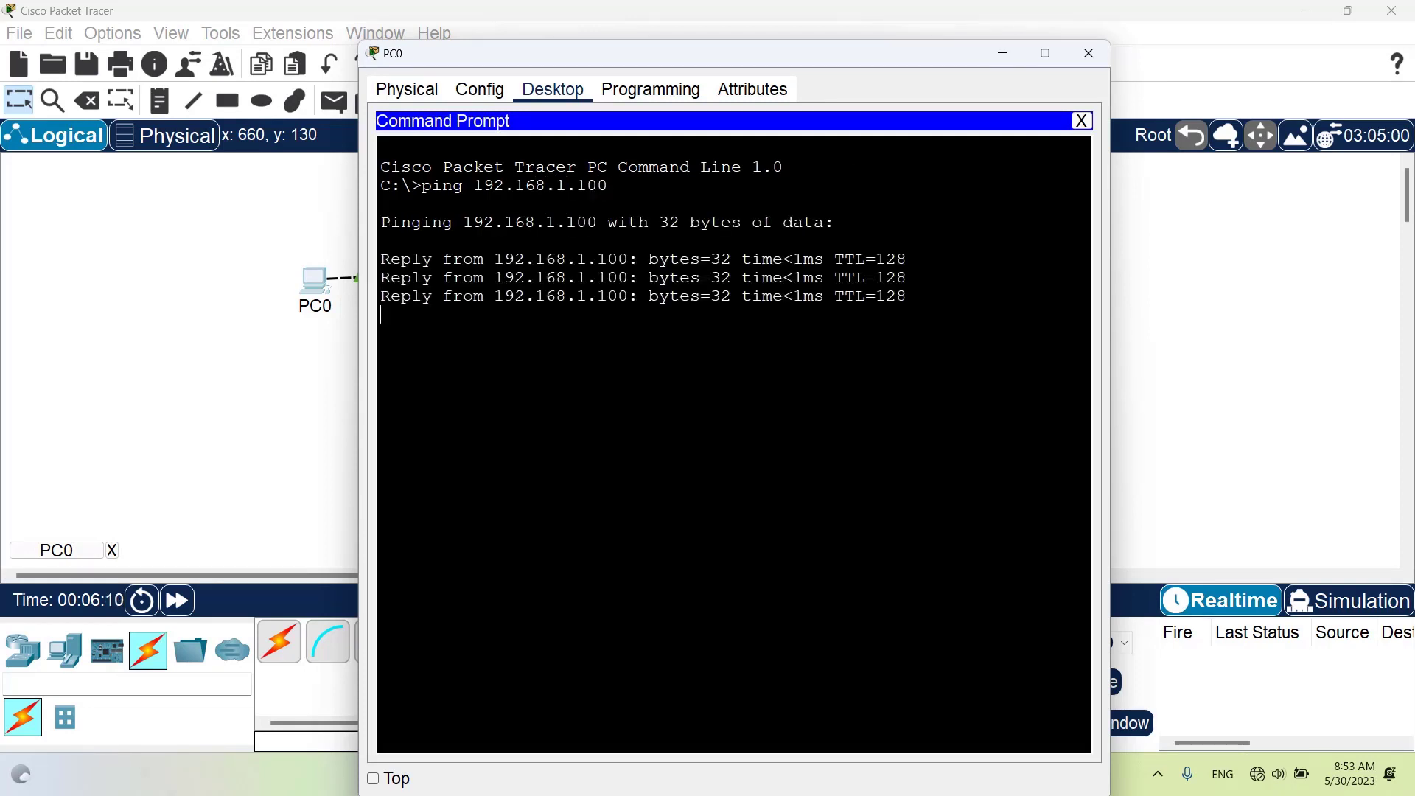
{"action": "left_click_drag", "start_coordinate": [693, 72], "coordinate": [766, 72]}
{"action": "left_click_drag", "start_coordinate": [981, 318], "coordinate": [452, 263]}
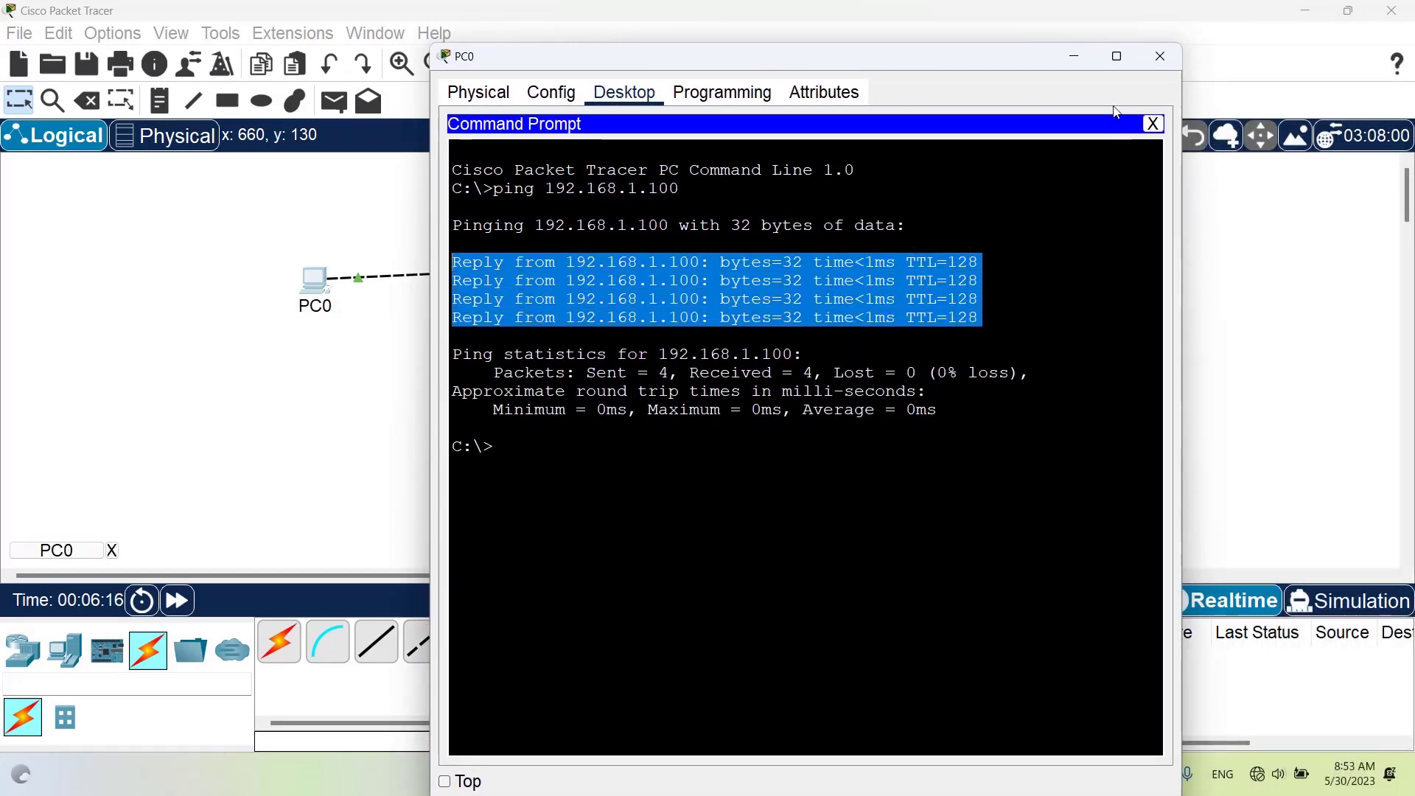
{"action": "left_click", "coordinate": [1155, 65]}
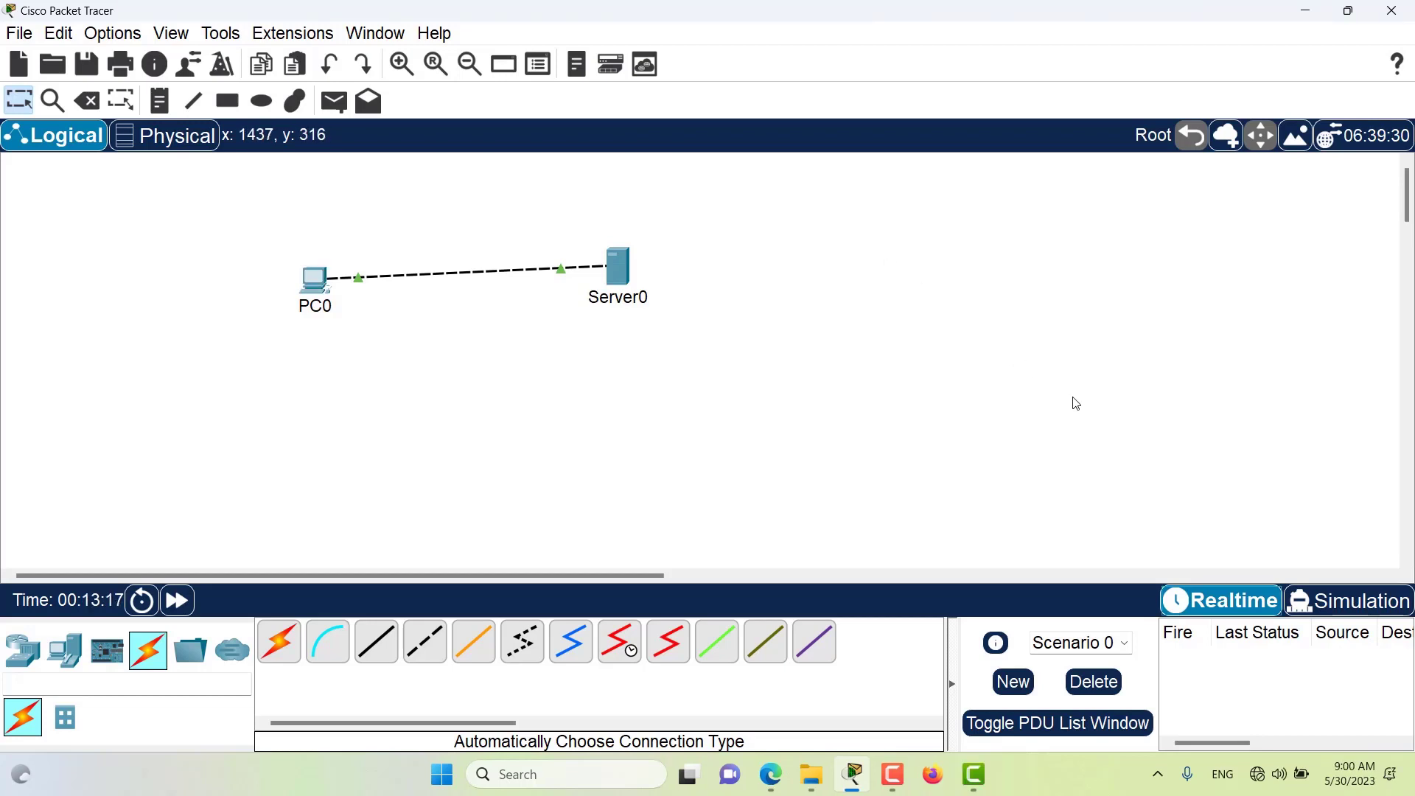
Step: Switch to Simulation mode and add a simple PDU from PC0 to Server0
{"action": "left_click", "coordinate": [1300, 602]}
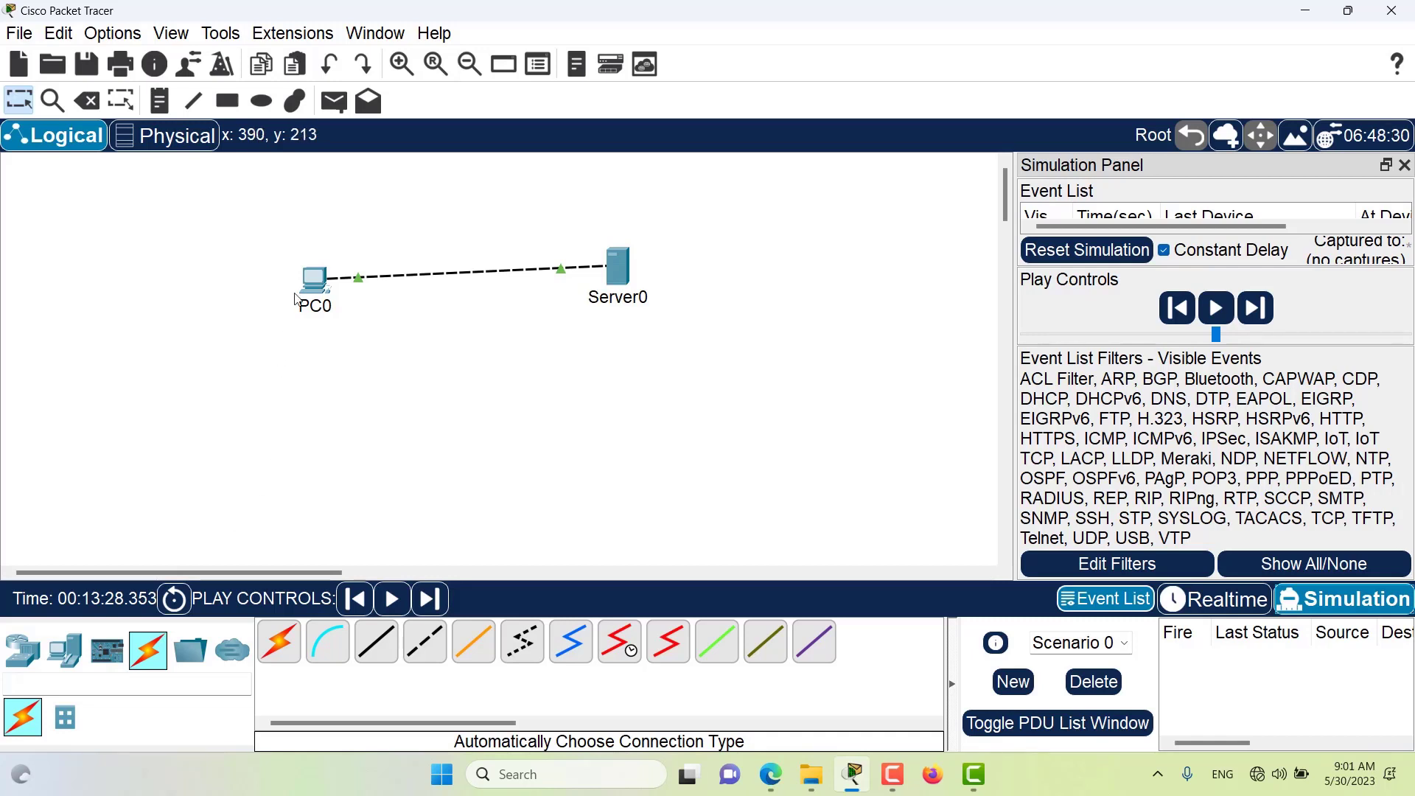
{"action": "left_click", "coordinate": [334, 101]}
{"action": "left_click", "coordinate": [313, 274]}
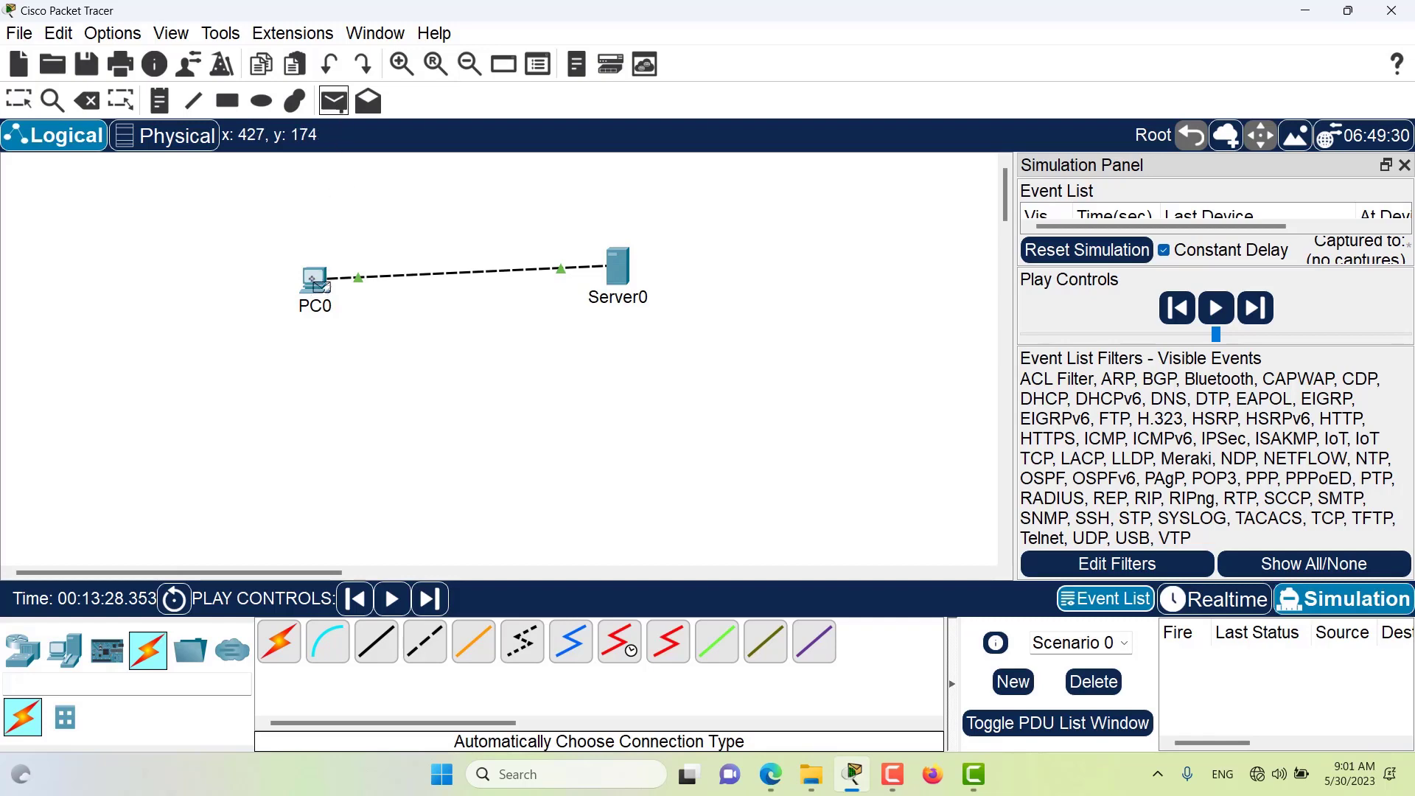
{"action": "left_click", "coordinate": [618, 271]}
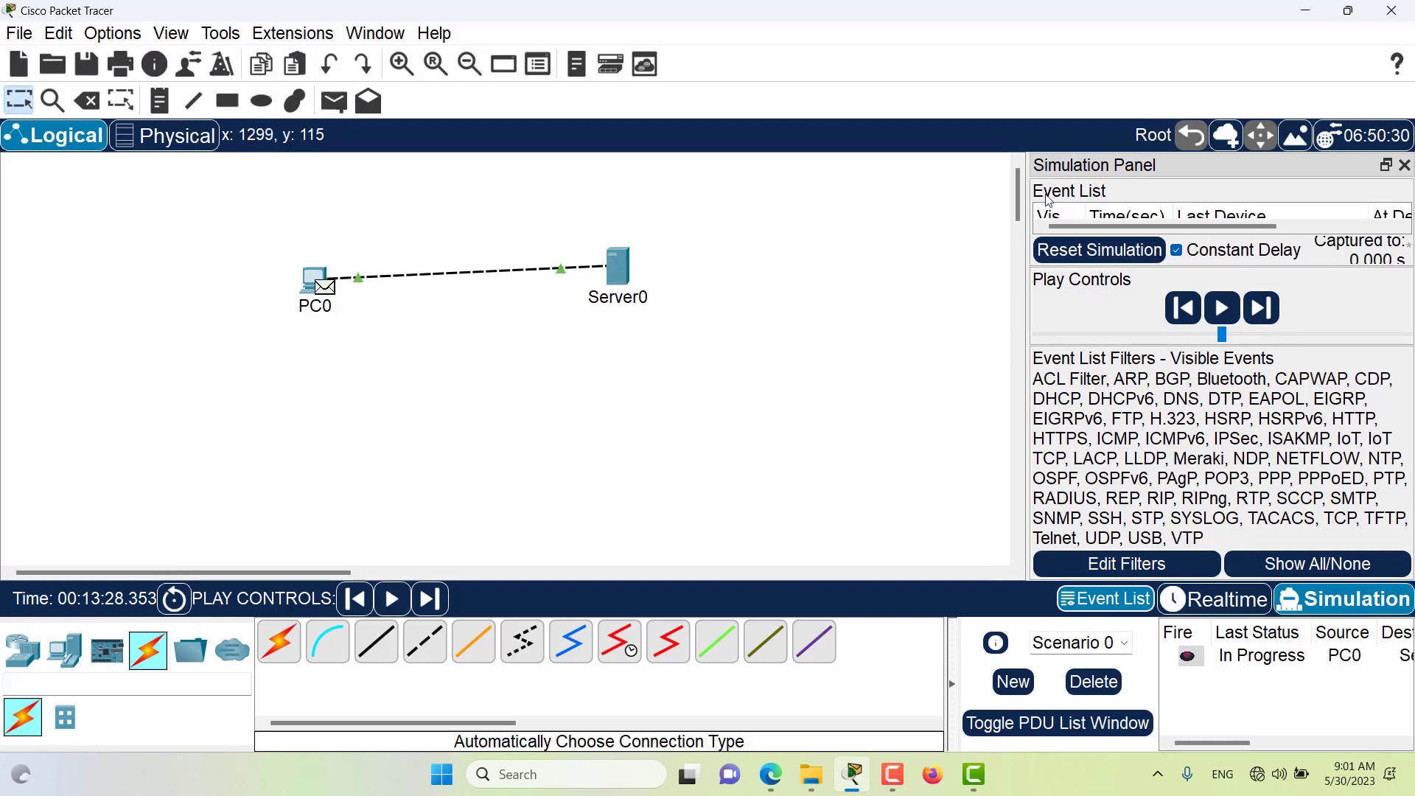
Step: Undock the Simulation Panel and enlarge it vertically to give the event list more room
{"action": "left_click_drag", "start_coordinate": [1131, 165], "coordinate": [1011, 67]}
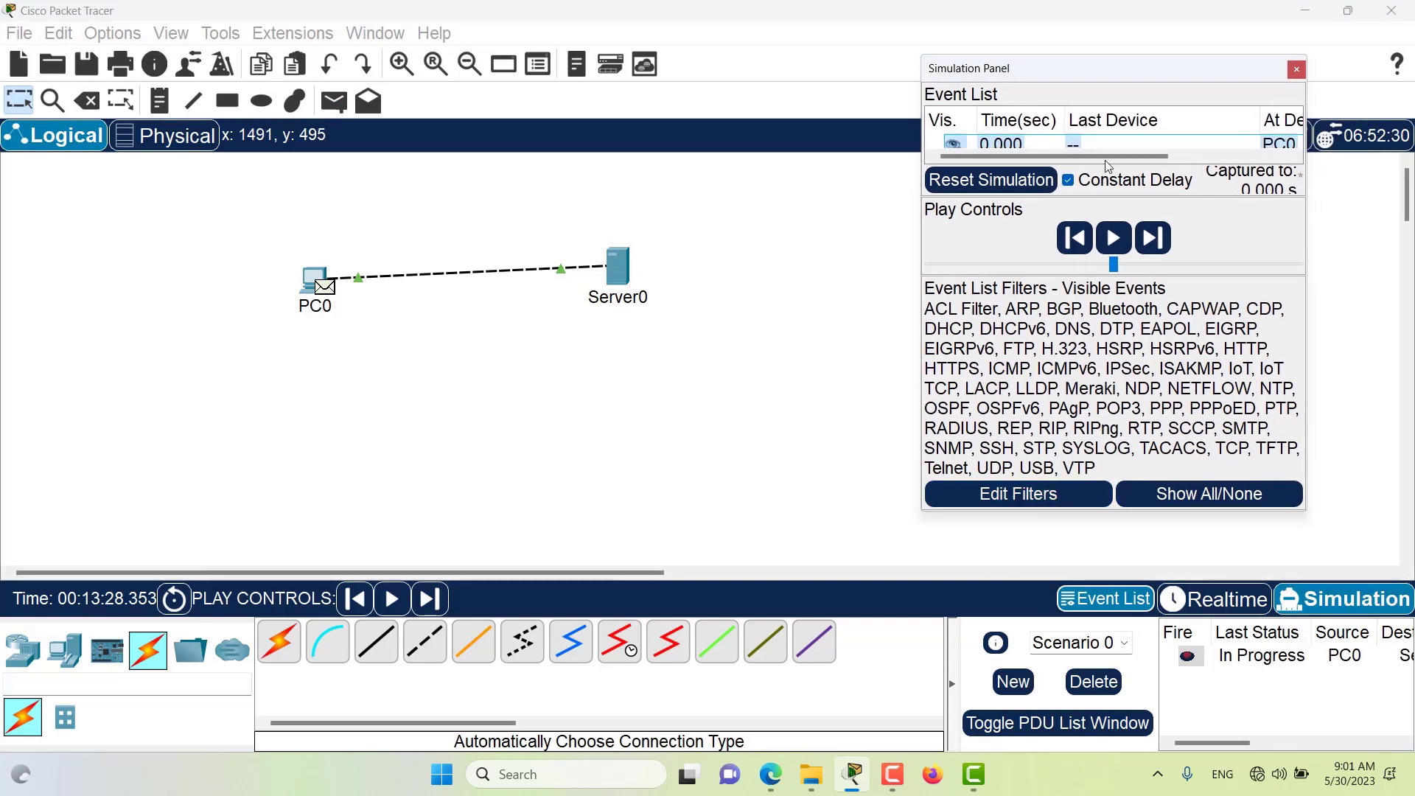
{"action": "left_click_drag", "start_coordinate": [1095, 56], "coordinate": [1096, 22]}
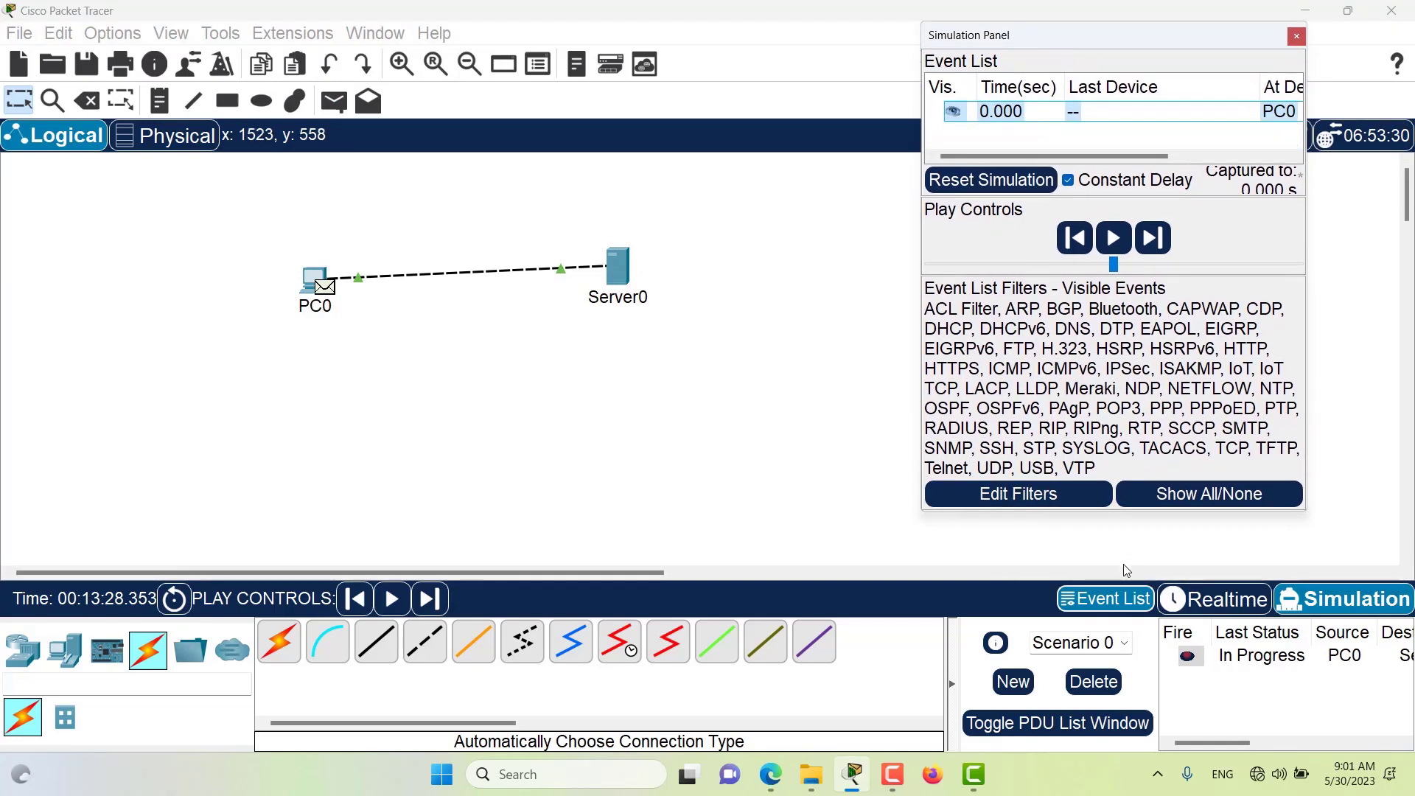
{"action": "left_click_drag", "start_coordinate": [1112, 509], "coordinate": [1093, 701]}
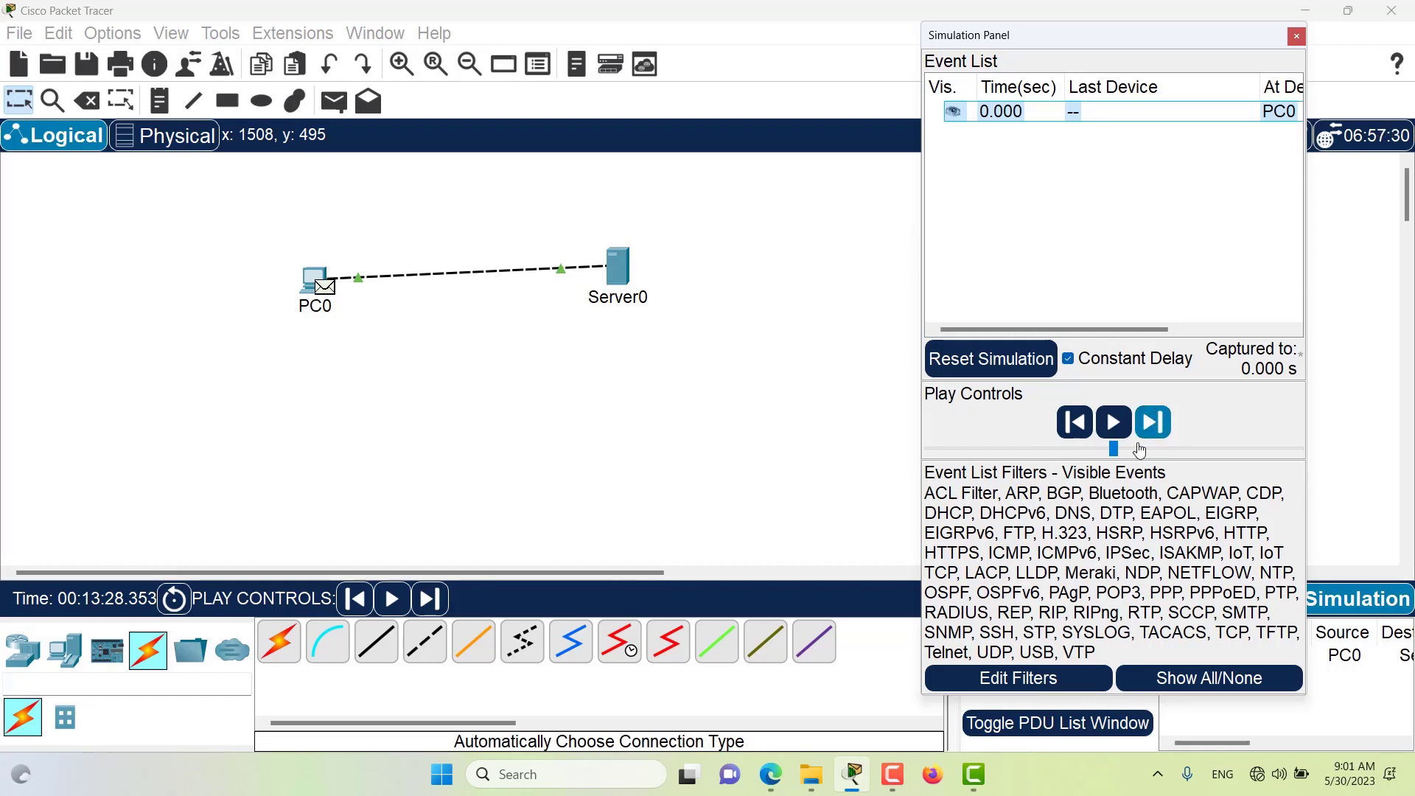
Step: Slow the playback speed slightly, and step the simulation forward two events and back to the first event
{"action": "left_click", "coordinate": [1114, 448]}
{"action": "mouse_move", "coordinate": [1131, 457]}
{"action": "left_mouse_down"}
{"action": "mouse_move", "coordinate": [1255, 453]}
{"action": "mouse_move", "coordinate": [944, 453]}
{"action": "mouse_move", "coordinate": [1258, 456]}
{"action": "mouse_move", "coordinate": [1105, 456]}
{"action": "left_mouse_up"}
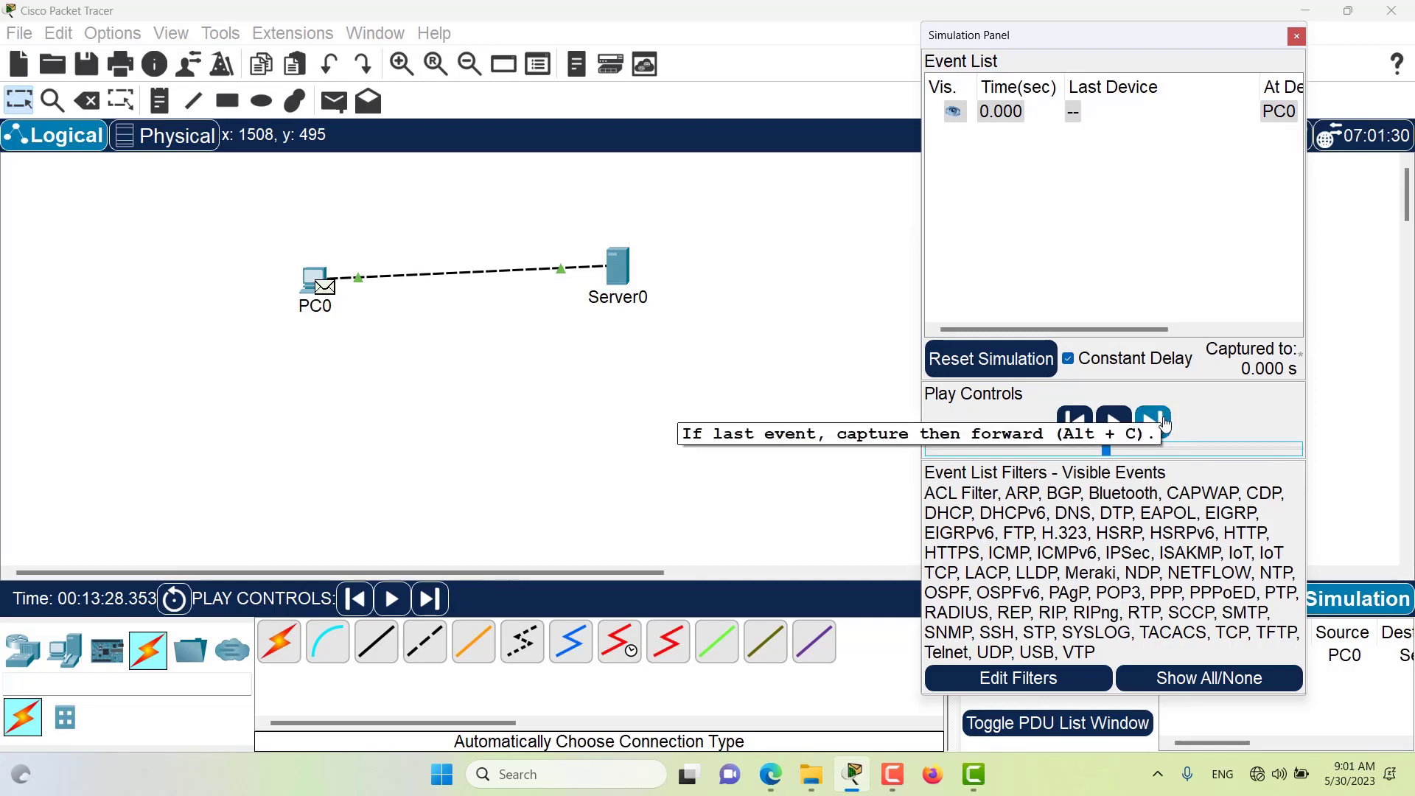
{"action": "left_click", "coordinate": [1162, 426]}
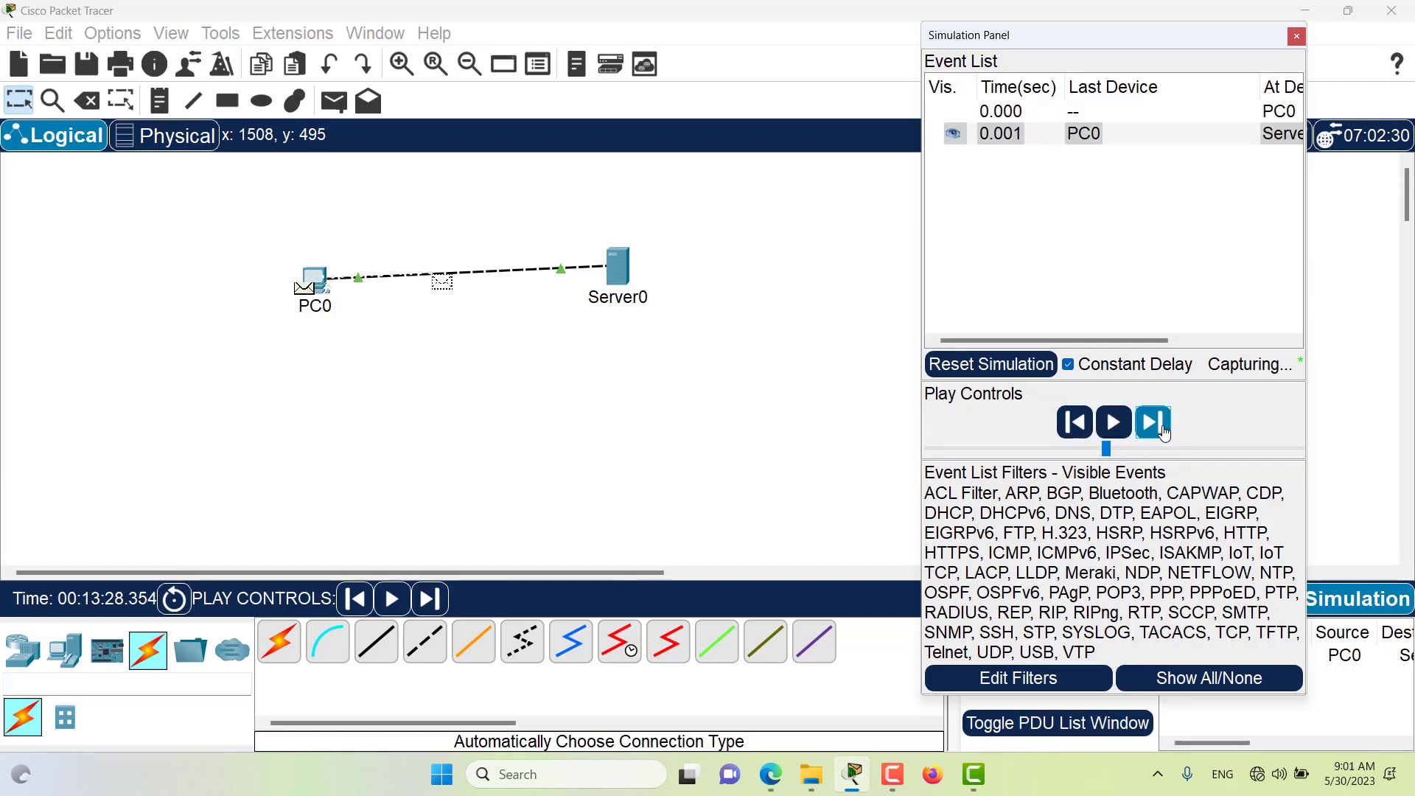
{"action": "left_click", "coordinate": [1164, 429]}
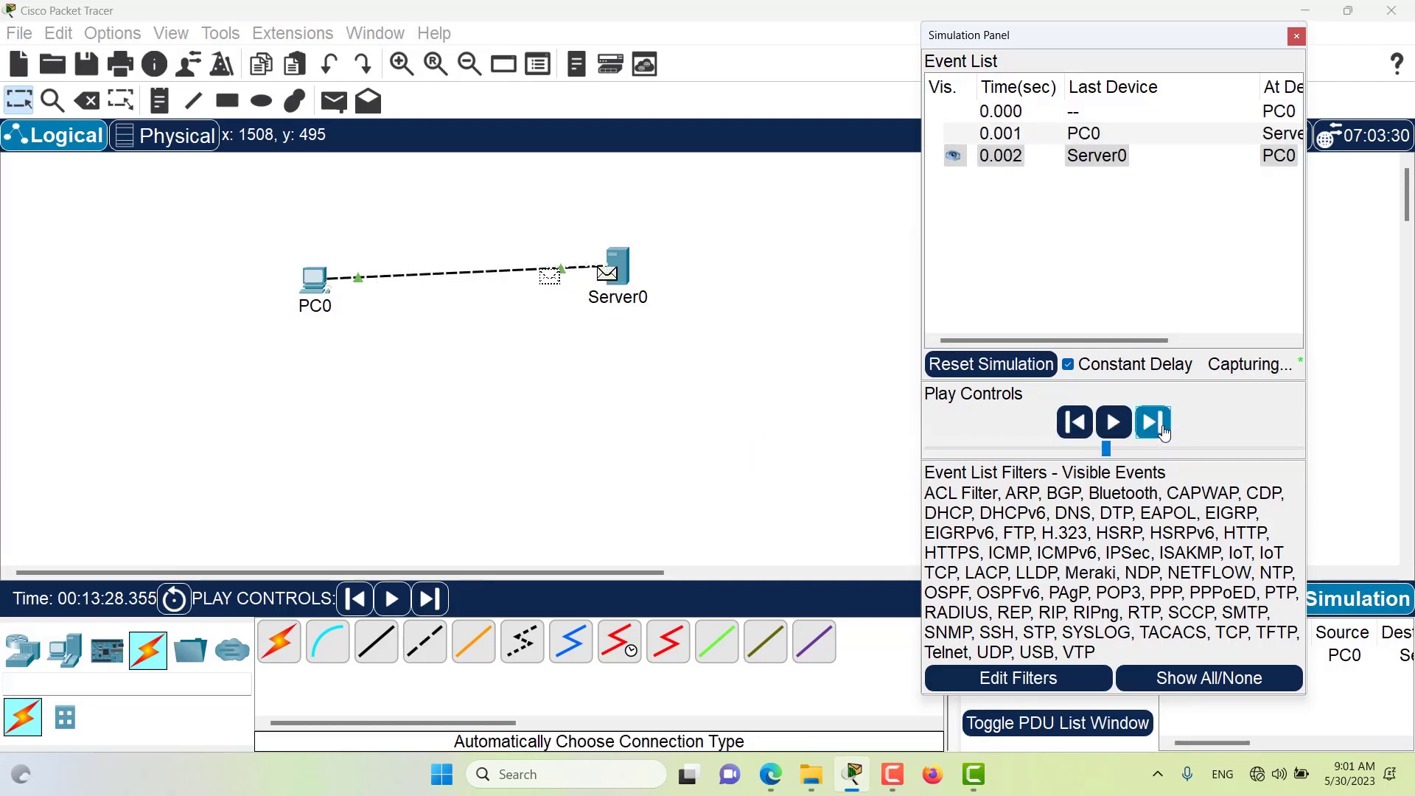
{"action": "left_click", "coordinate": [1086, 426]}
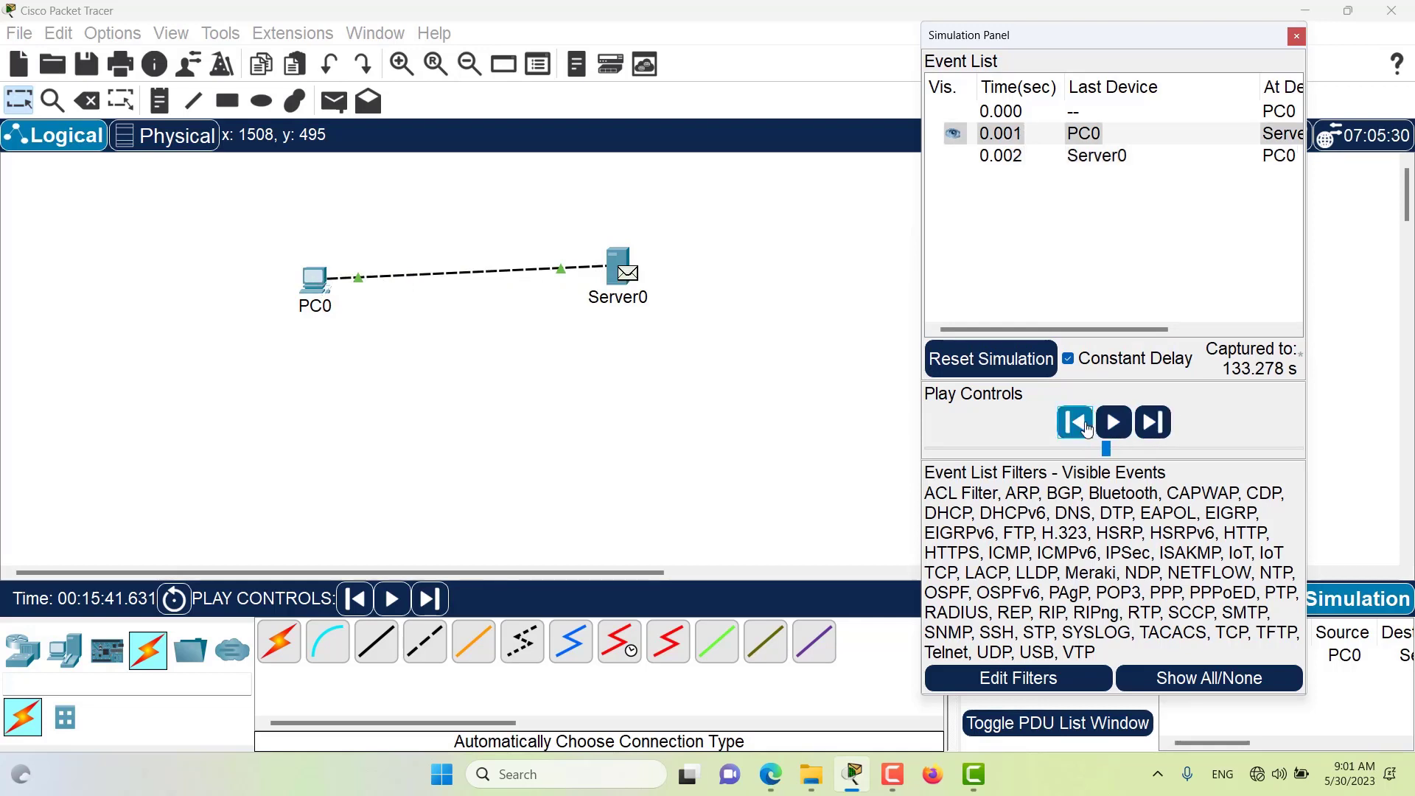
{"action": "left_click", "coordinate": [1086, 426]}
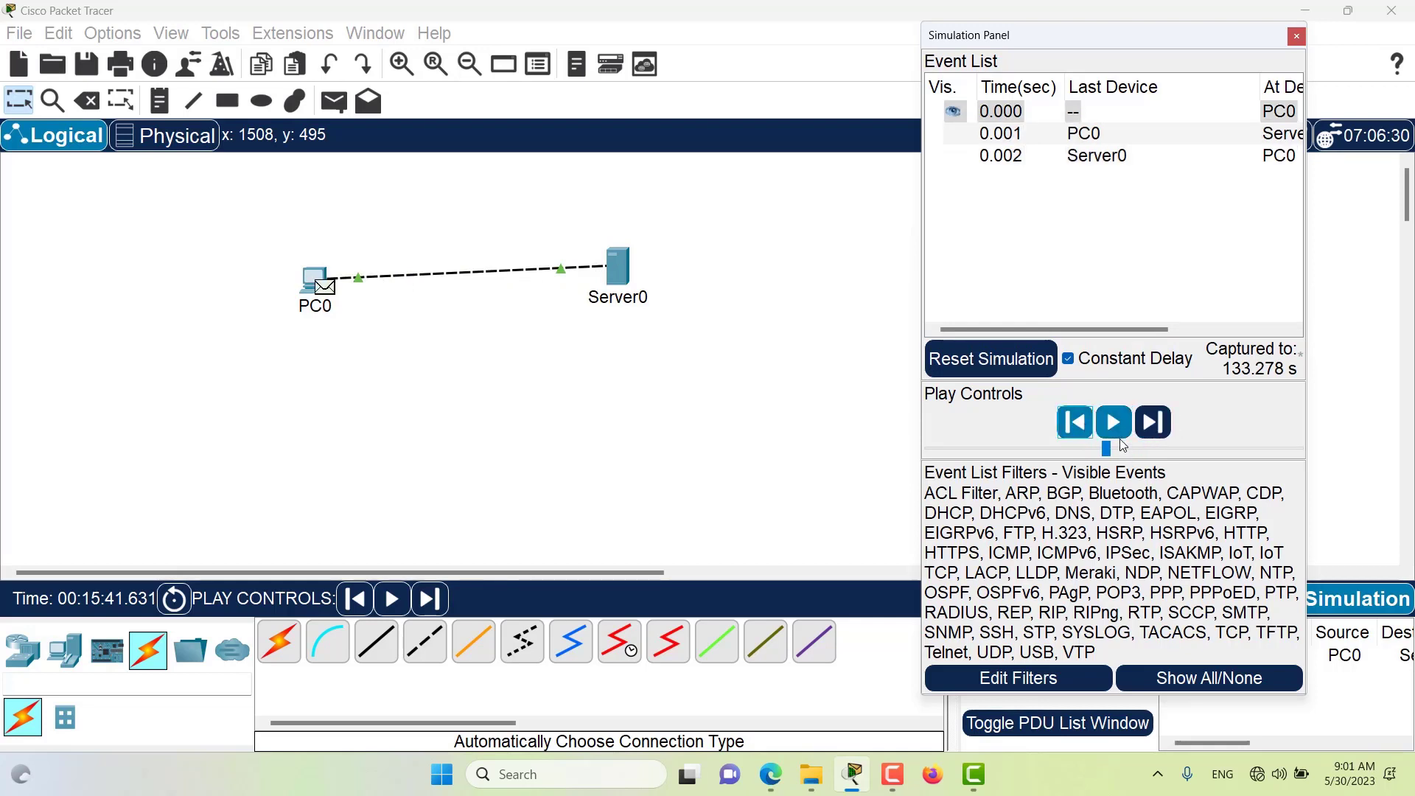
Step: Play the simulation at maximum speed, and reduce the playback speed to nearly the slowest setting
{"action": "left_click", "coordinate": [1176, 450]}
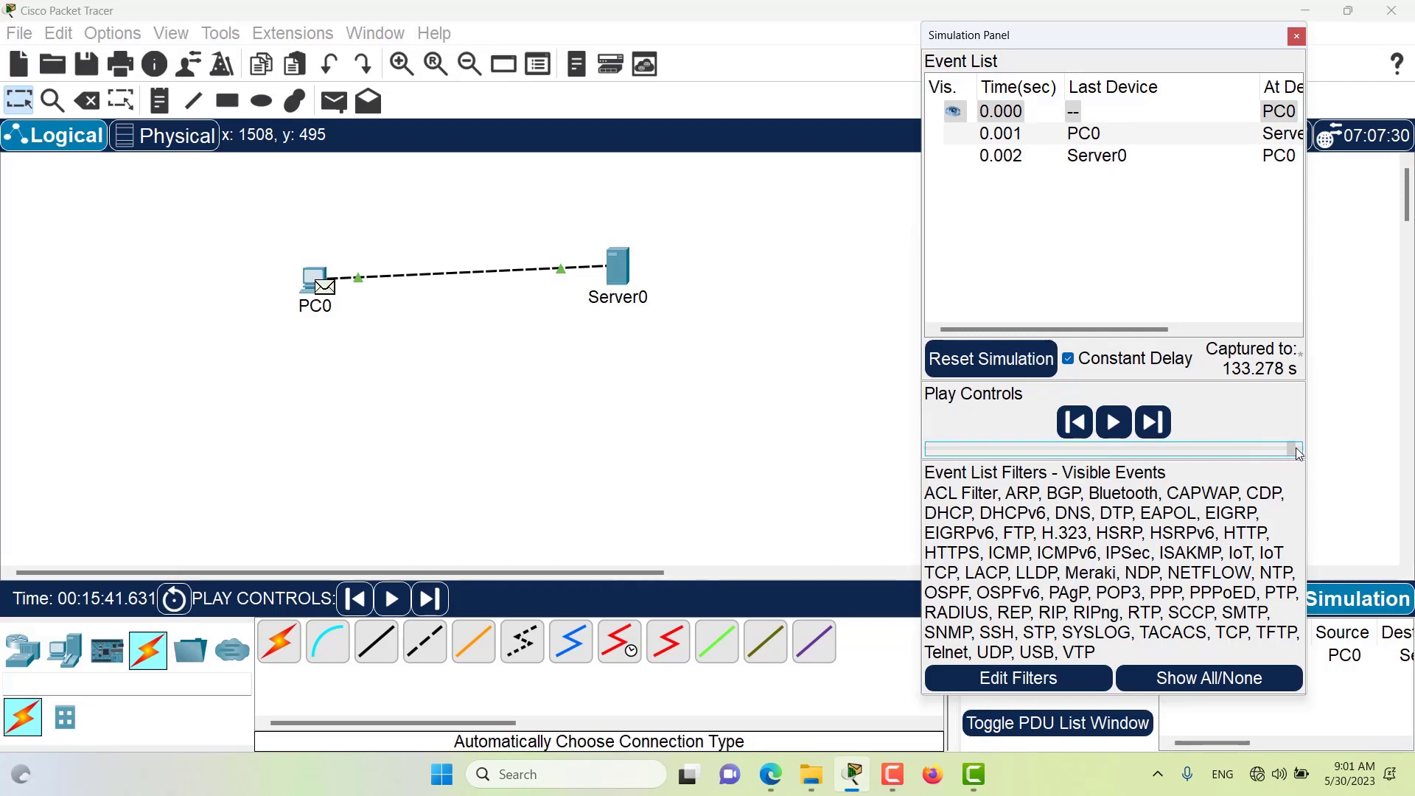
{"action": "left_click", "coordinate": [1112, 422]}
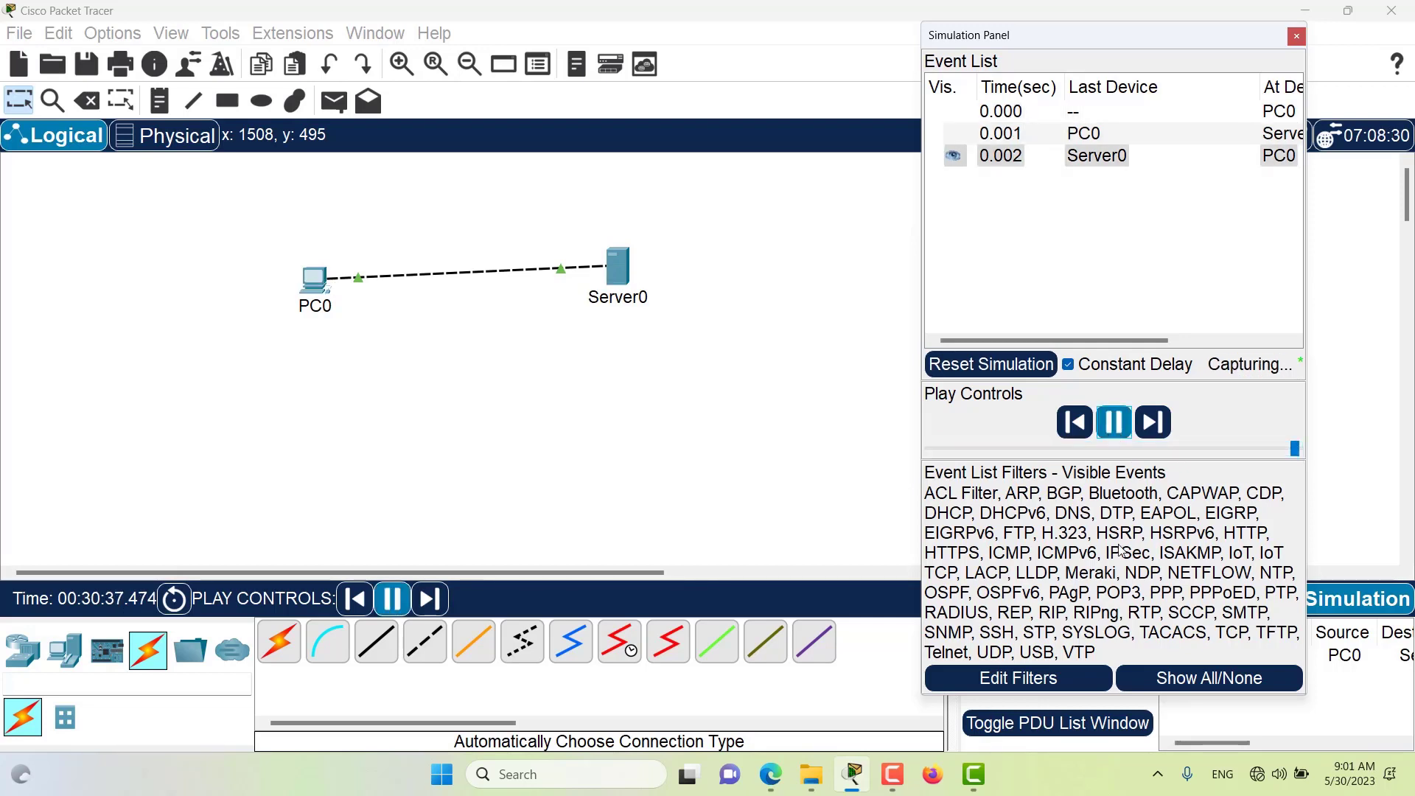
{"action": "left_click_drag", "start_coordinate": [1294, 449], "coordinate": [934, 450]}
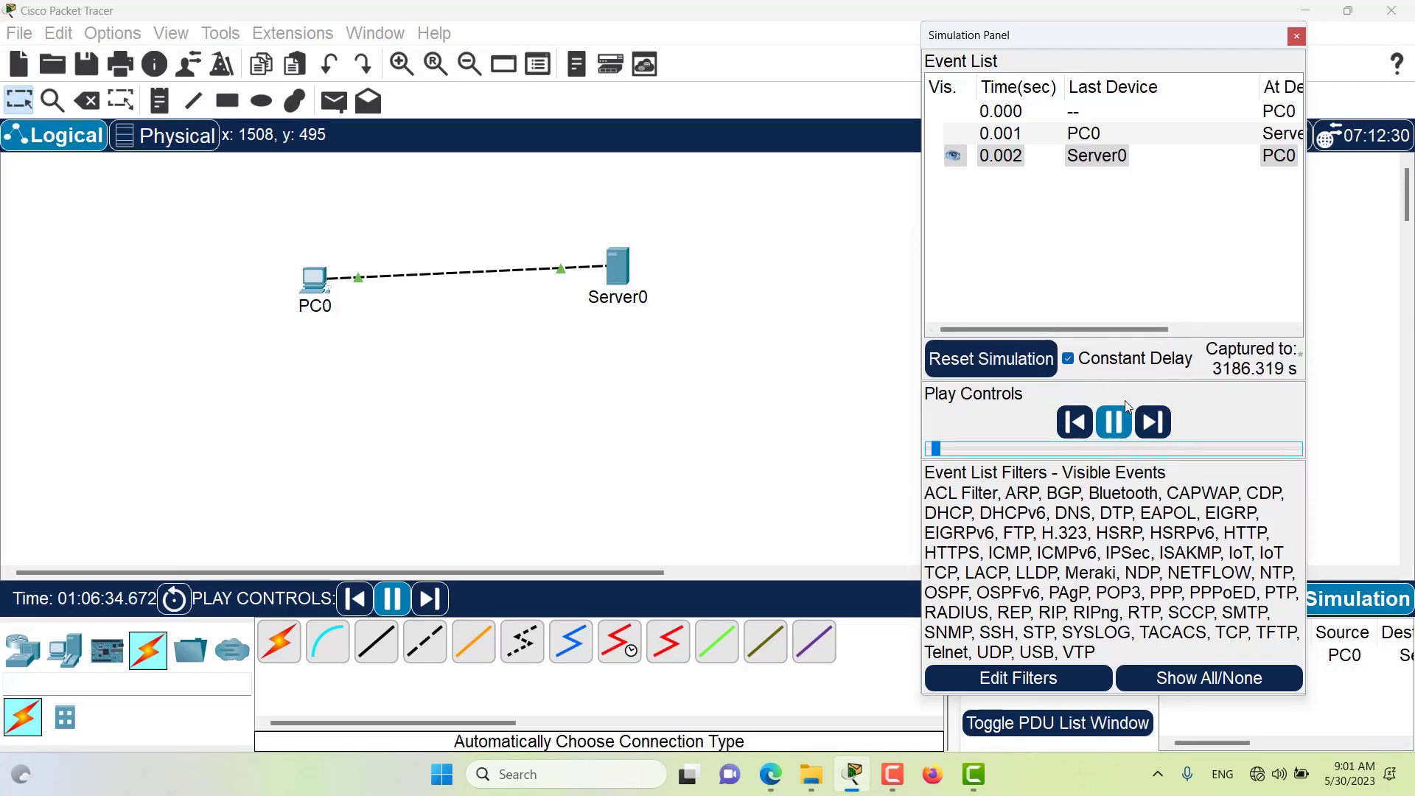
Step: Reset the simulation and play it with a second simple PDU from PC0 to Server0
{"action": "left_click", "coordinate": [996, 361]}
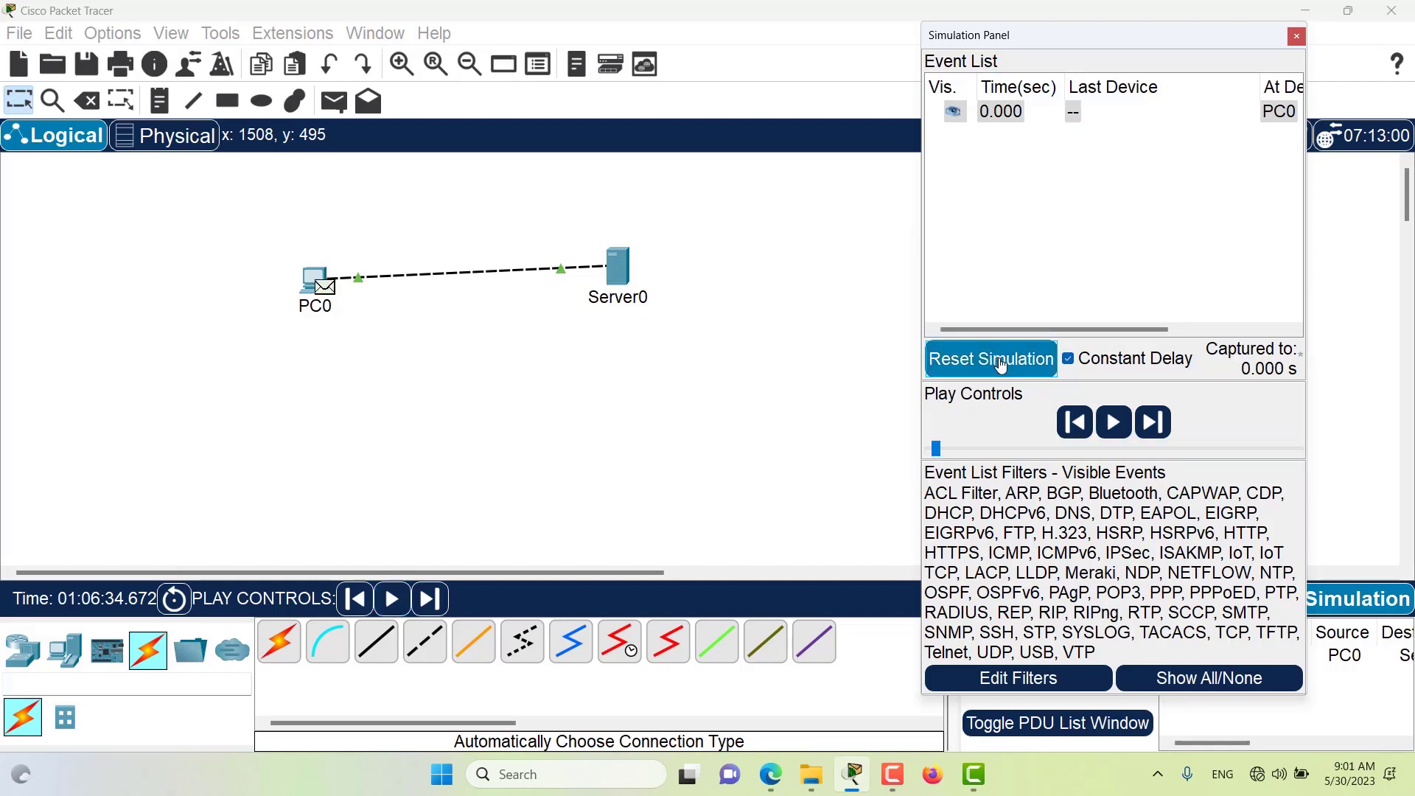
{"action": "left_click", "coordinate": [330, 103]}
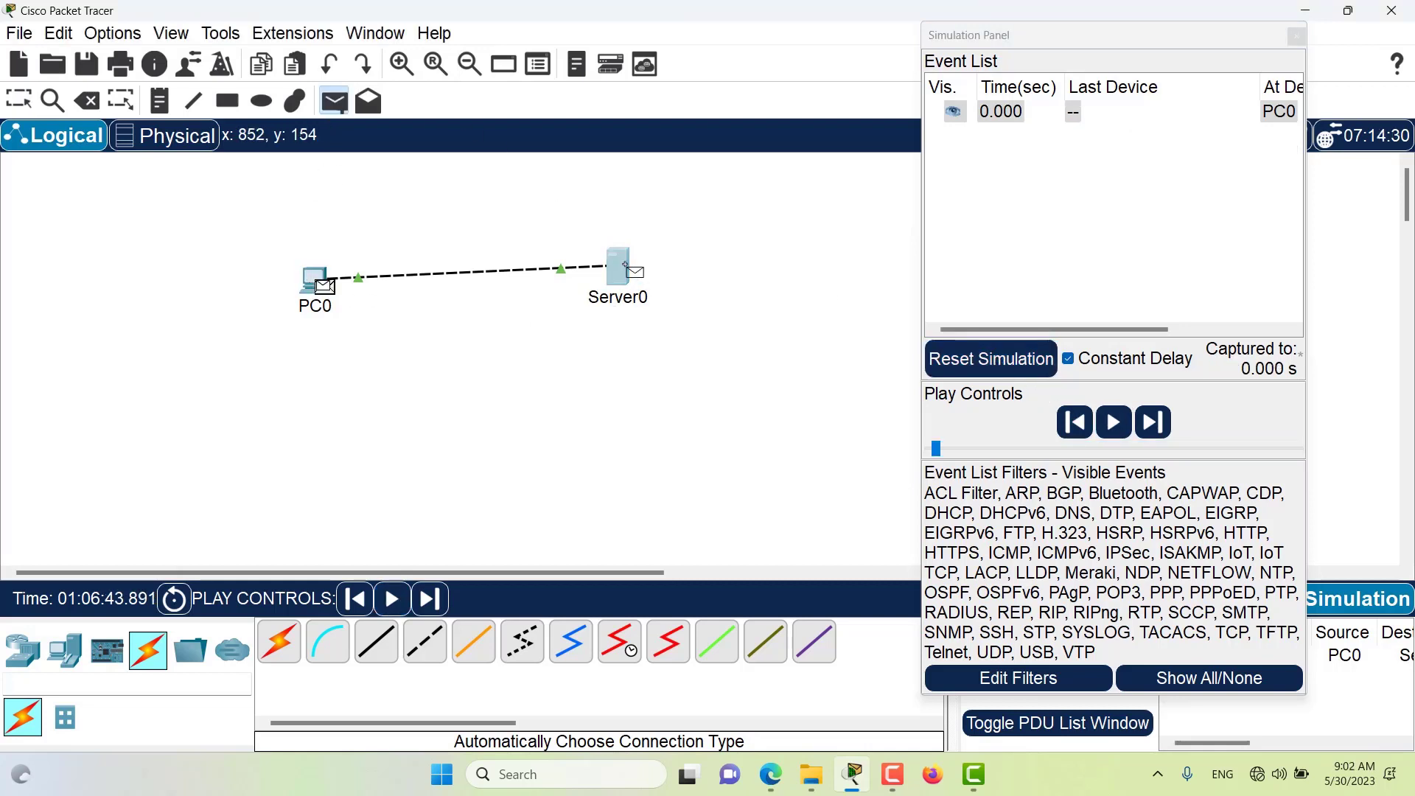
{"action": "left_click", "coordinate": [623, 263]}
{"action": "left_click", "coordinate": [1113, 421]}
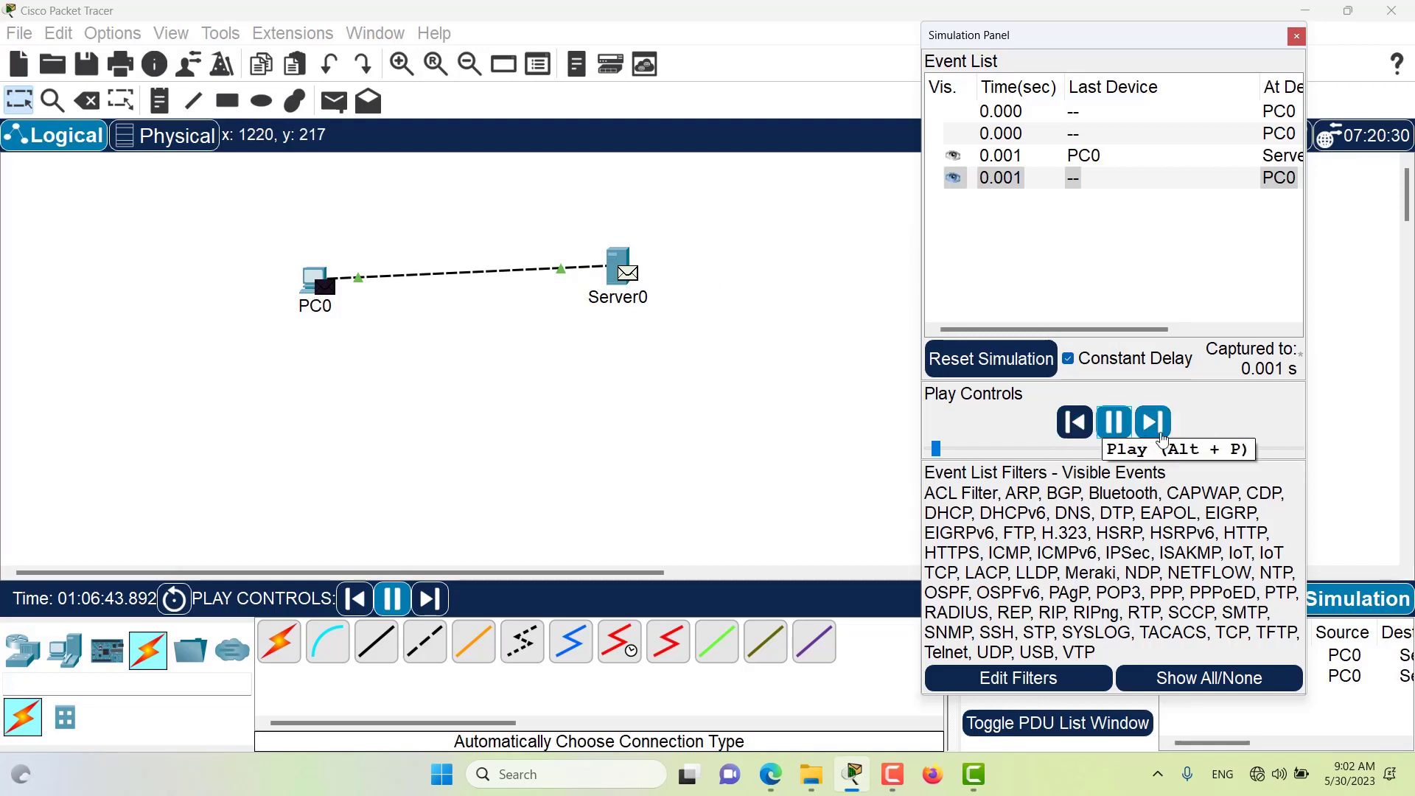
Step: Step the simulation back and examine the OSI model and inbound PDU details of the 0.003 s event at PC0
{"action": "left_click", "coordinate": [1088, 425]}
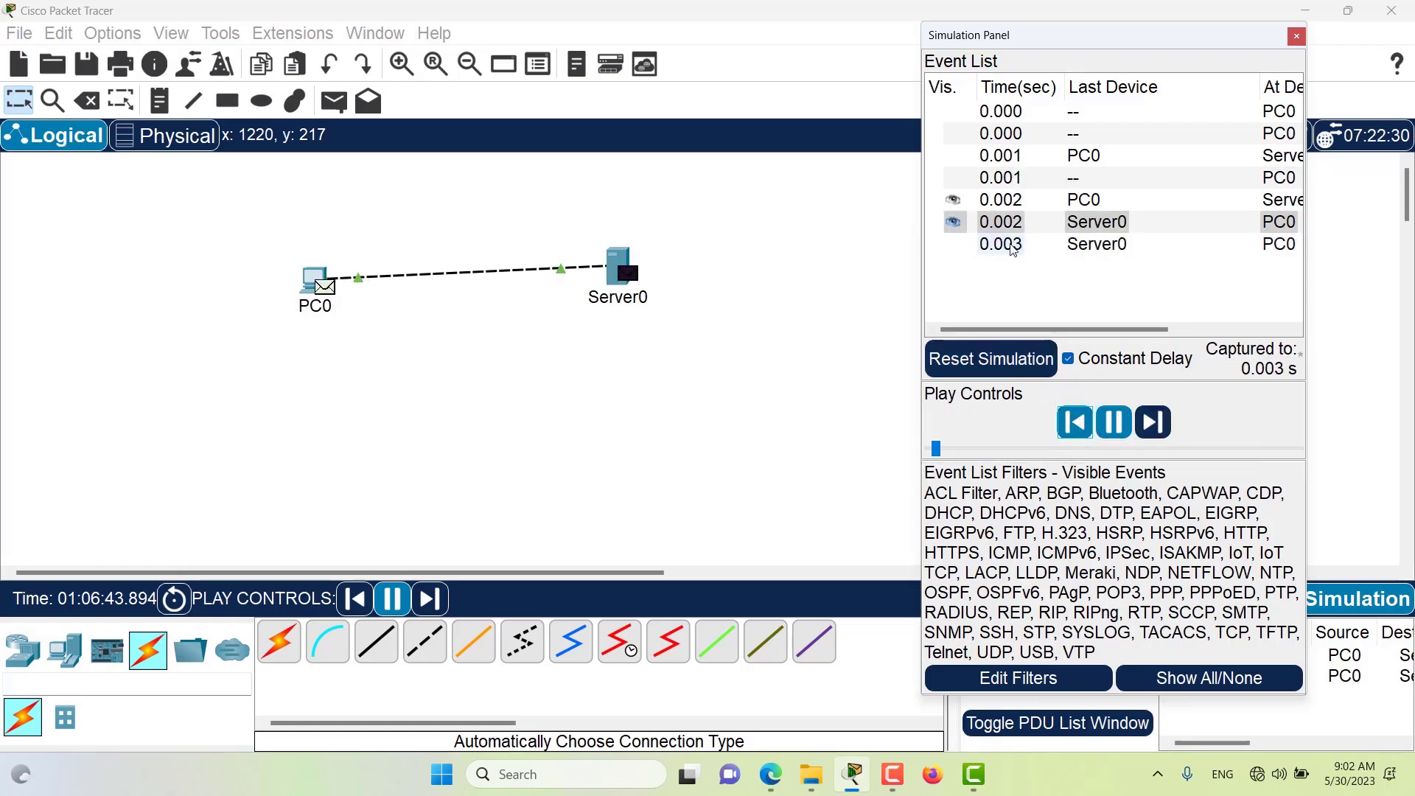
{"action": "left_click", "coordinate": [1022, 249]}
{"action": "left_click_drag", "start_coordinate": [698, 67], "coordinate": [633, 66]}
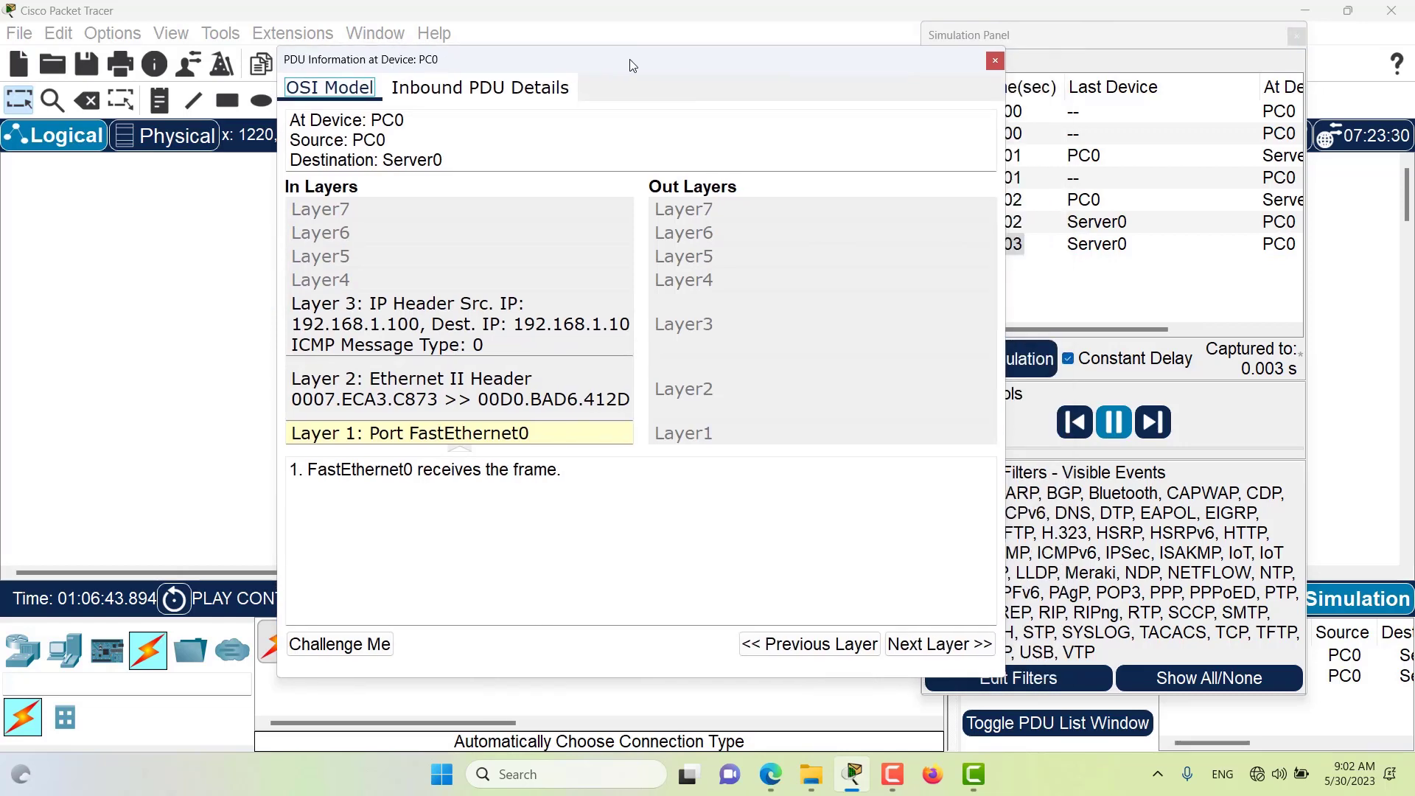
{"action": "left_click", "coordinate": [490, 92]}
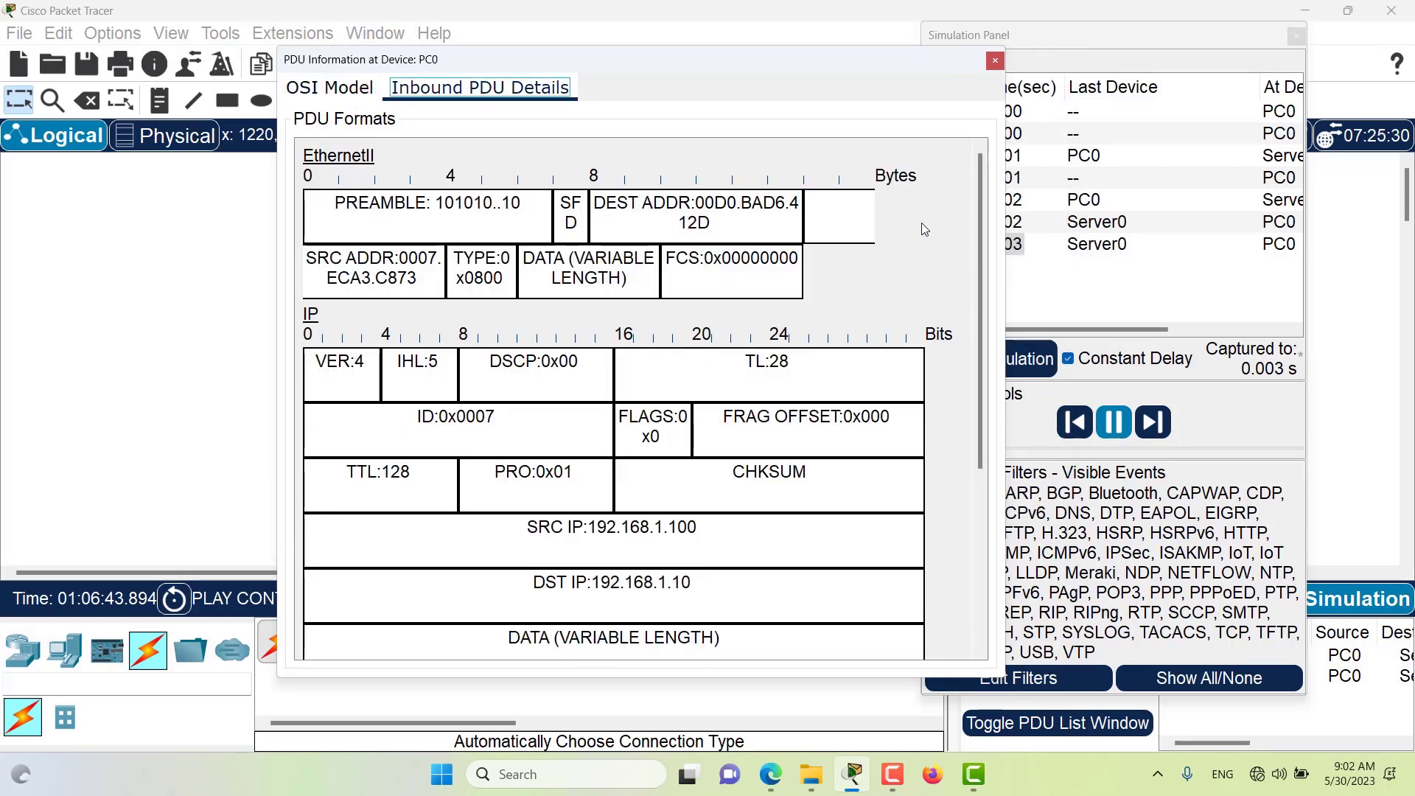
{"action": "left_click", "coordinate": [995, 60]}
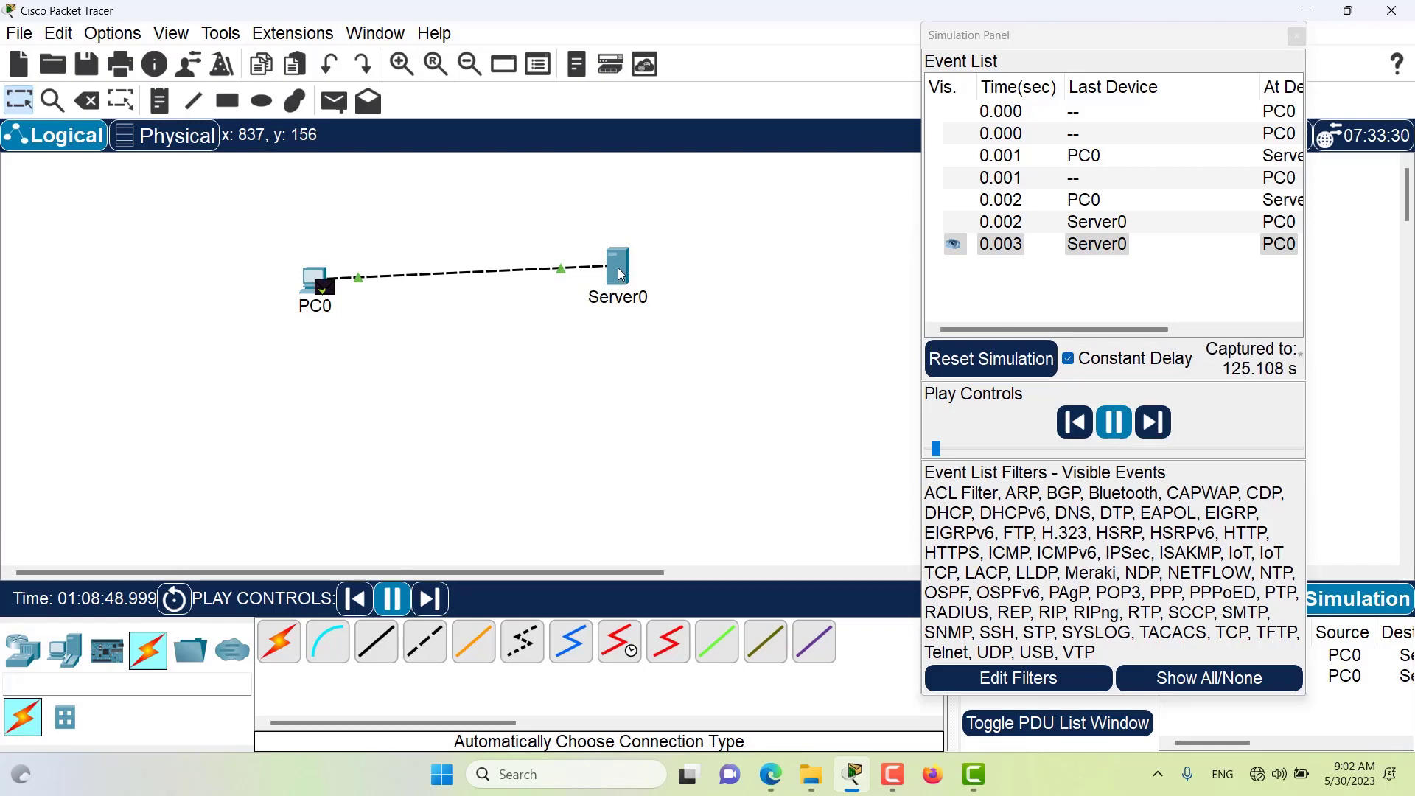
Step: Power off Server0 in its physical device view and close its window
{"action": "left_click", "coordinate": [619, 269]}
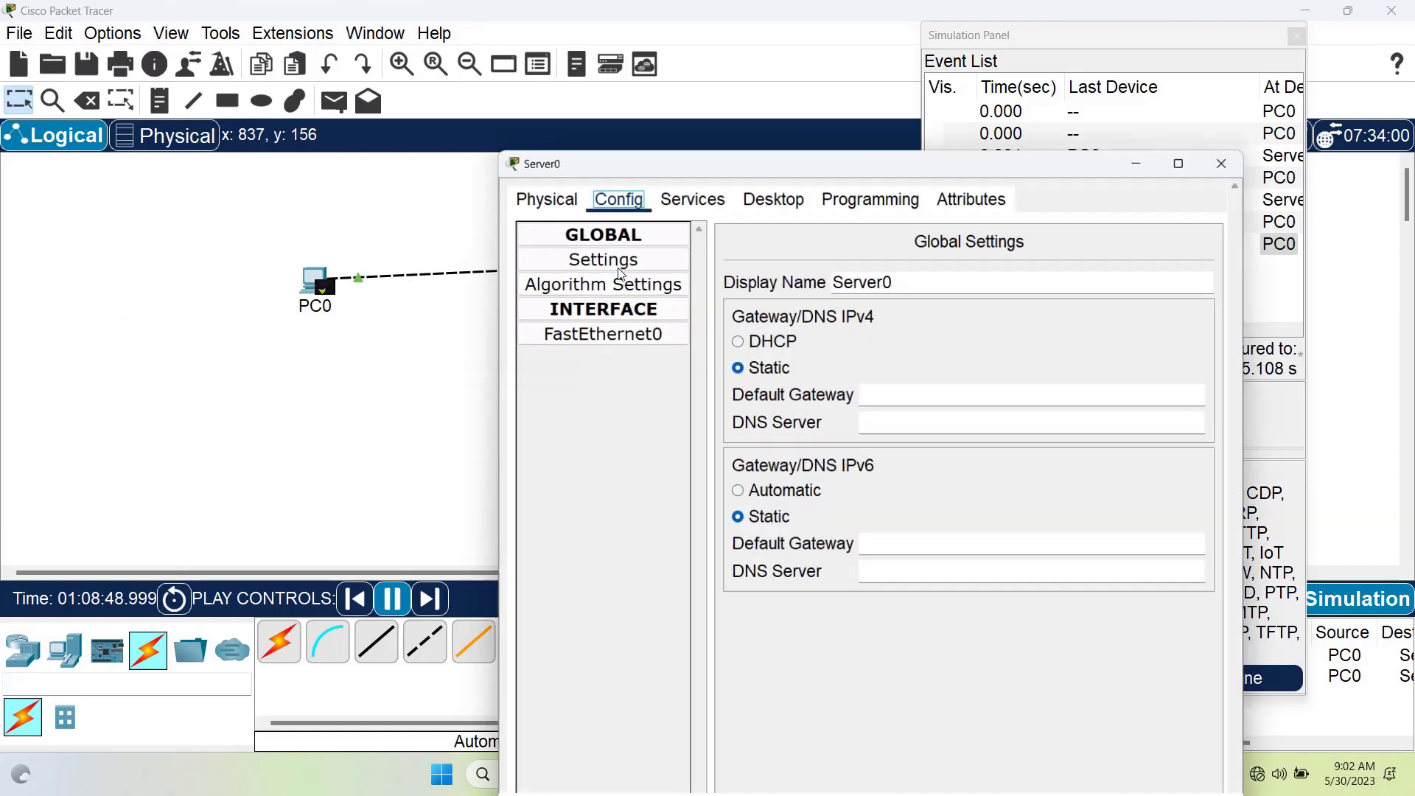
{"action": "left_click_drag", "start_coordinate": [661, 152], "coordinate": [843, 43]}
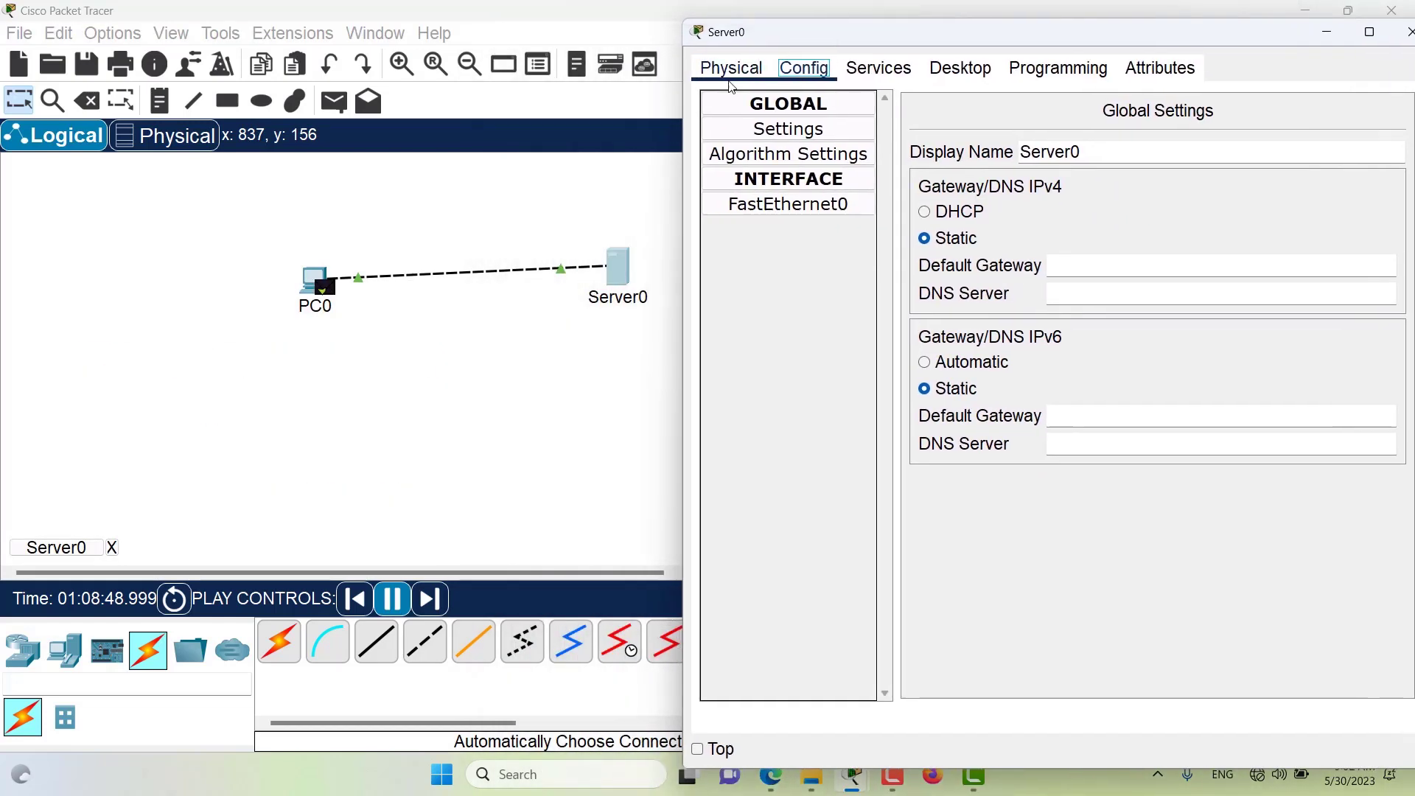
{"action": "left_click", "coordinate": [731, 74]}
{"action": "left_click", "coordinate": [1238, 281]}
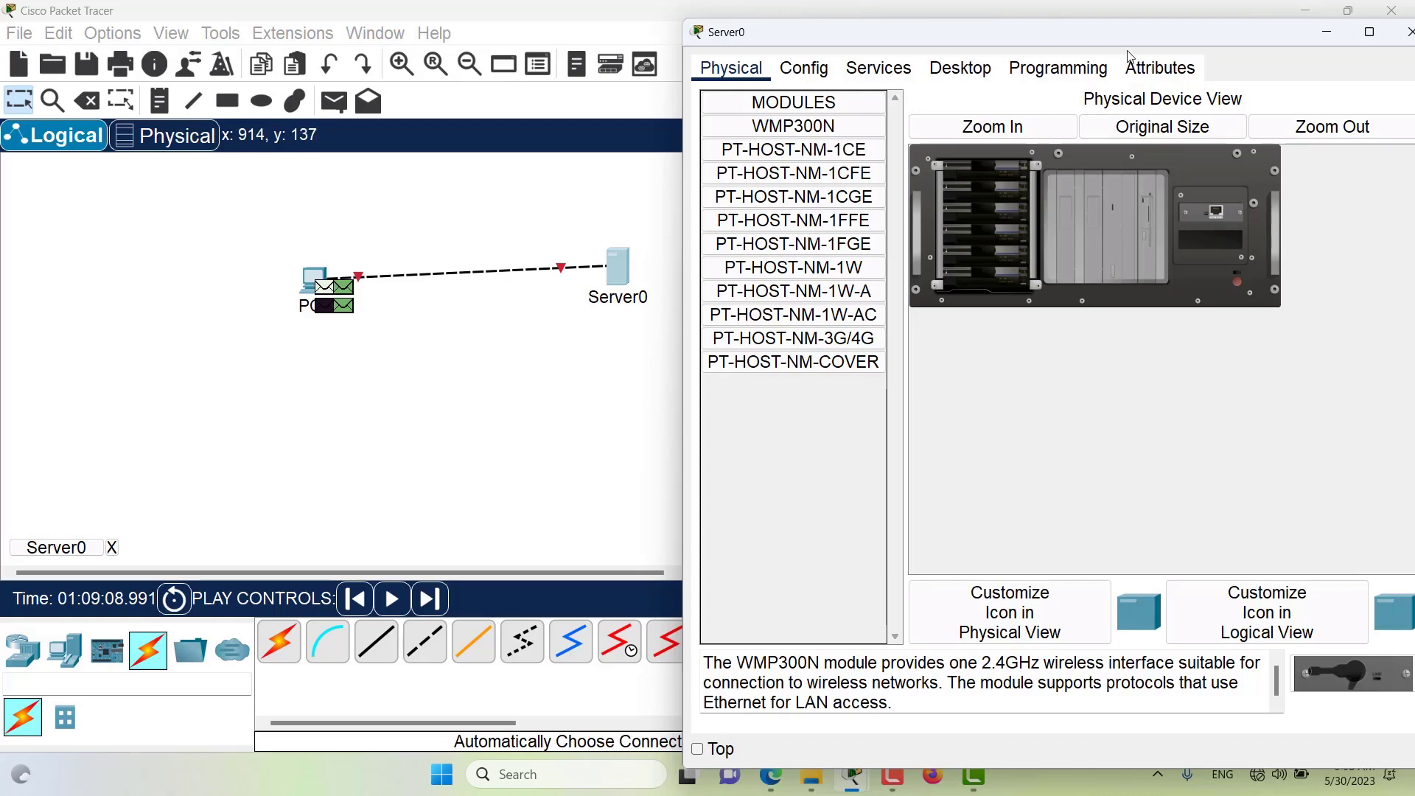
{"action": "left_click_drag", "start_coordinate": [1105, 37], "coordinate": [653, 90]}
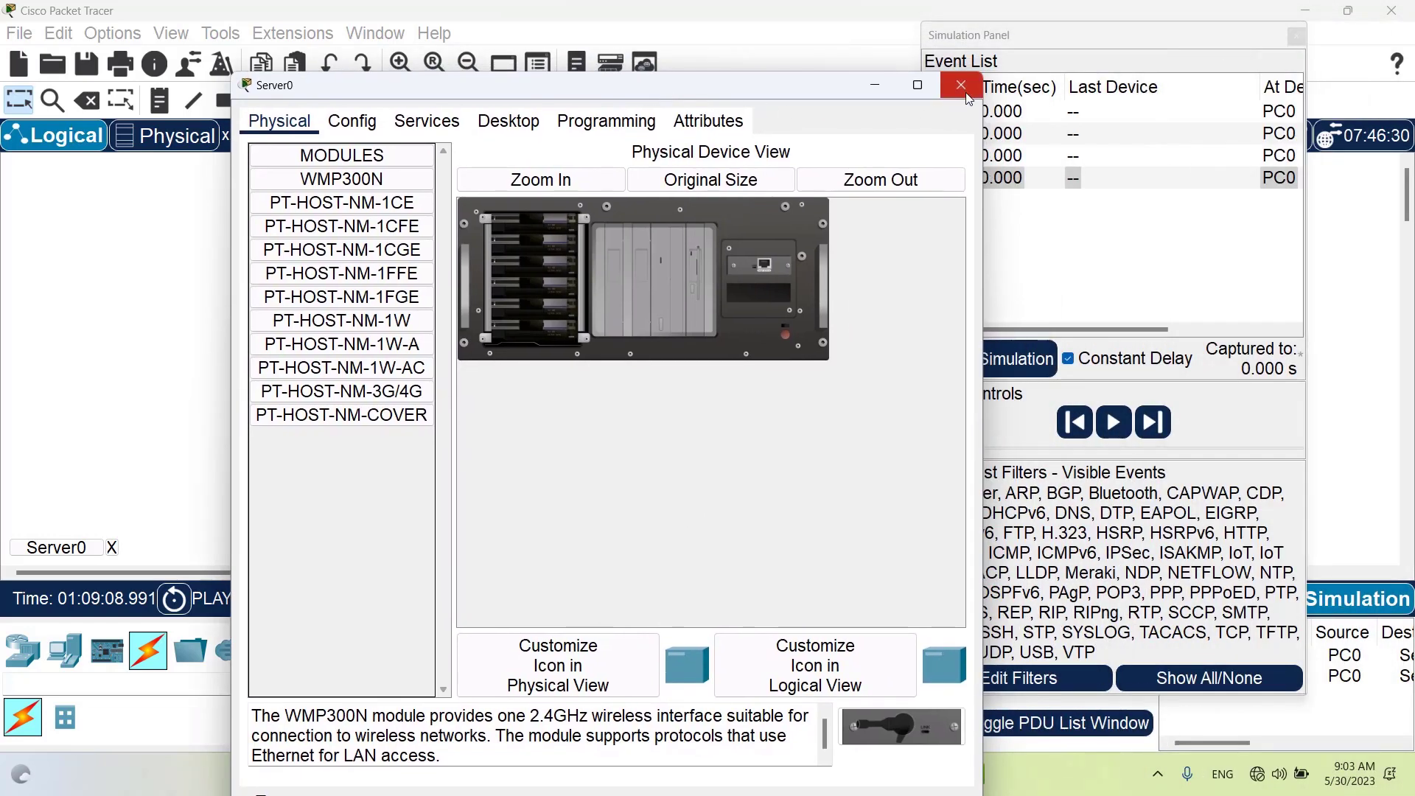
{"action": "left_click", "coordinate": [961, 86]}
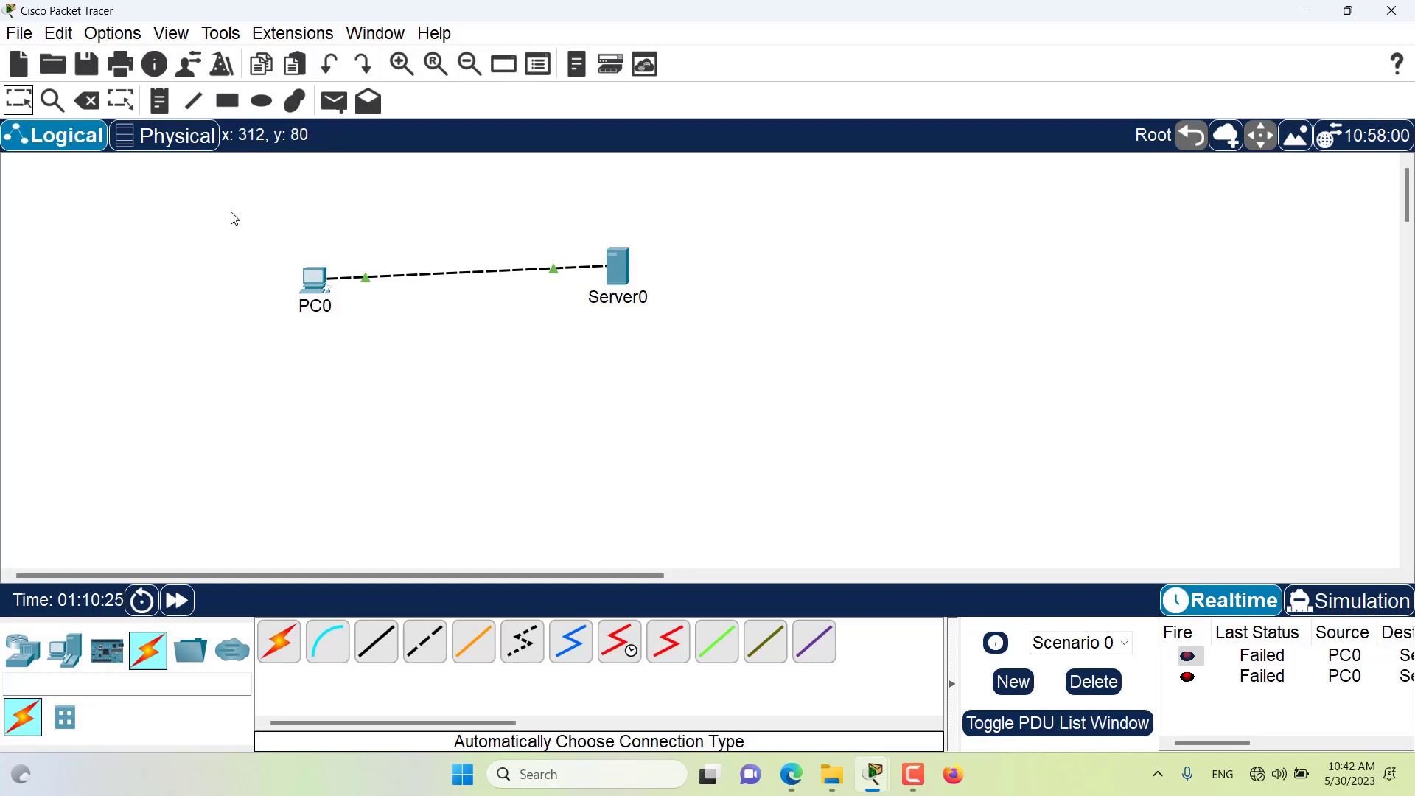
Step: Inspect Server0's port status summary table, checking its link, IP, MAC and physical location entries, and close the table
{"action": "left_click", "coordinate": [53, 109]}
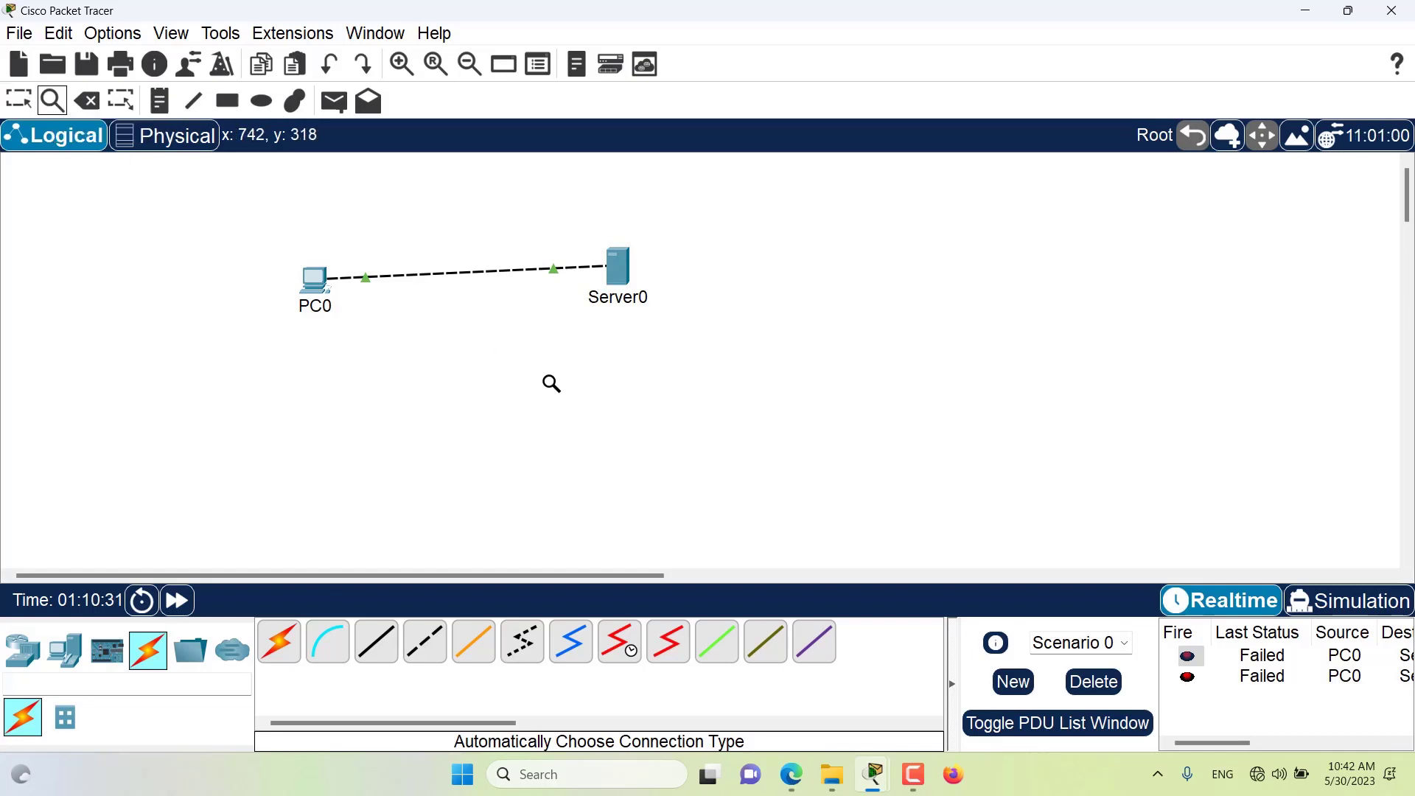
{"action": "left_click", "coordinate": [624, 266]}
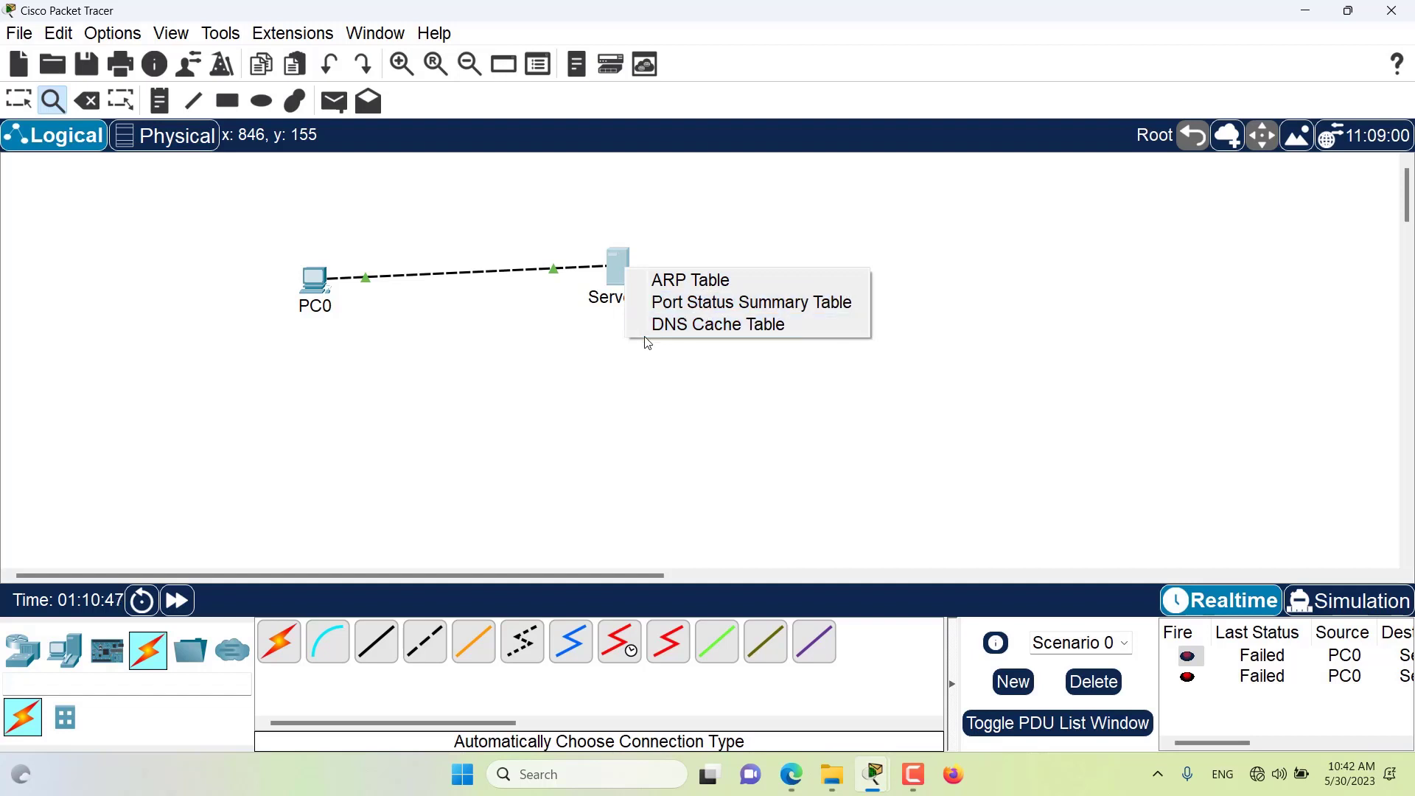
{"action": "left_click", "coordinate": [695, 305]}
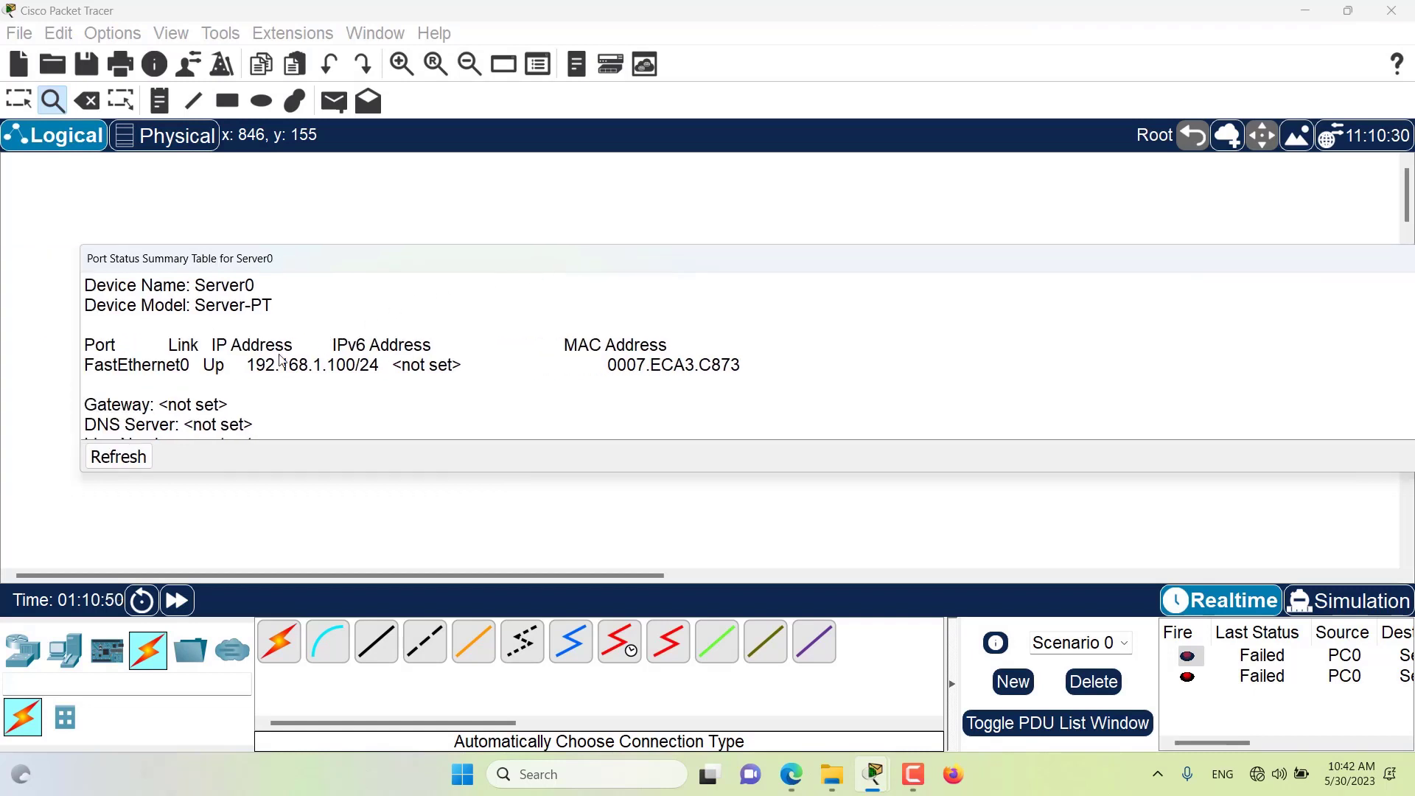
{"action": "double_click", "coordinate": [214, 366]}
{"action": "double_click", "coordinate": [293, 365]}
{"action": "left_click_drag", "start_coordinate": [396, 371], "coordinate": [429, 368]}
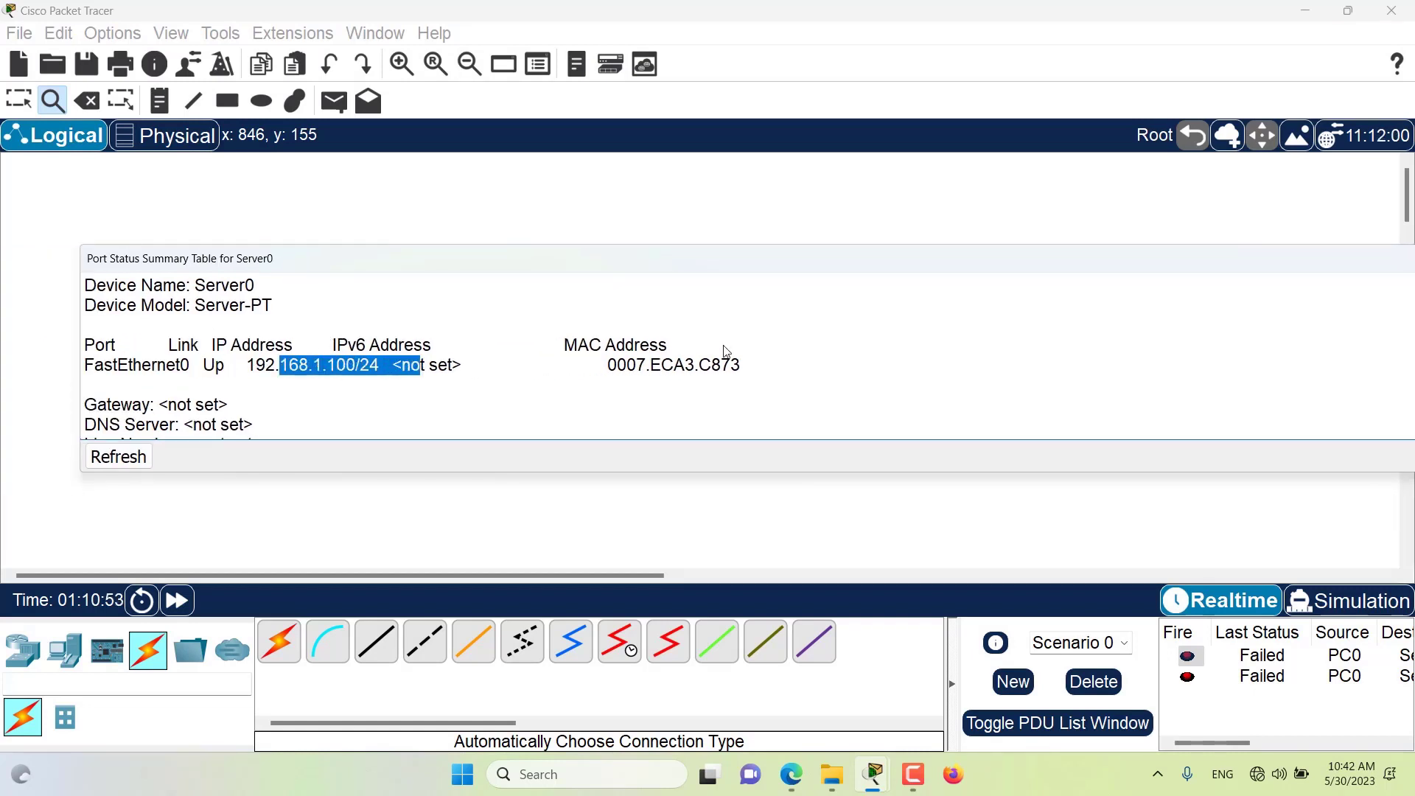
{"action": "left_click_drag", "start_coordinate": [829, 358], "coordinate": [471, 371]}
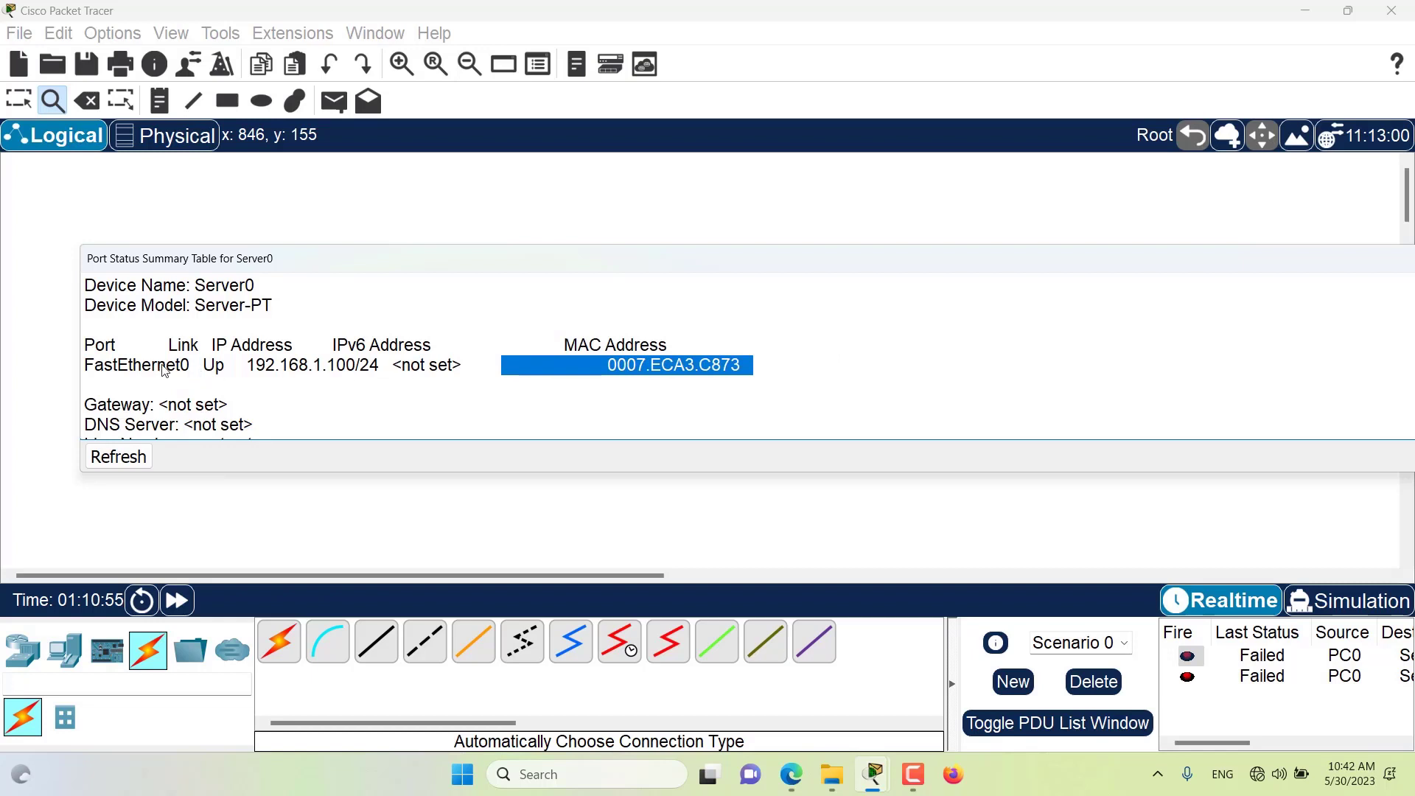
{"action": "scroll", "coordinate": [456, 366], "scroll_direction": "down", "scroll_amount": 2}
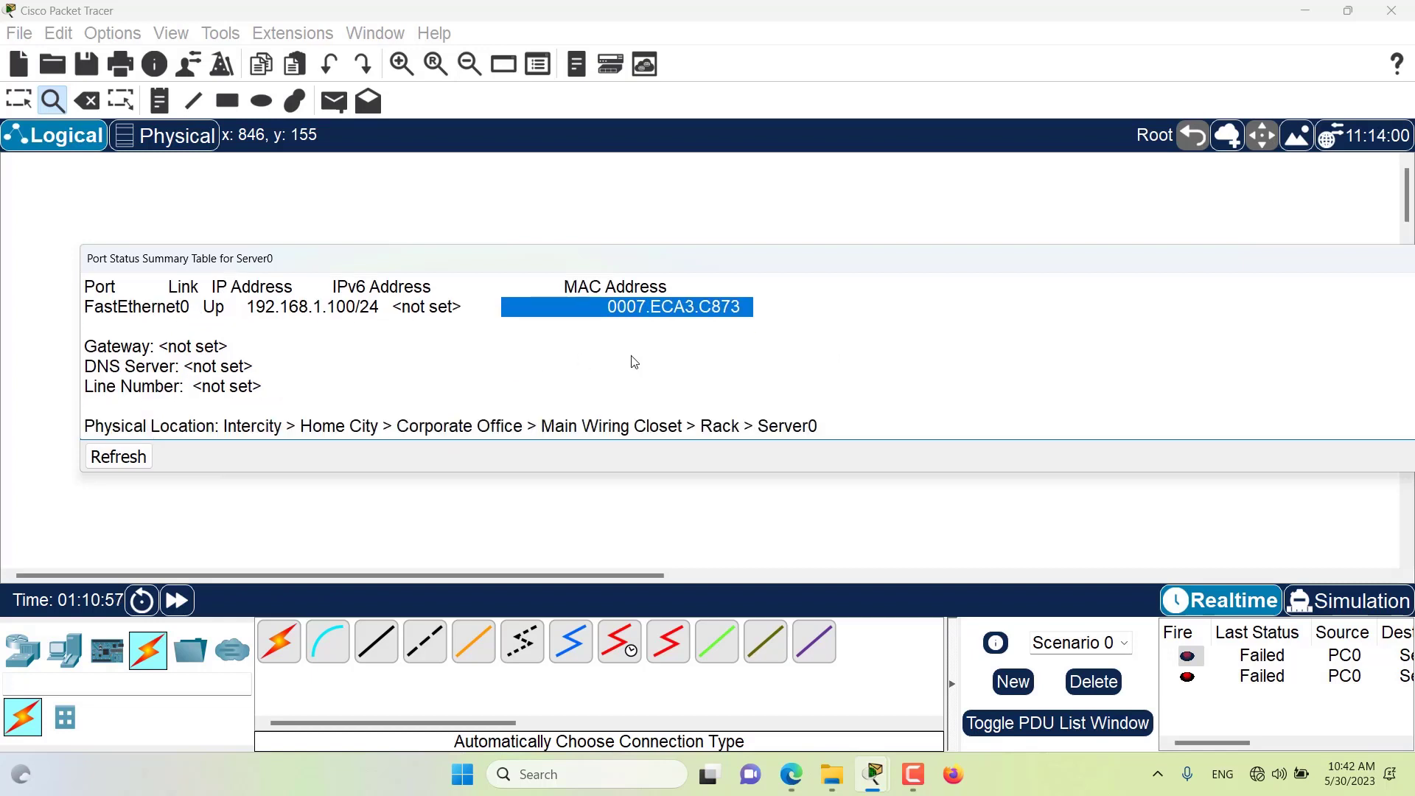
{"action": "scroll", "coordinate": [663, 359], "scroll_direction": "up", "scroll_amount": 2}
{"action": "left_click_drag", "start_coordinate": [724, 269], "coordinate": [395, 304]}
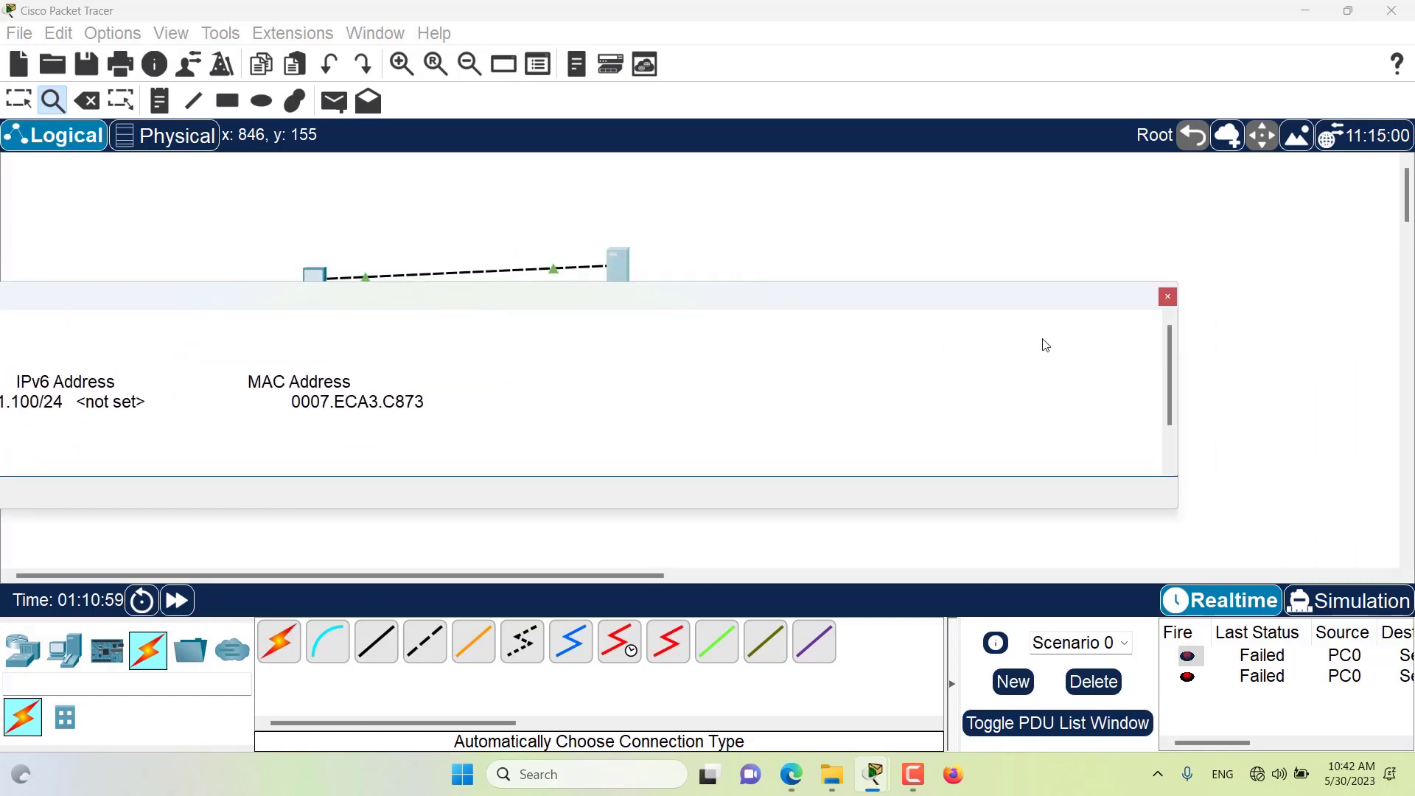
{"action": "left_click", "coordinate": [1166, 294]}
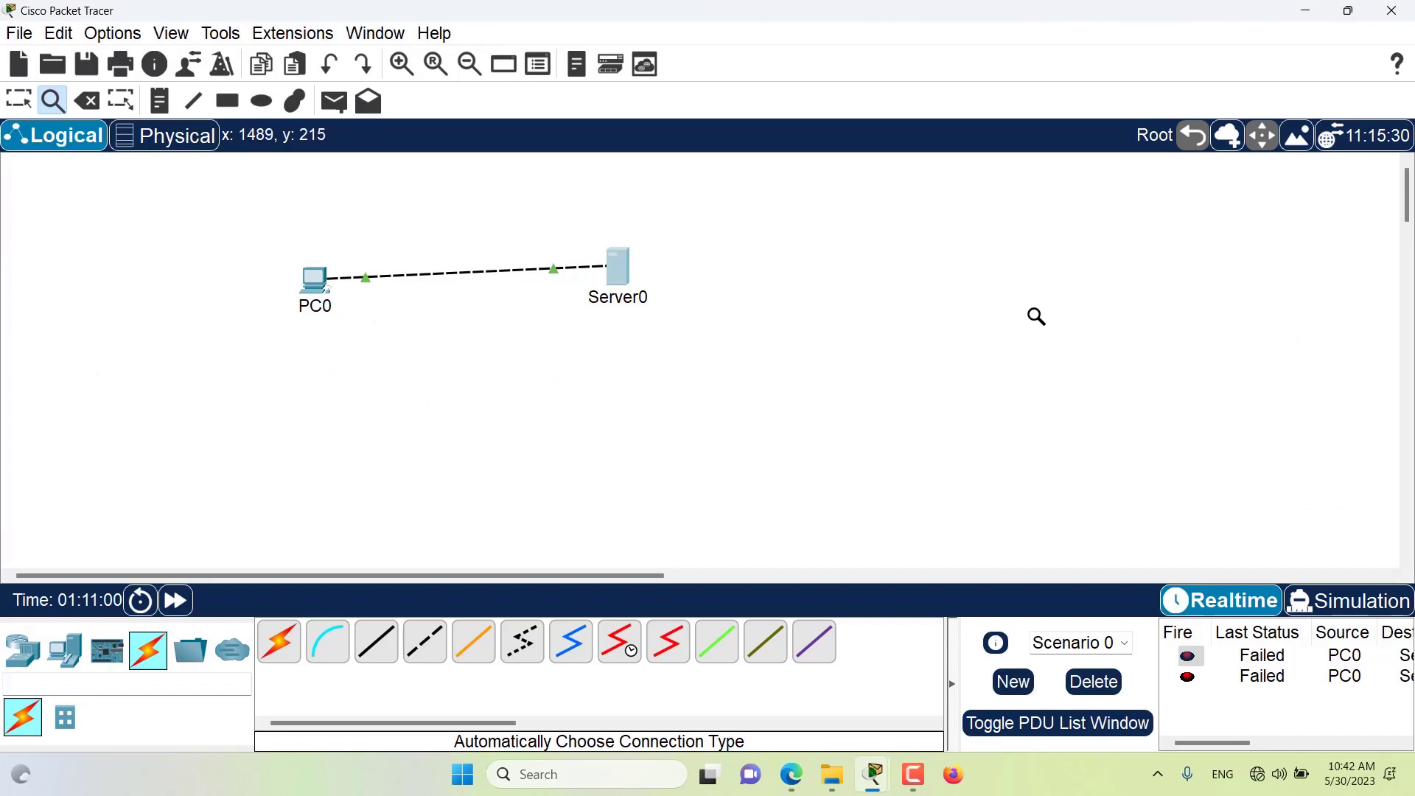
Step: Open Server0's ARP table and move its window clear of the PC0 and Server0 icons
{"action": "left_click", "coordinate": [624, 271]}
{"action": "left_click", "coordinate": [653, 288]}
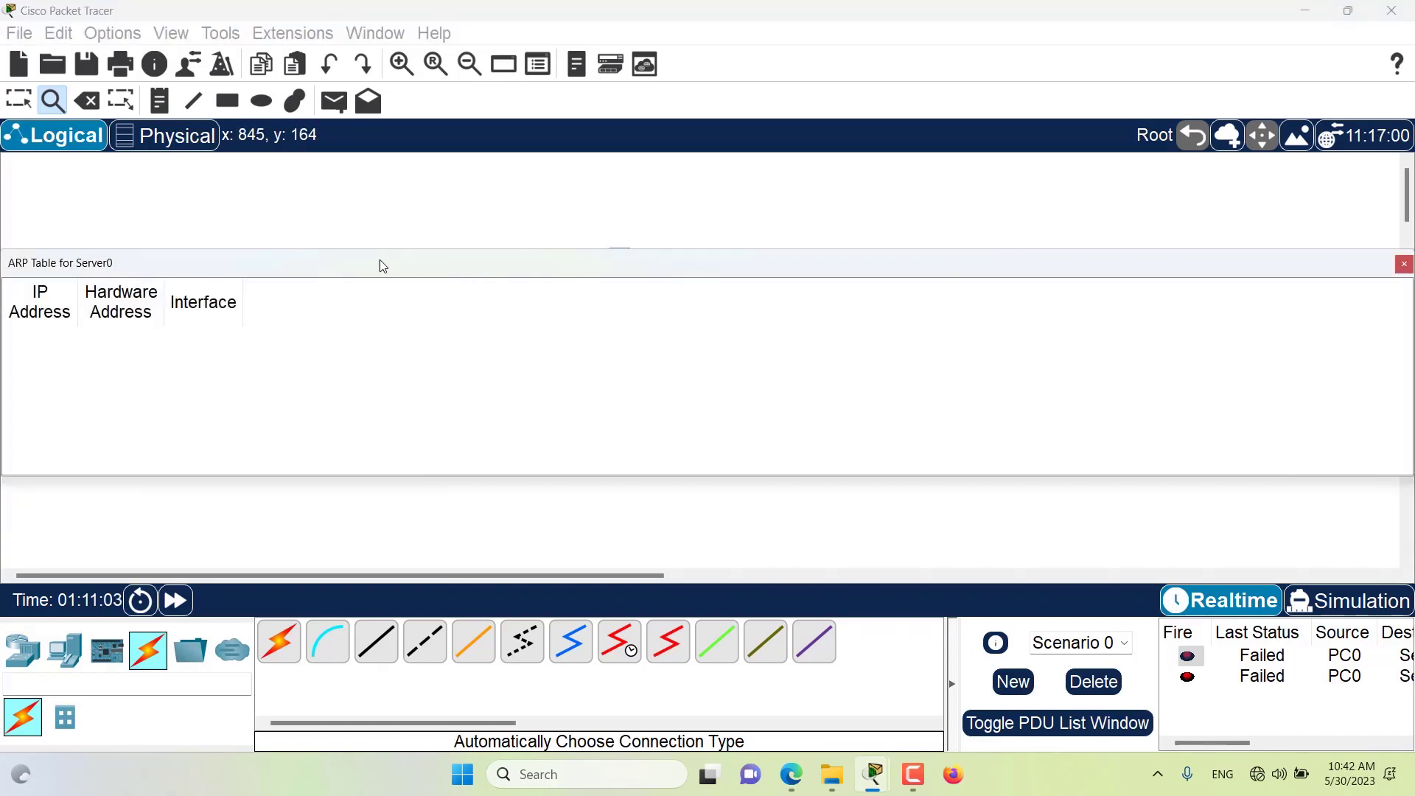
{"action": "left_click_drag", "start_coordinate": [381, 266], "coordinate": [508, 260]}
{"action": "left_click_drag", "start_coordinate": [381, 262], "coordinate": [917, 194]}
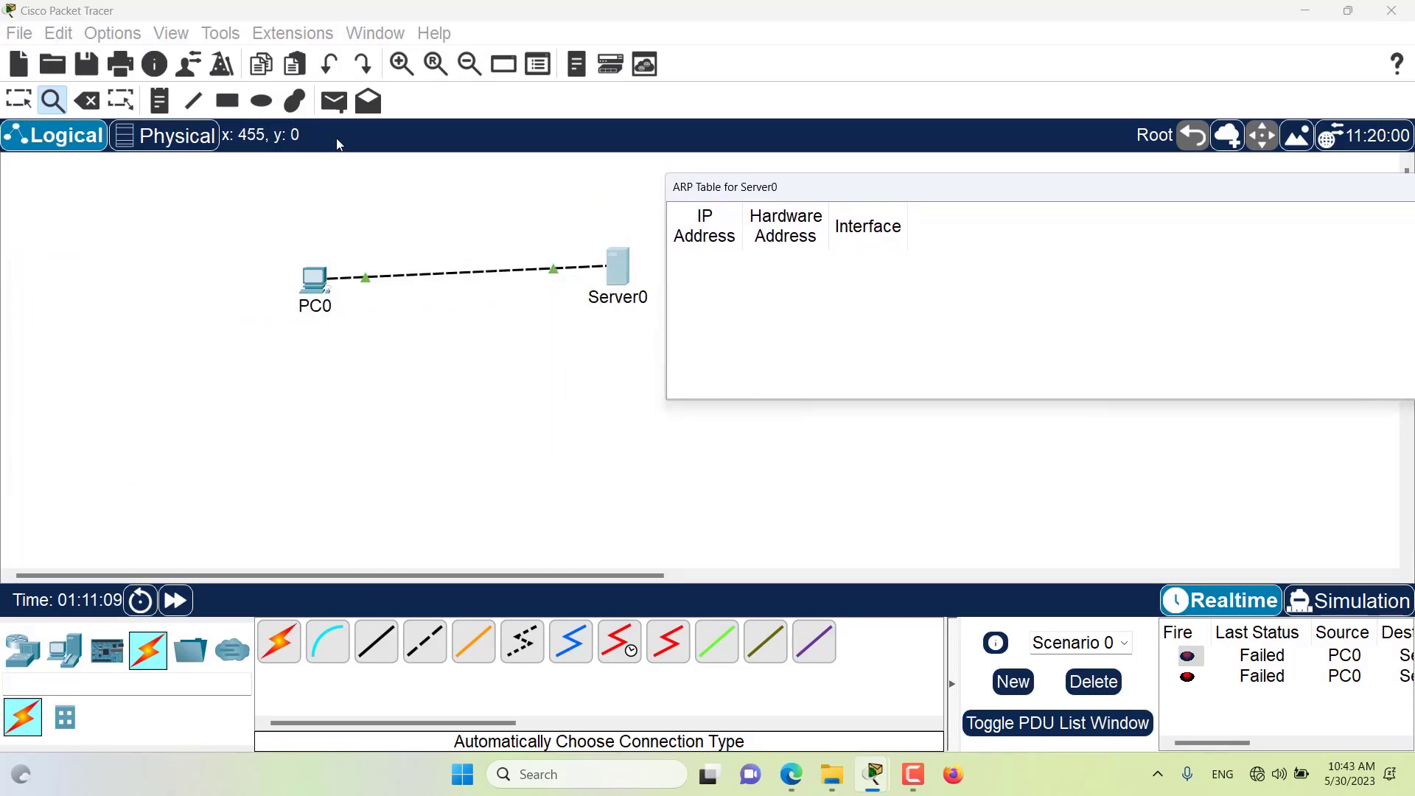
Step: Send a simple PDU from PC0 to Server0 and widen the columns of Server0's ARP table to show full entries
{"action": "left_click", "coordinate": [340, 108]}
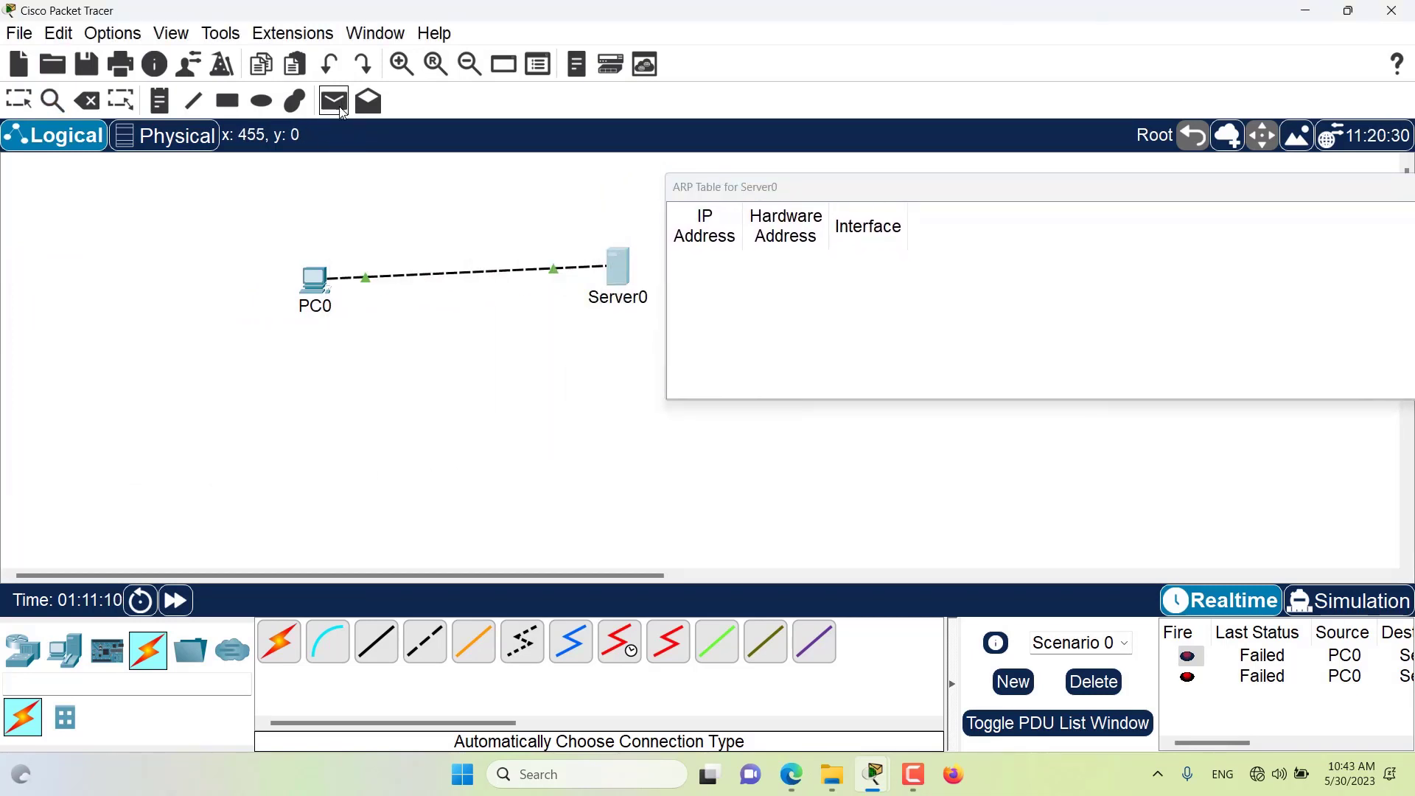
{"action": "left_click", "coordinate": [316, 280]}
{"action": "left_click", "coordinate": [606, 266]}
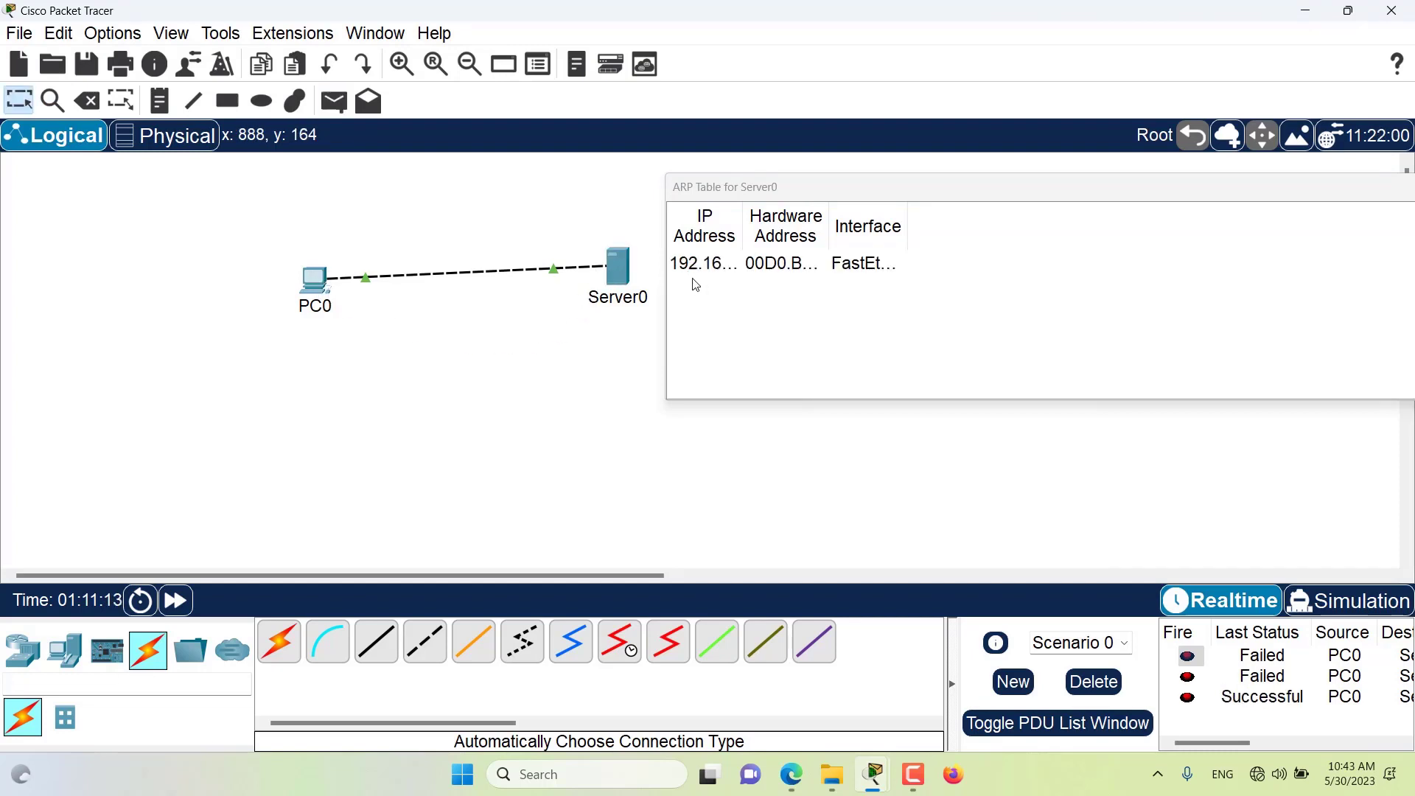
{"action": "left_click_drag", "start_coordinate": [744, 232], "coordinate": [1163, 224]}
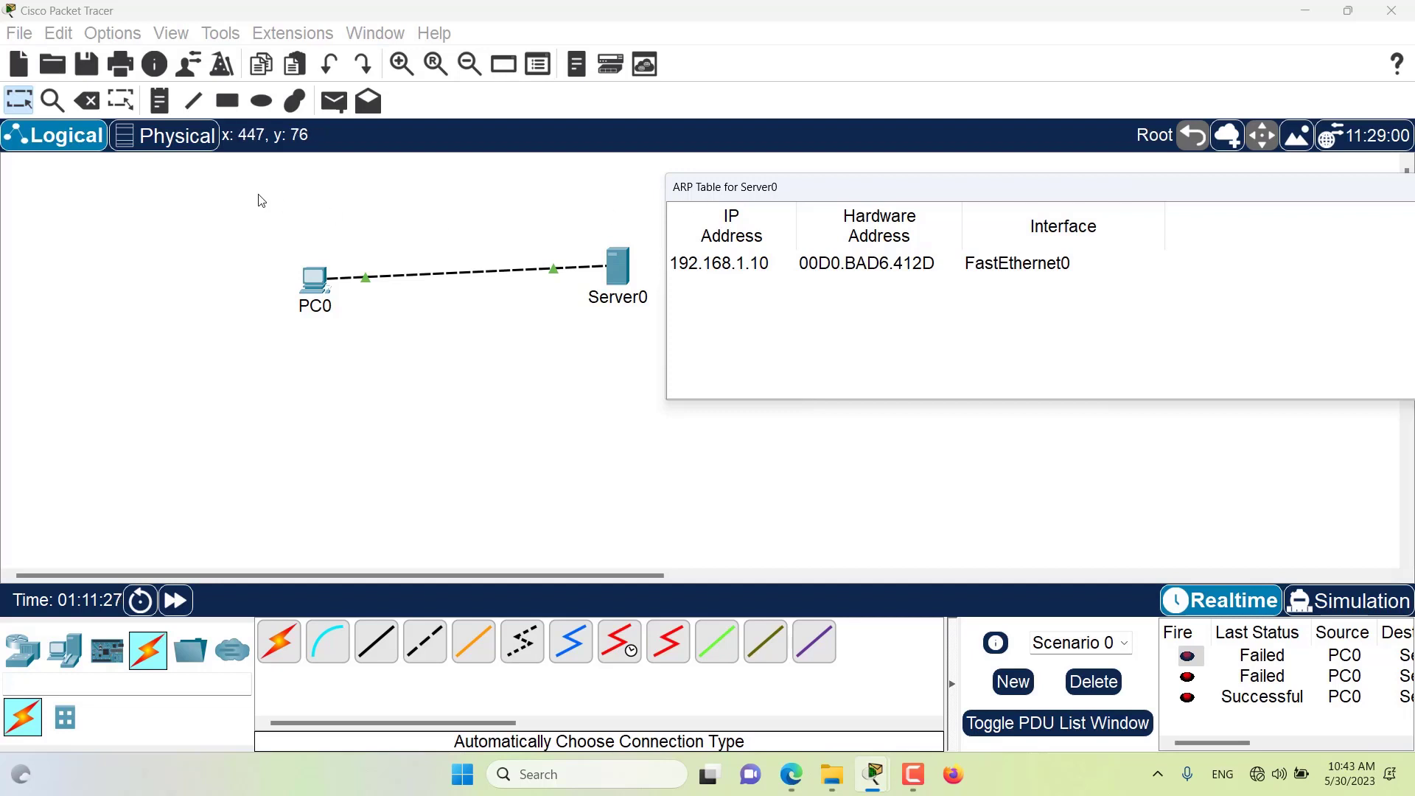
Step: Inspect PC0's ARP table, and close the ARP tables of both PC0 and Server0
{"action": "left_click", "coordinate": [51, 100]}
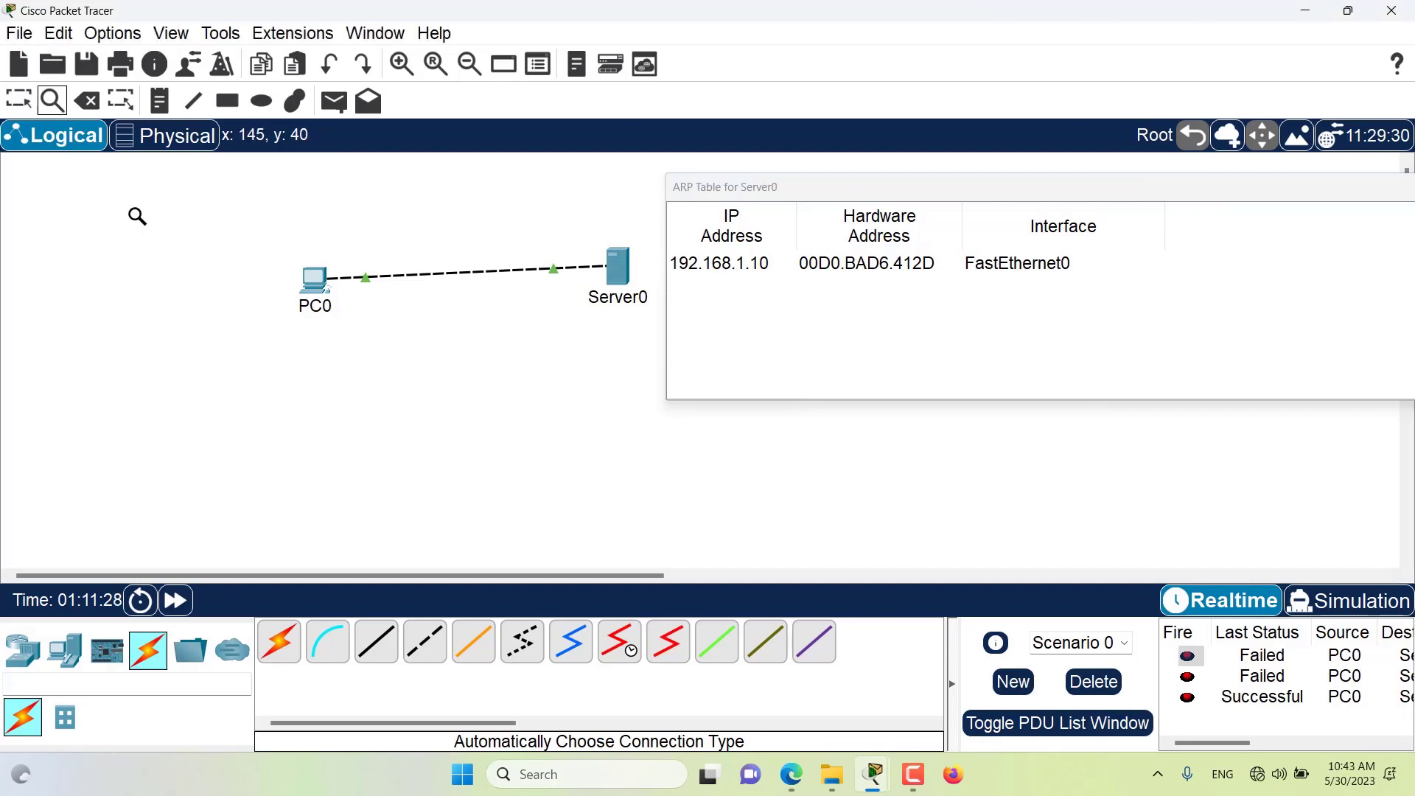
{"action": "left_click", "coordinate": [300, 272]}
{"action": "left_click", "coordinate": [351, 294]}
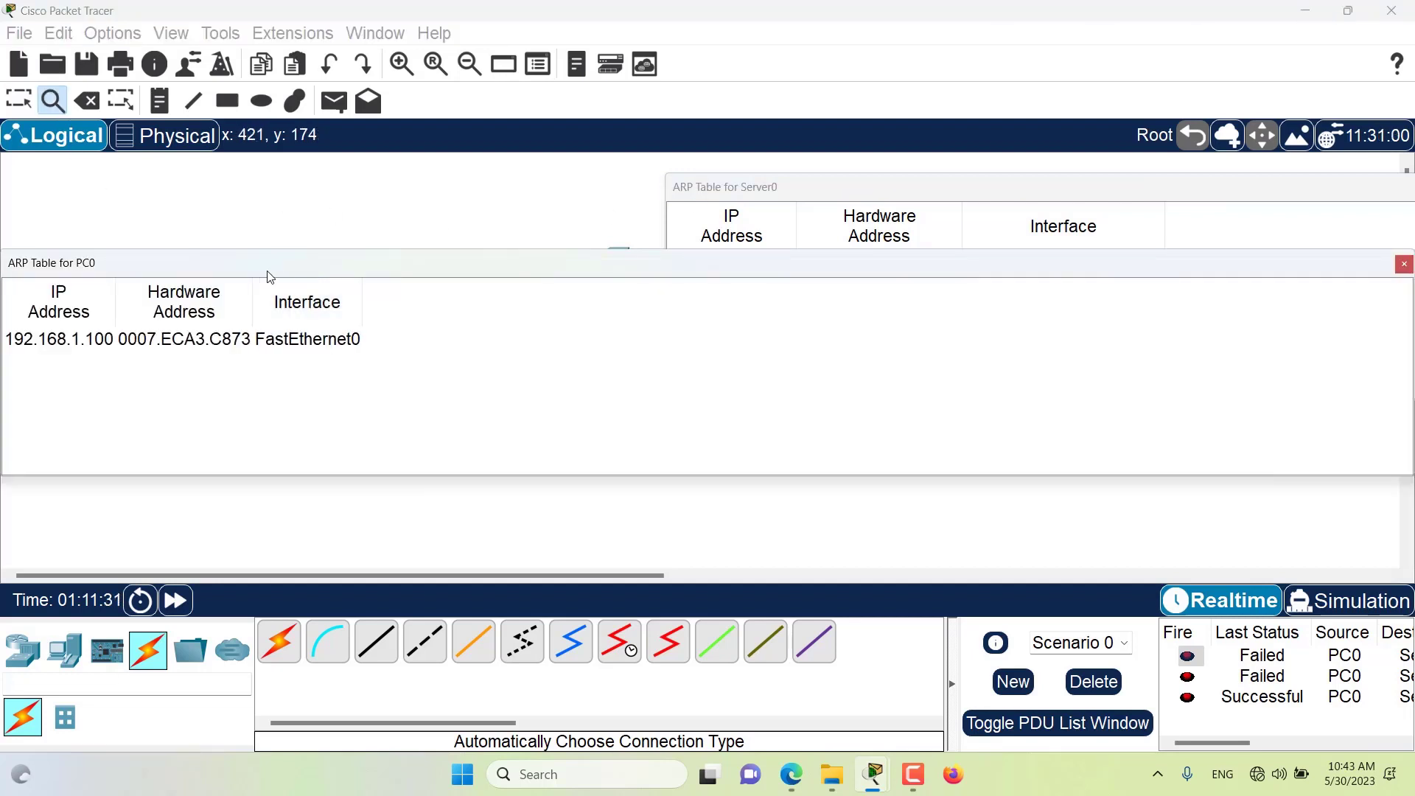
{"action": "left_click_drag", "start_coordinate": [259, 272], "coordinate": [448, 249]}
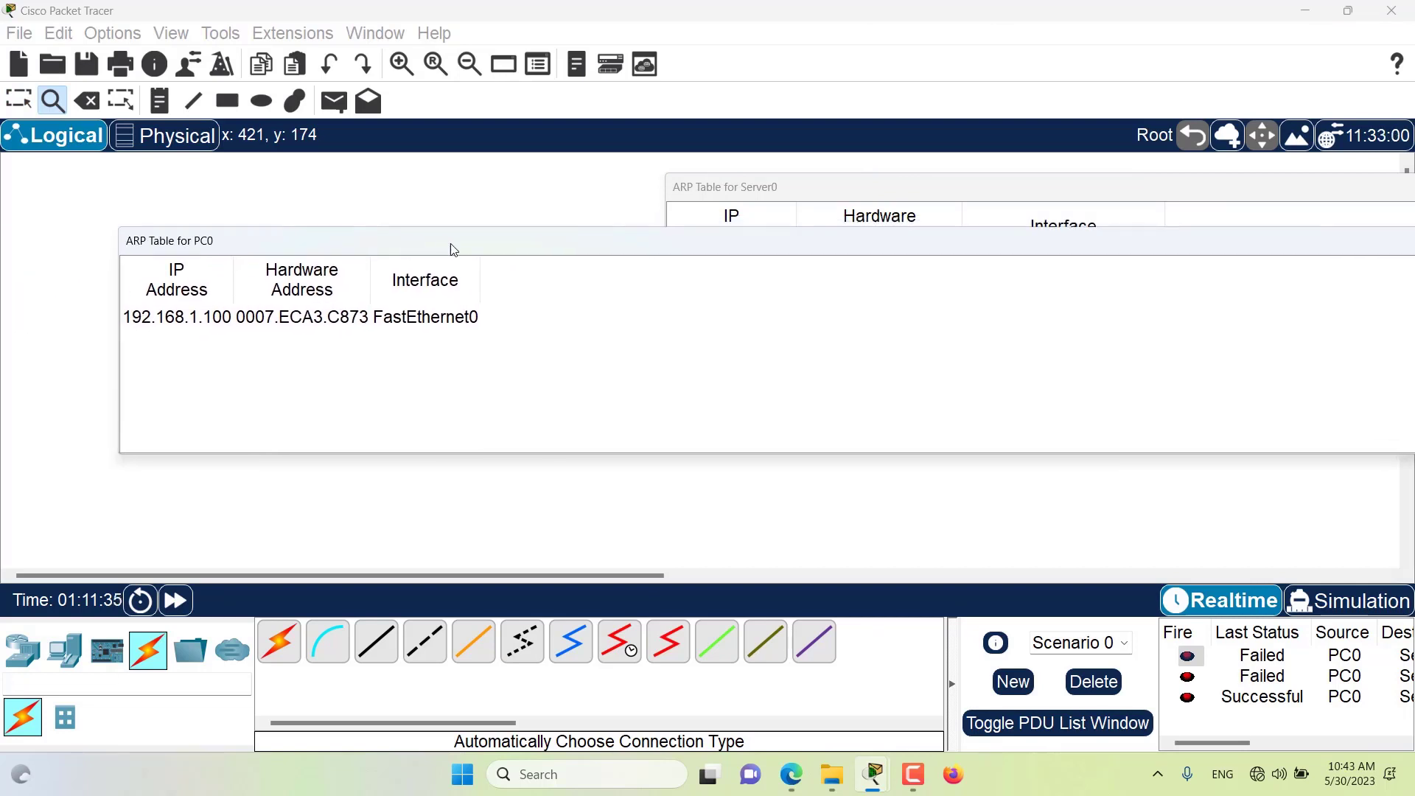
{"action": "right_click", "coordinate": [860, 252]}
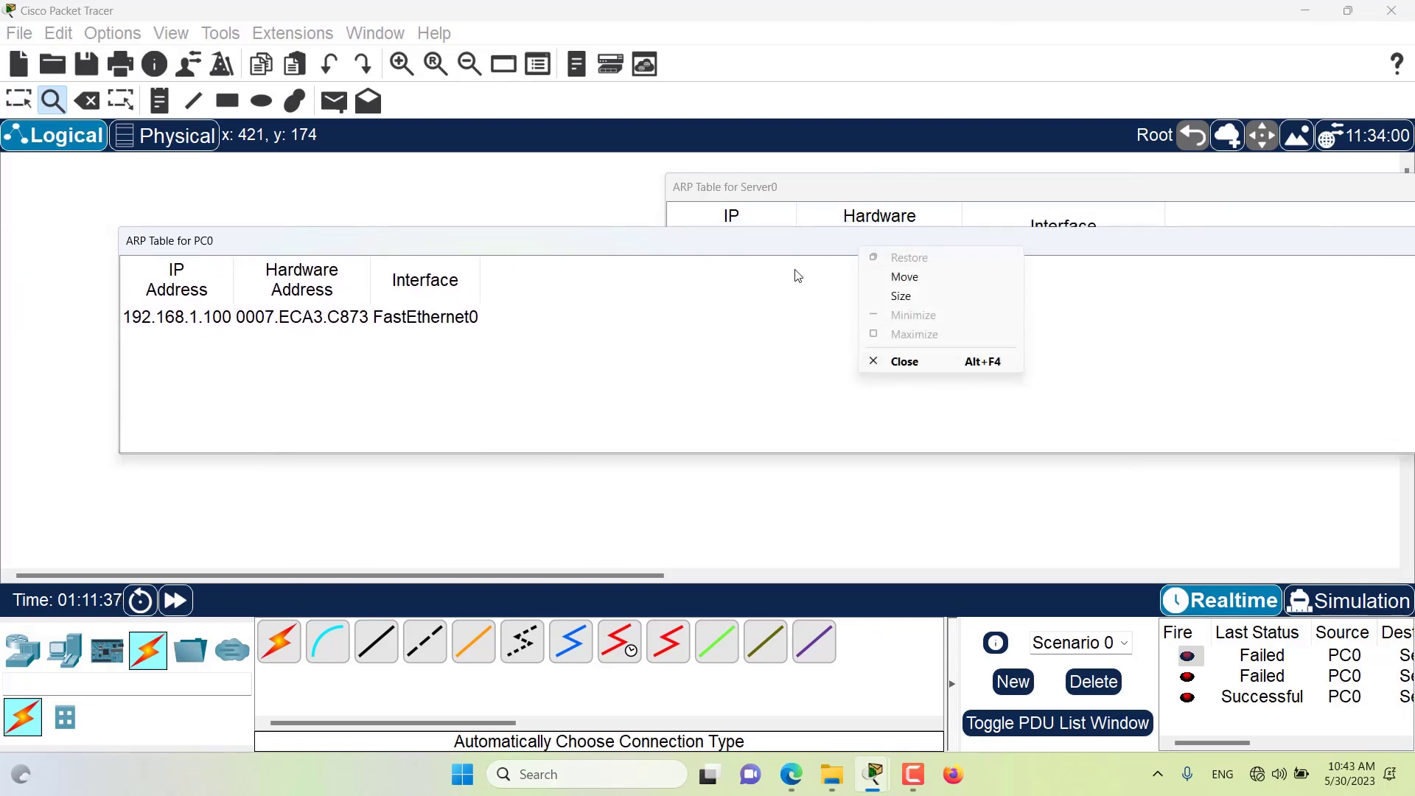
{"action": "left_click", "coordinate": [772, 246]}
{"action": "right_click", "coordinate": [772, 246]}
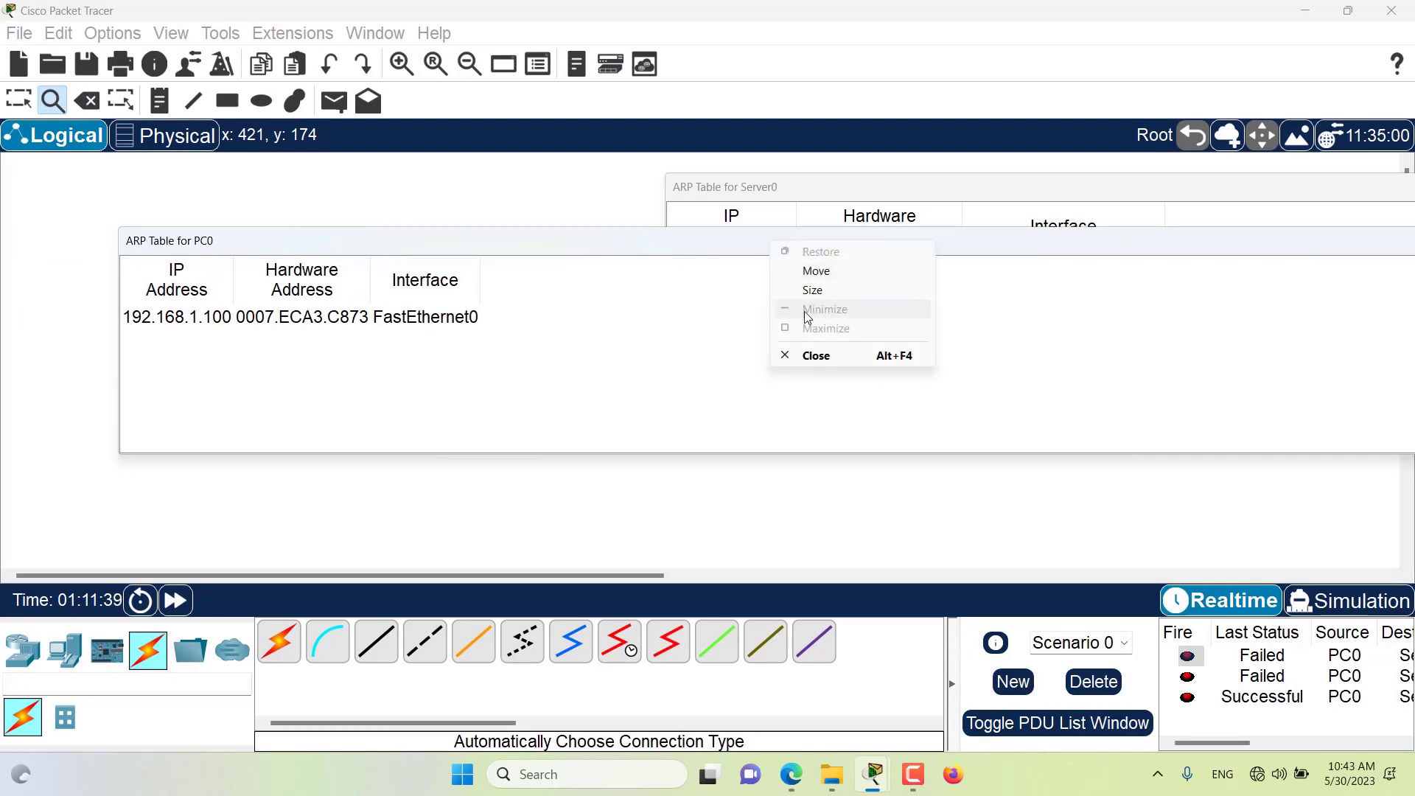
{"action": "left_click", "coordinate": [807, 351]}
{"action": "right_click", "coordinate": [760, 190]}
{"action": "left_click", "coordinate": [806, 308]}
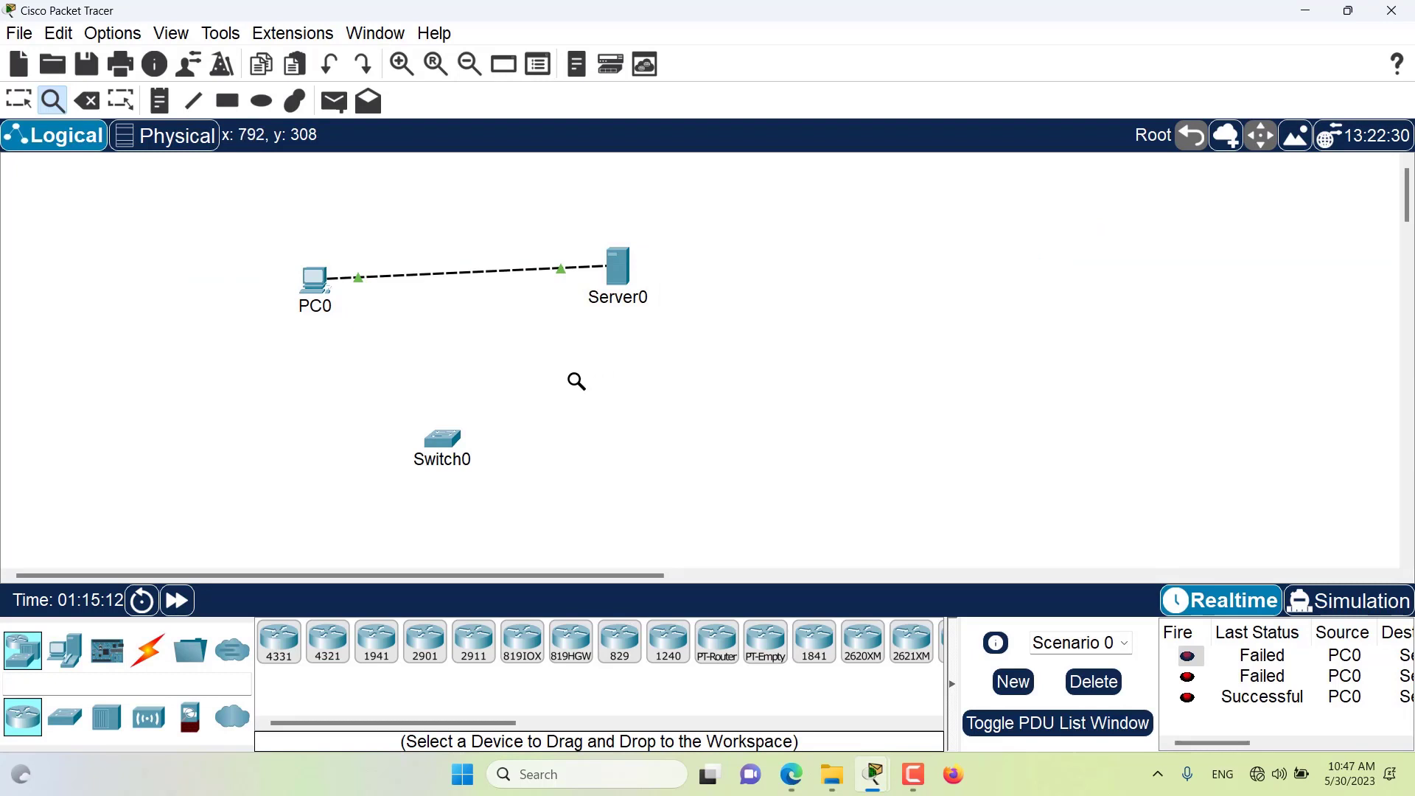
Step: Open Switch0's MAC table with the Inspect tool and move its window clear of the devices
{"action": "left_click", "coordinate": [441, 440]}
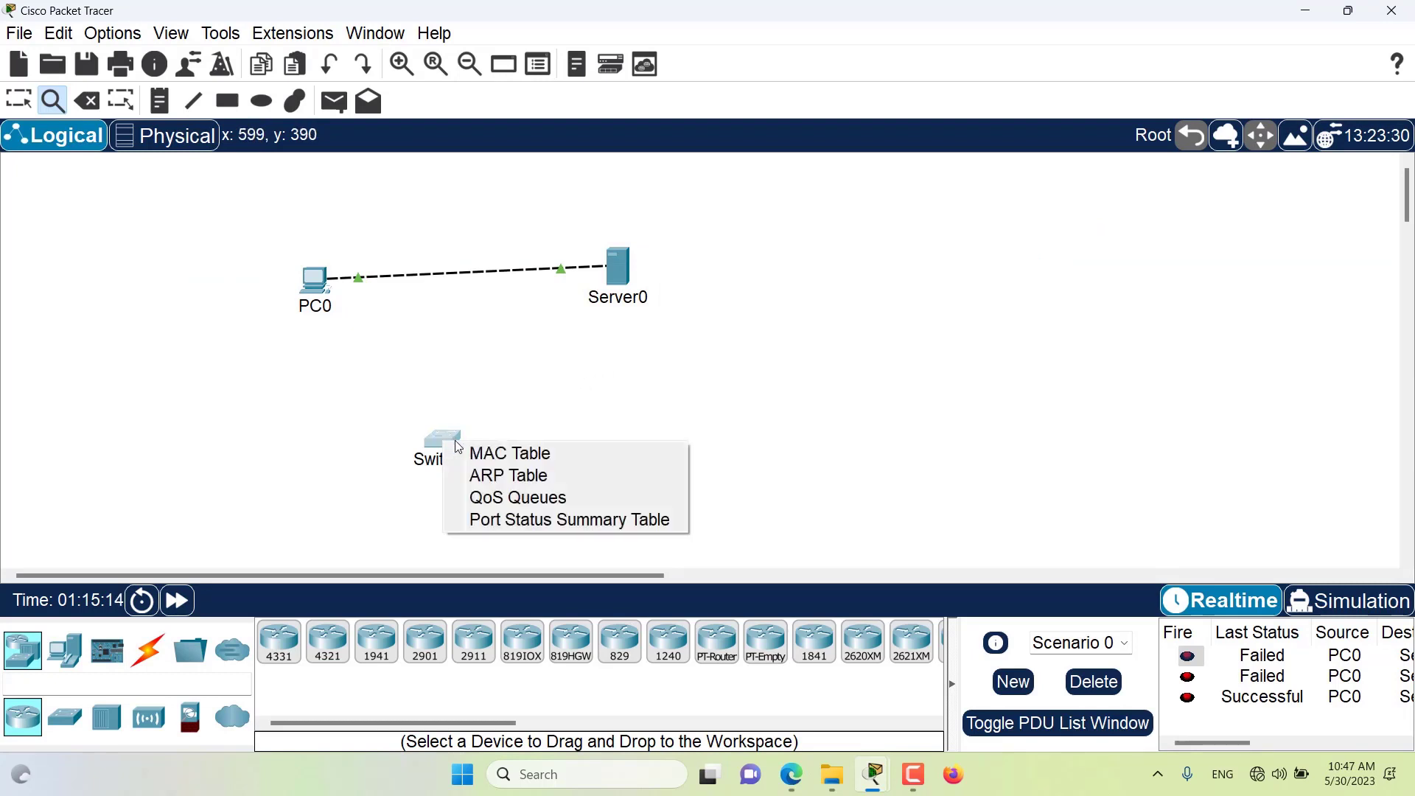
{"action": "left_click", "coordinate": [508, 456]}
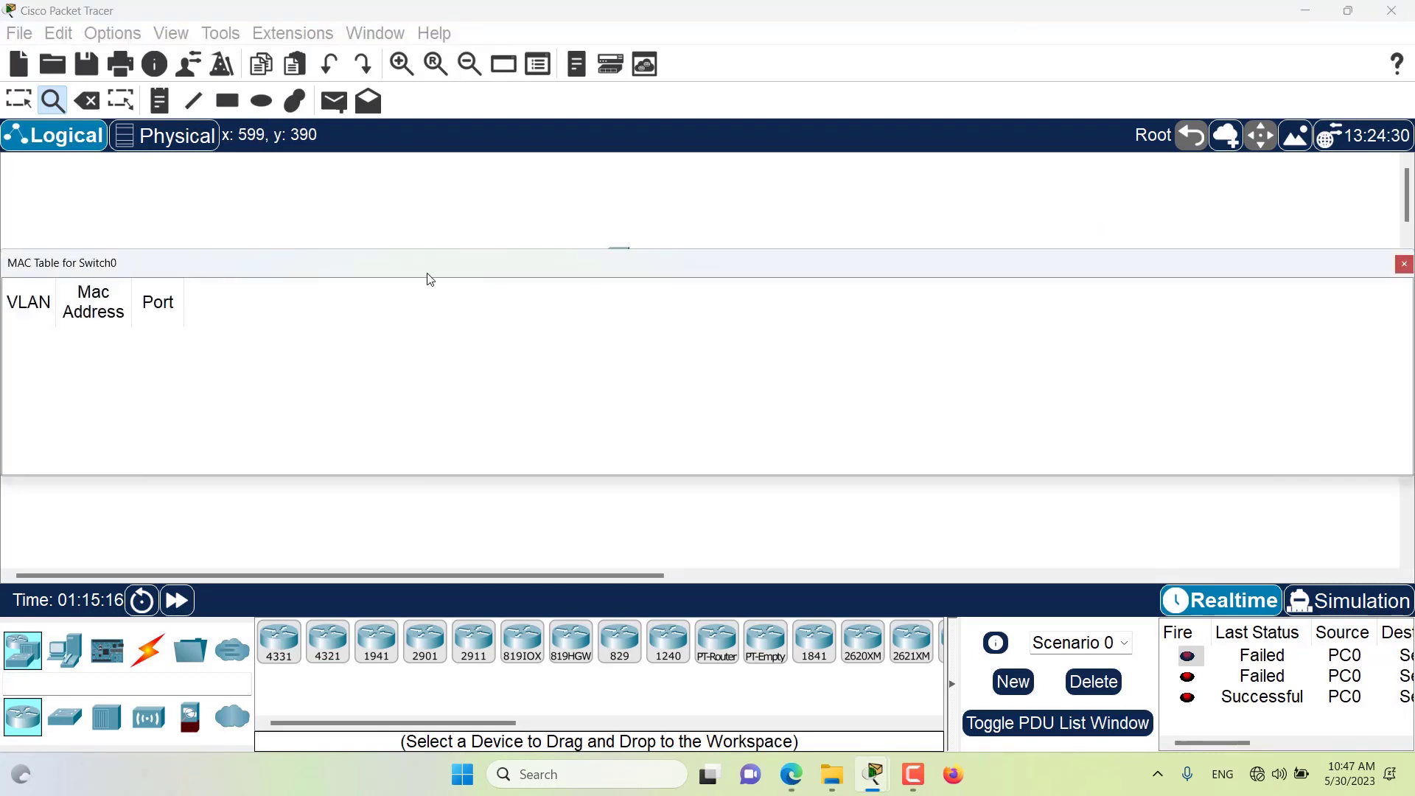
{"action": "left_click_drag", "start_coordinate": [392, 268], "coordinate": [1018, 278]}
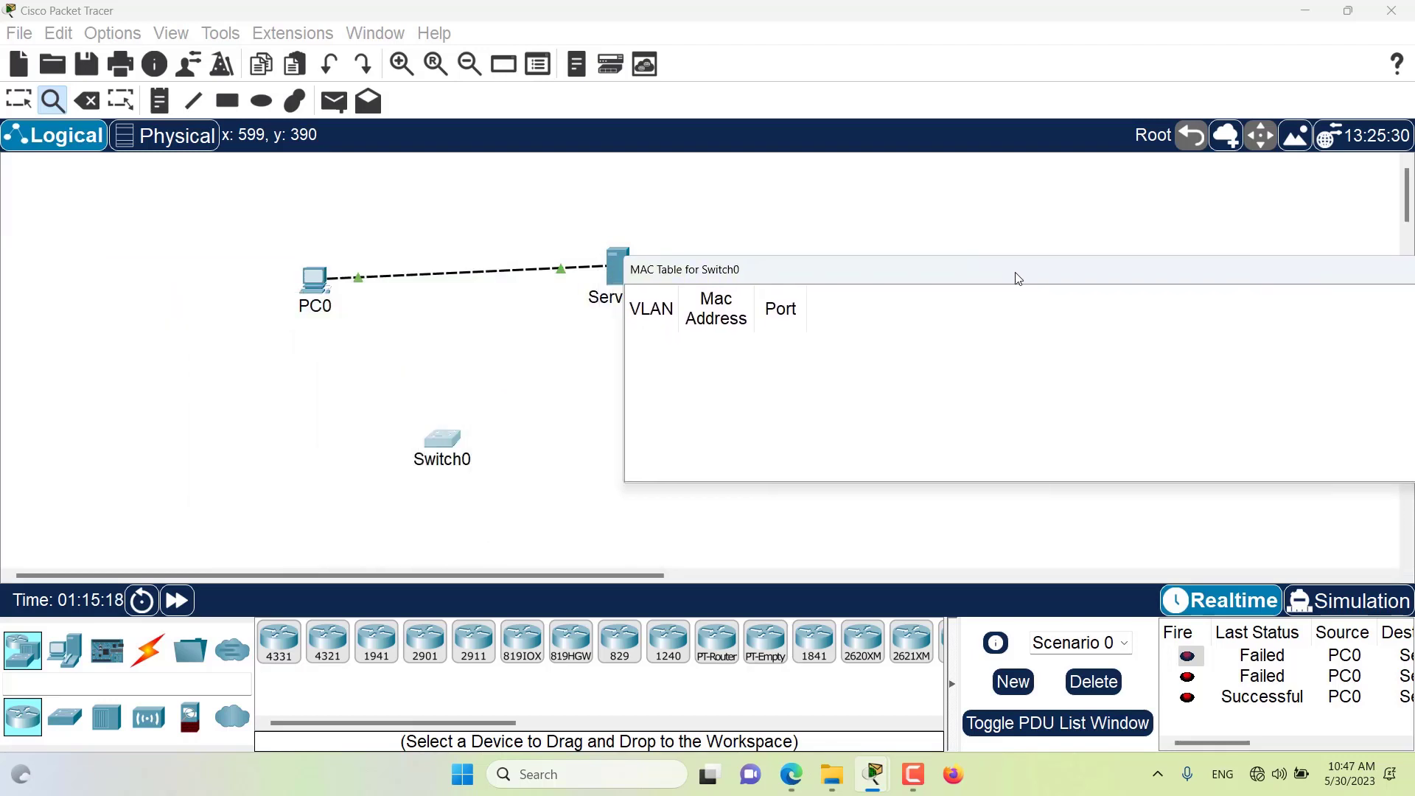
{"action": "left_click_drag", "start_coordinate": [662, 278], "coordinate": [756, 271]}
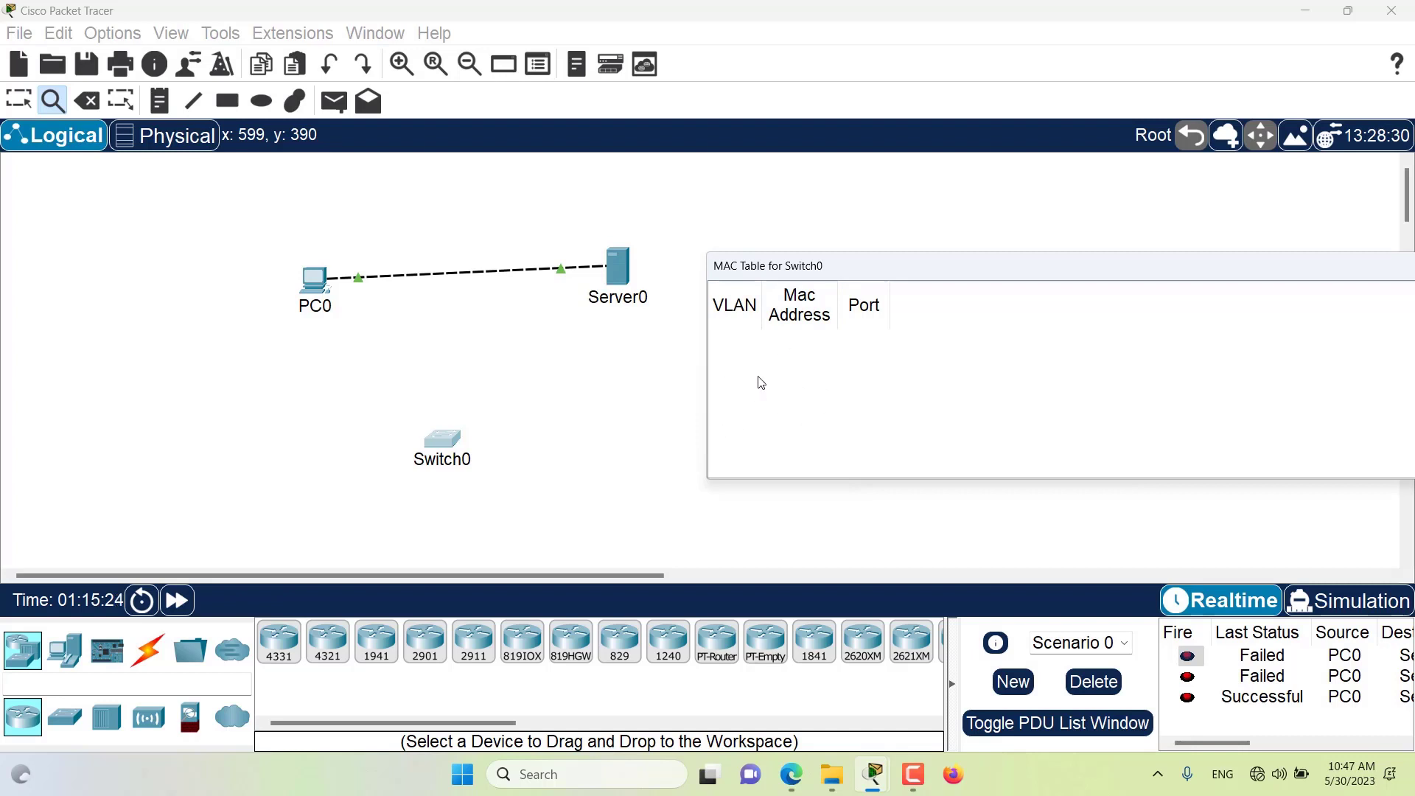
{"action": "left_click", "coordinate": [18, 100]}
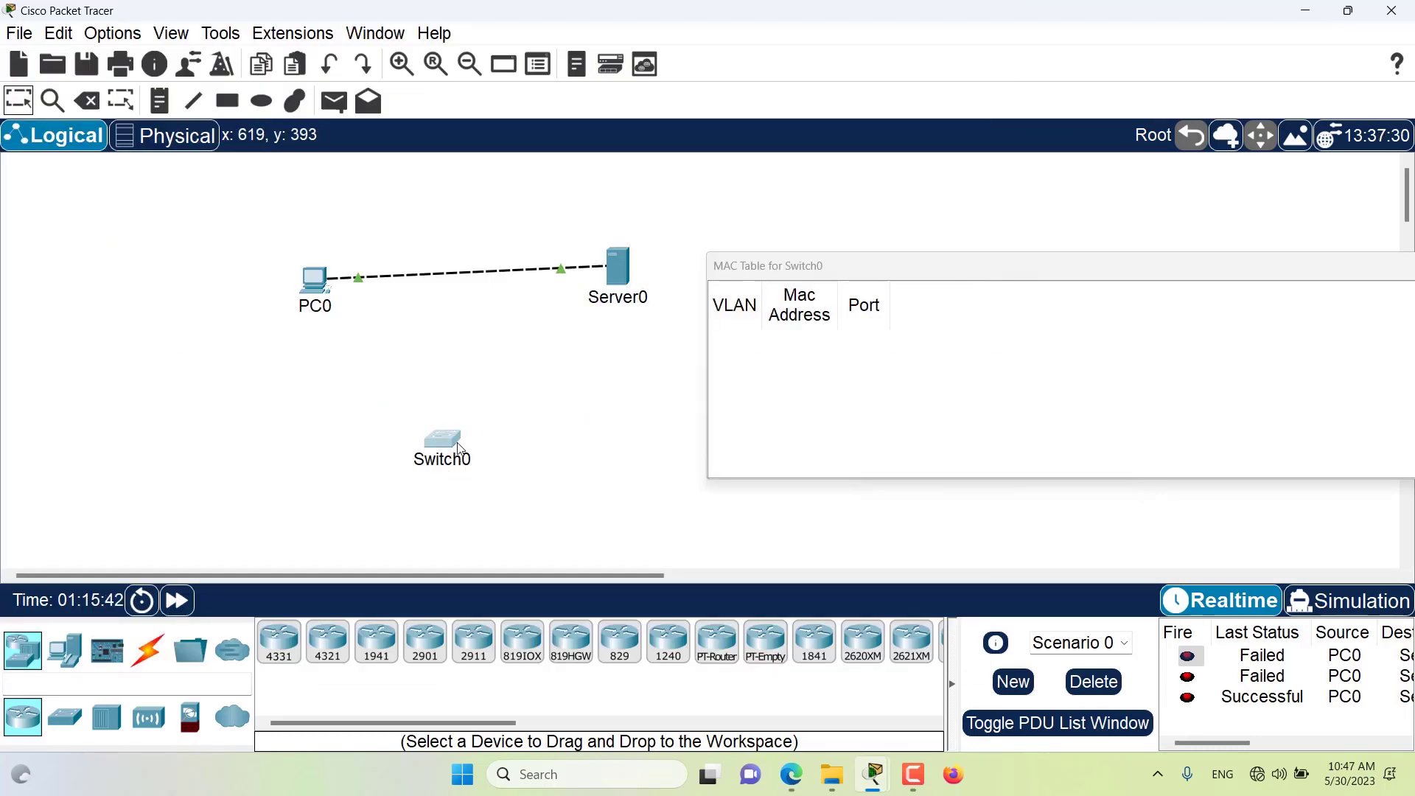
{"action": "left_click_drag", "start_coordinate": [779, 268], "coordinate": [870, 212]}
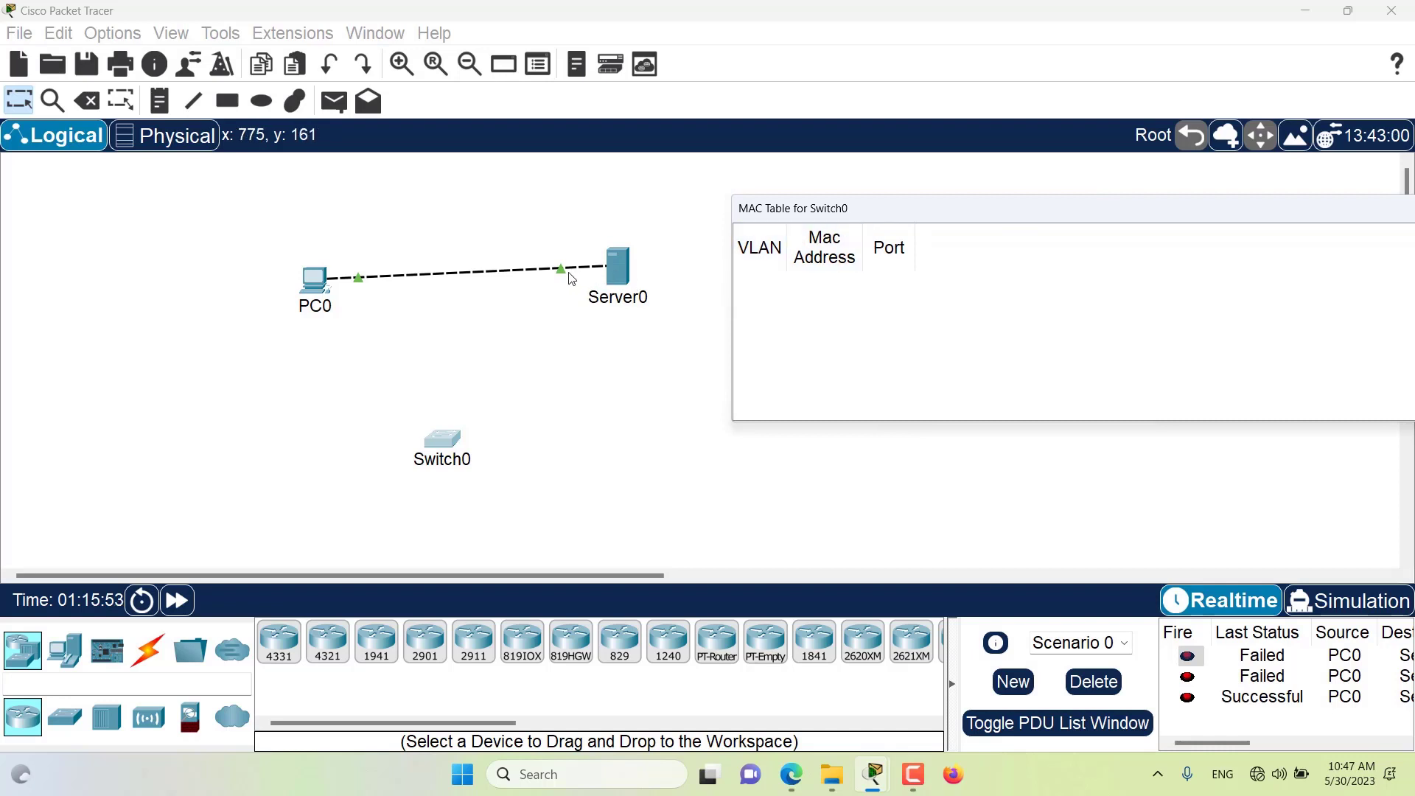
{"action": "left_click_drag", "start_coordinate": [558, 278], "coordinate": [497, 336]}
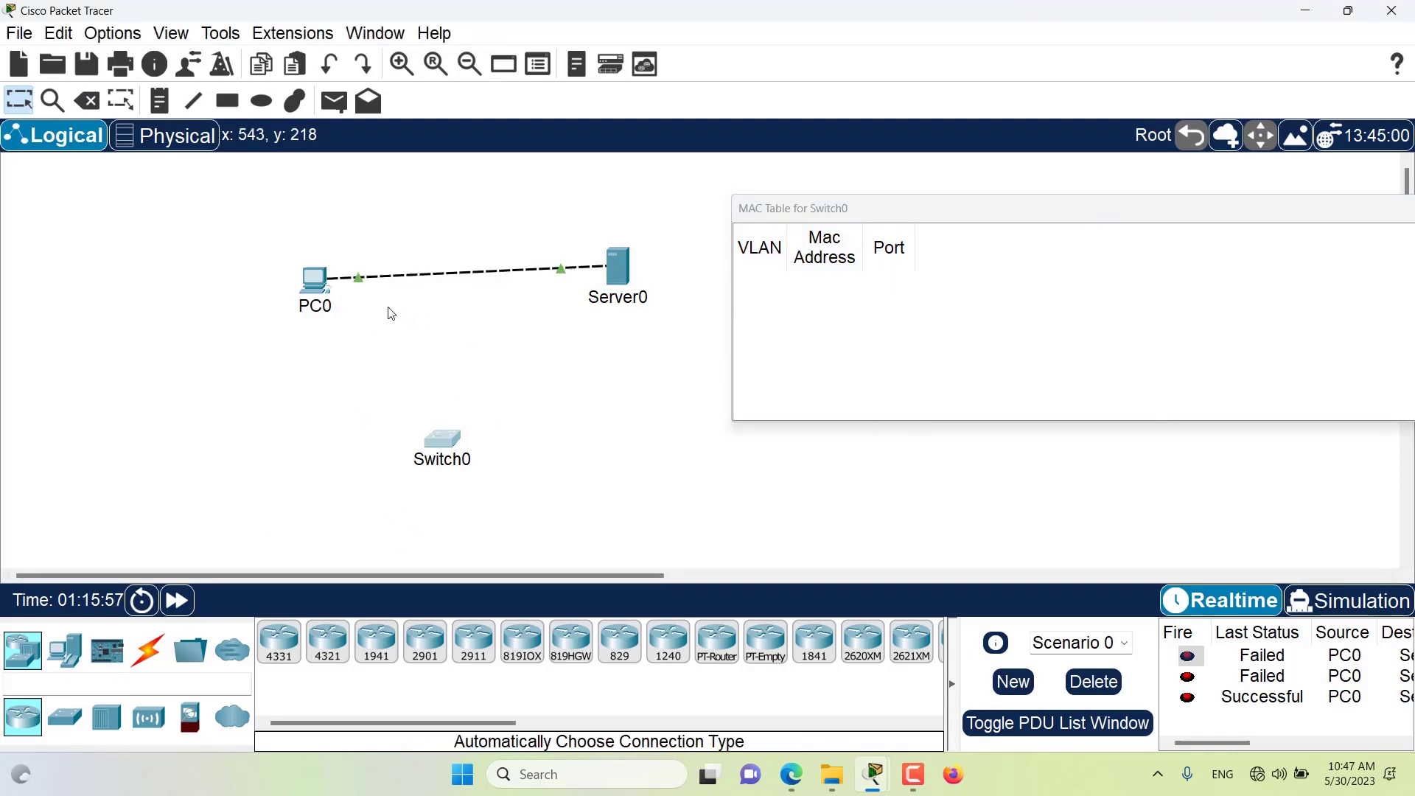
{"action": "left_click", "coordinate": [84, 103]}
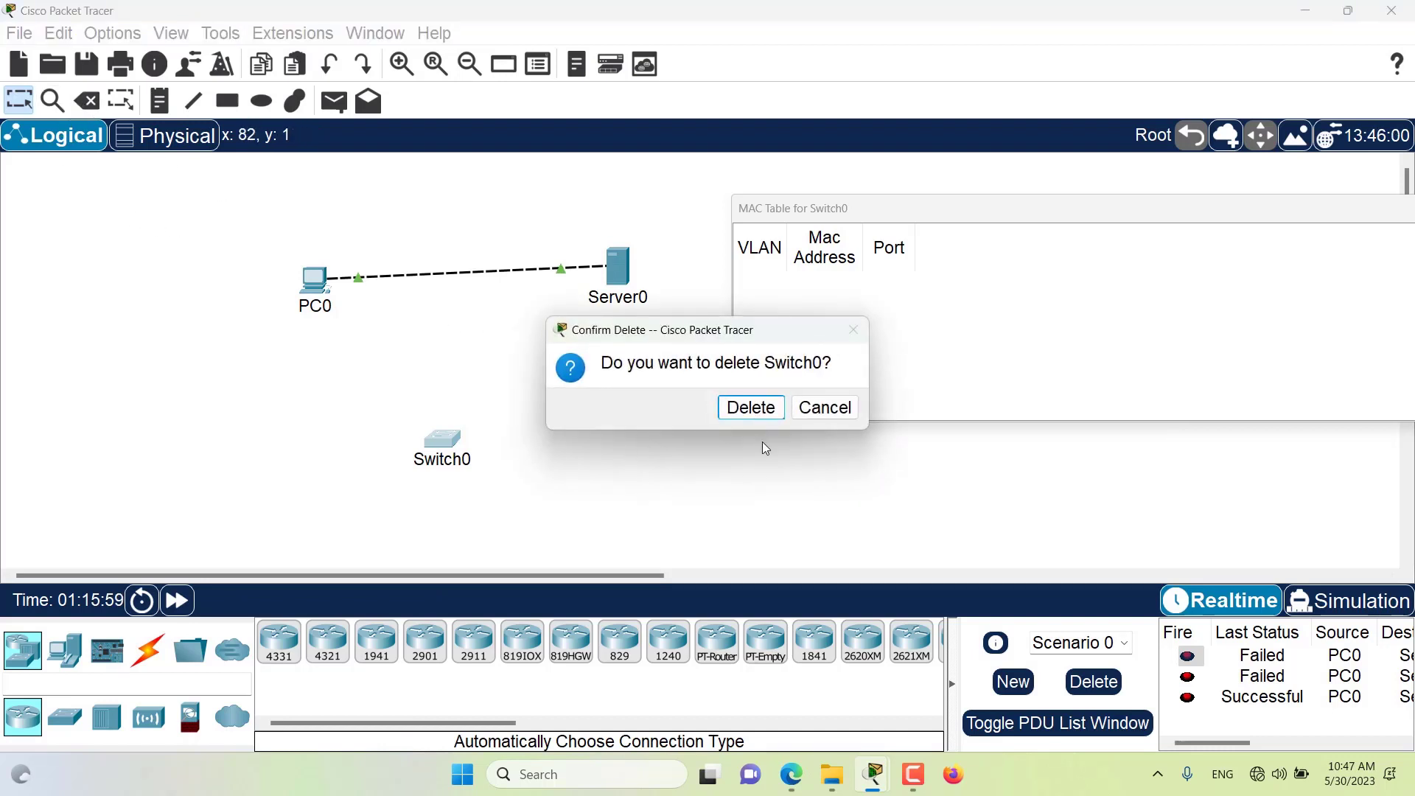
{"action": "left_click", "coordinate": [824, 408]}
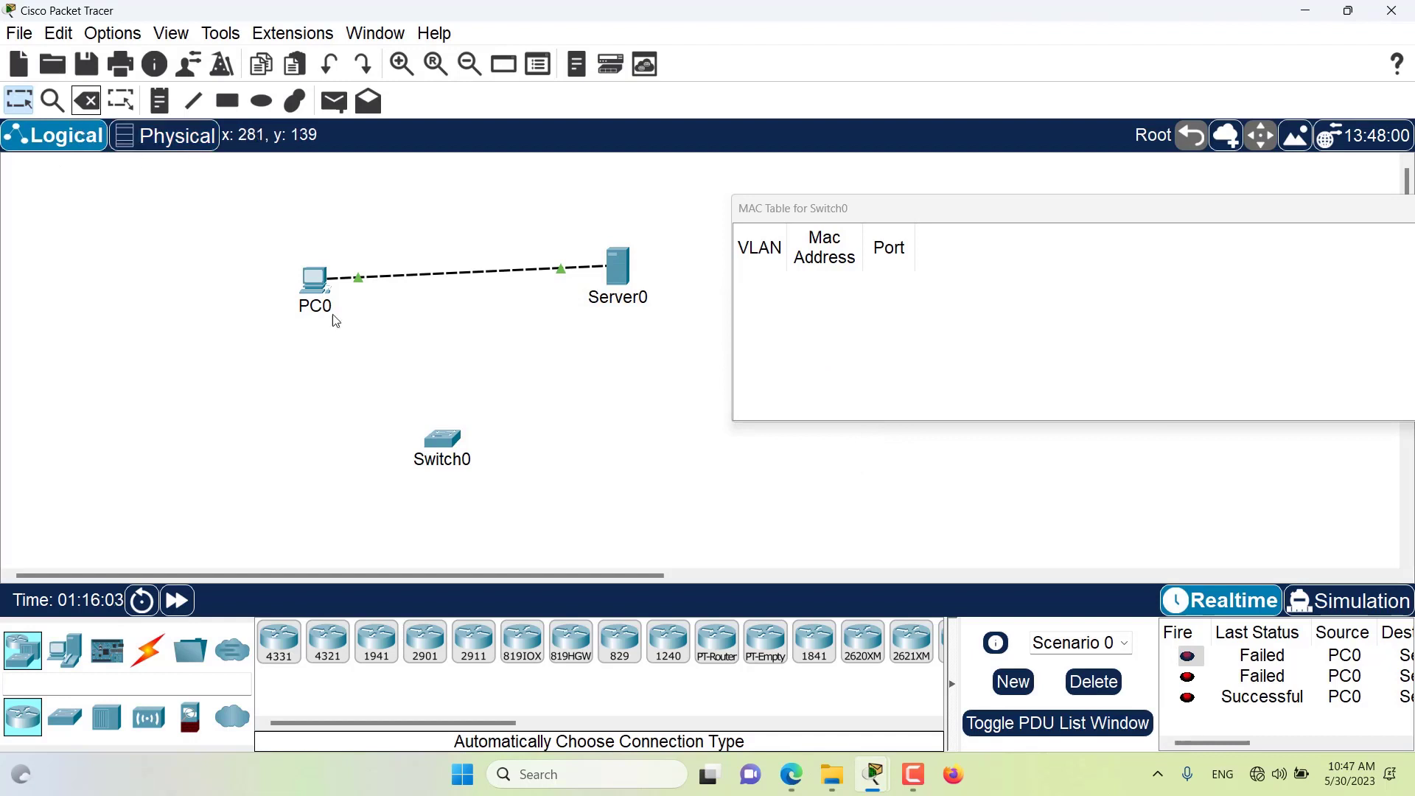
Step: Delete the cable between PC0 and Server0 and leave delete mode
{"action": "left_click", "coordinate": [86, 101]}
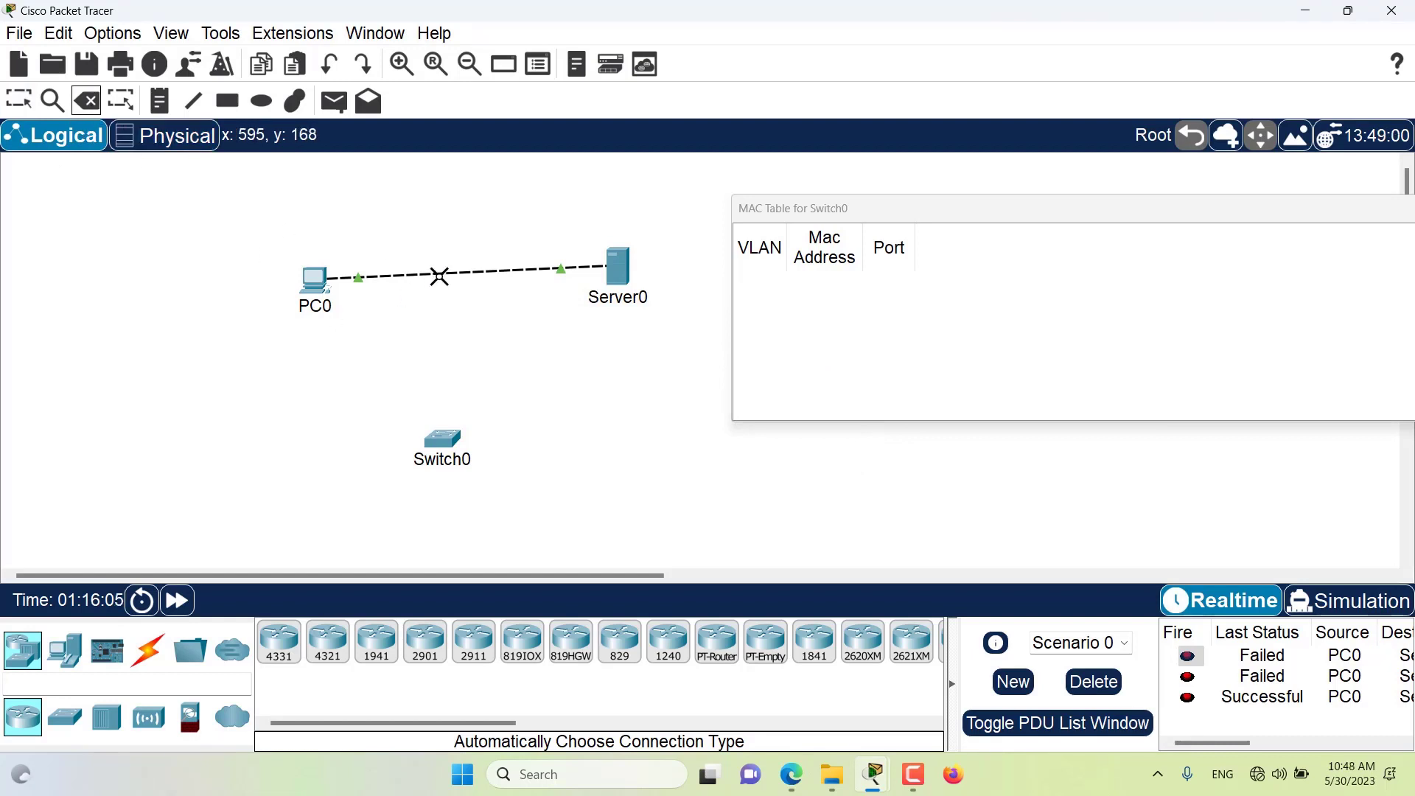
{"action": "left_click", "coordinate": [440, 275]}
{"action": "key", "text": "Escape"}
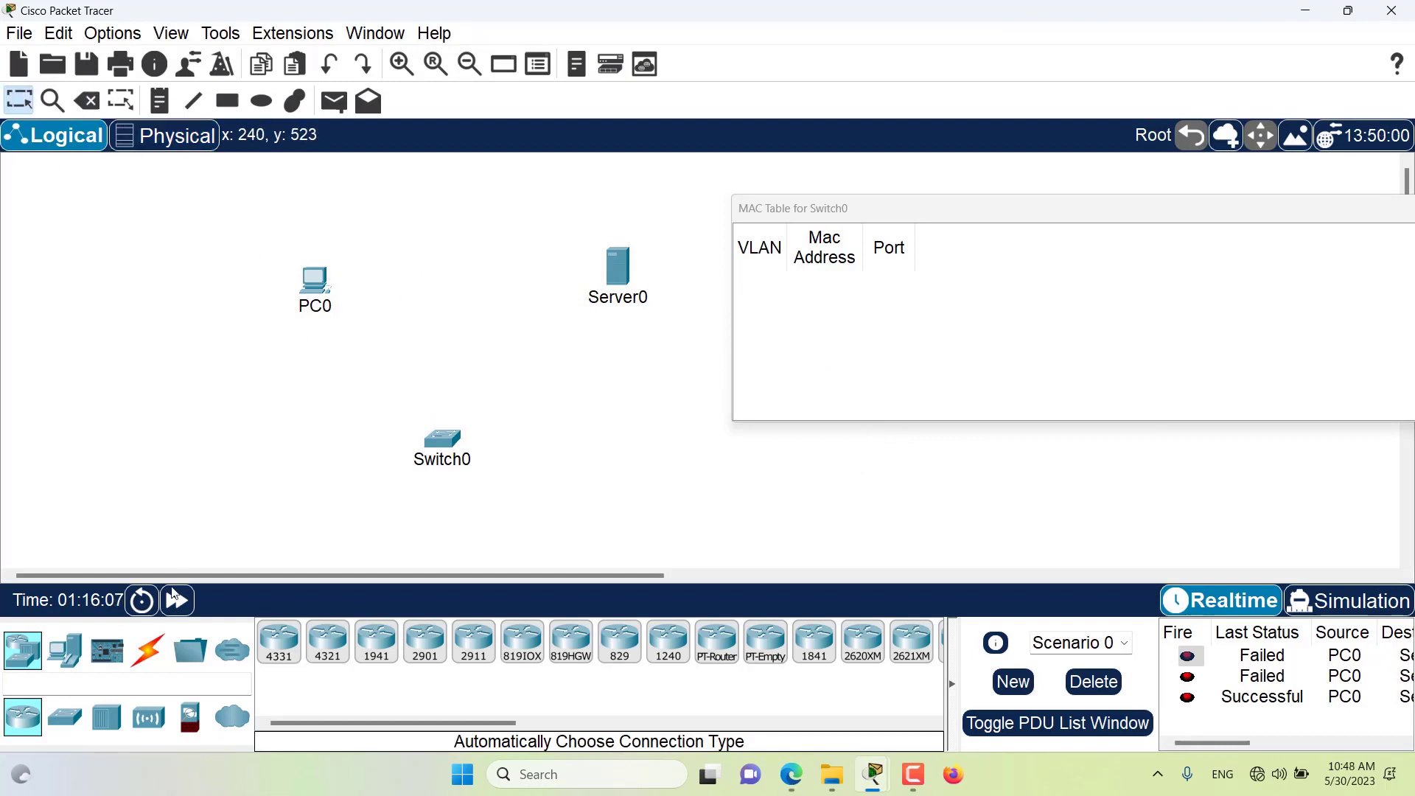
Step: Connect PC0 to Switch0 and Switch0 to Server0 using the automatically chosen connection type
{"action": "left_click", "coordinate": [150, 653]}
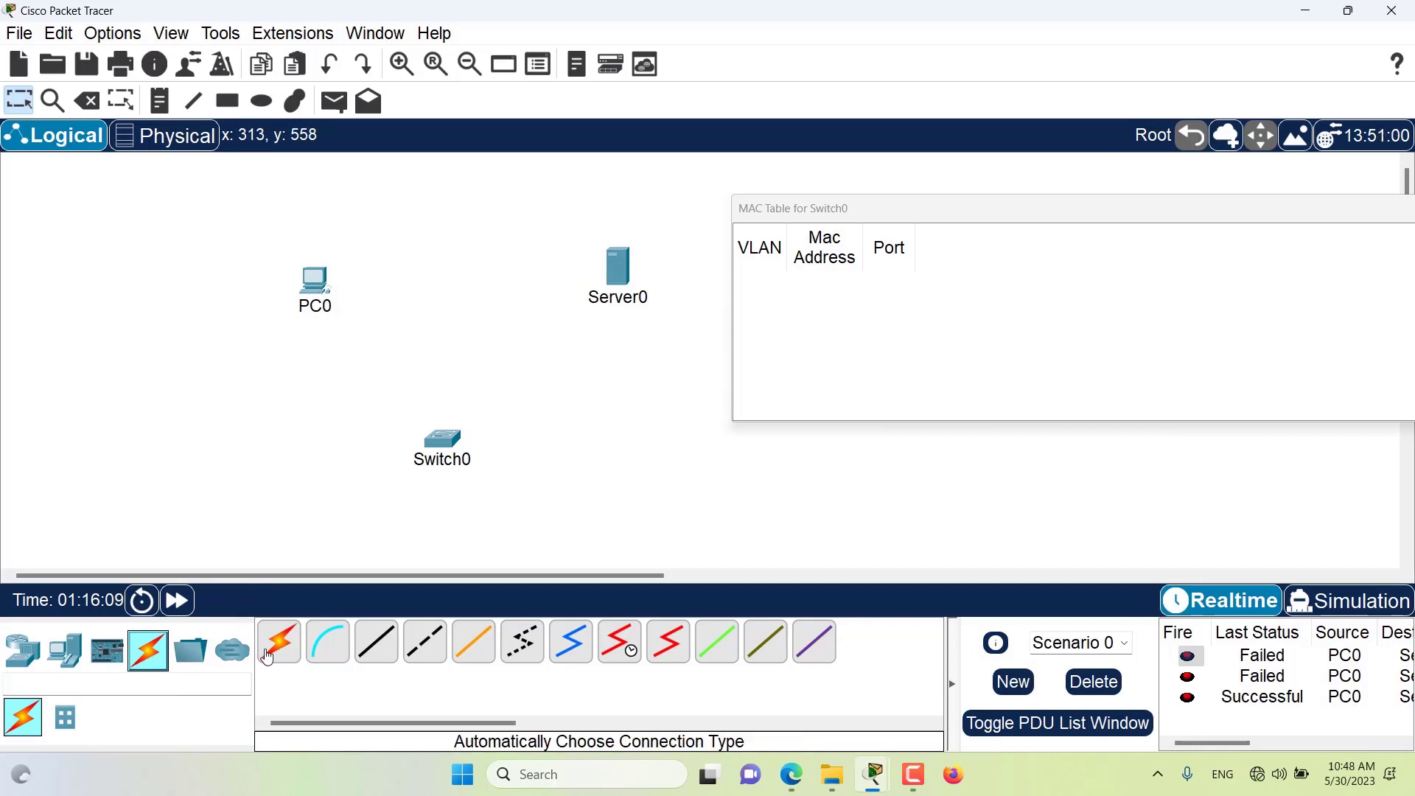
{"action": "left_click", "coordinate": [279, 641]}
{"action": "left_click", "coordinate": [317, 279]}
{"action": "left_click", "coordinate": [440, 440]}
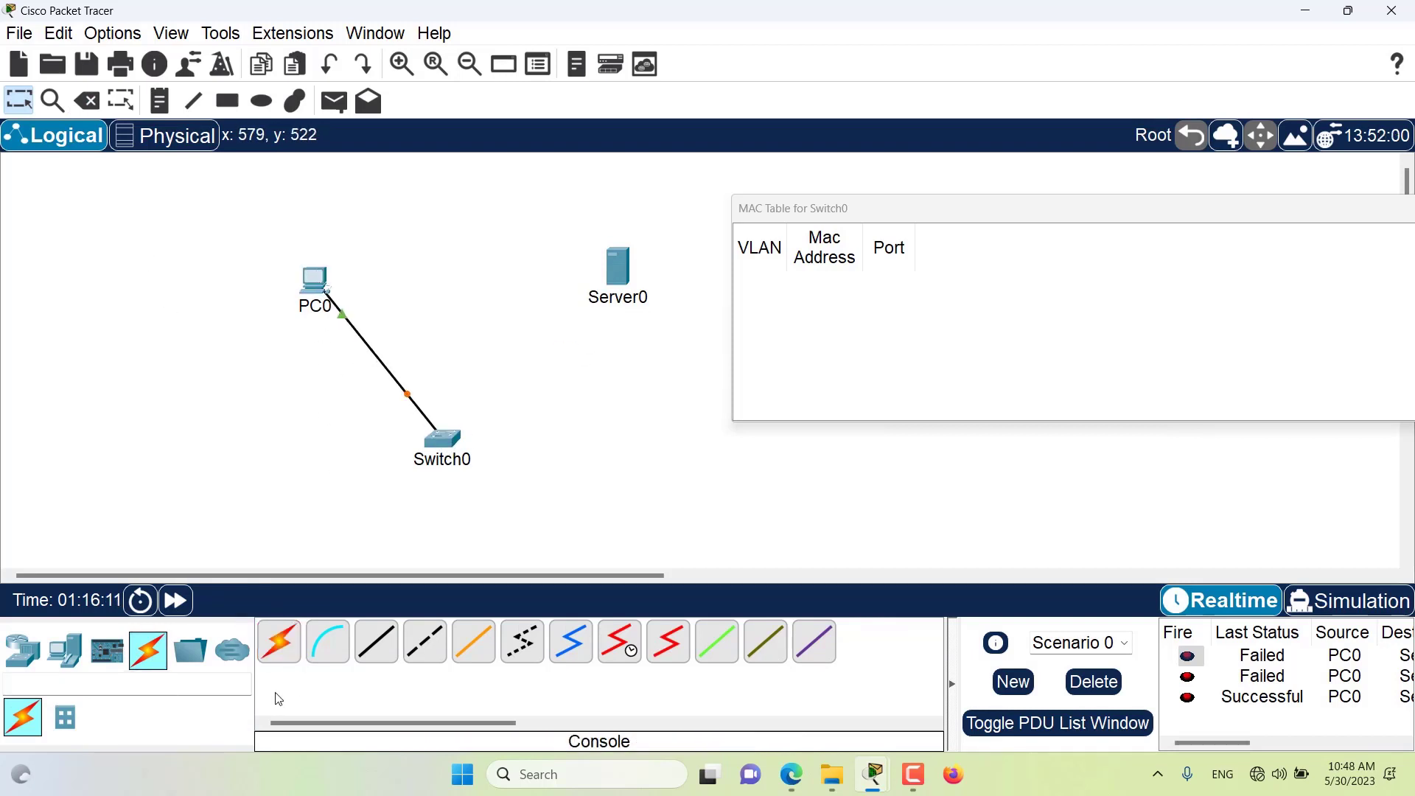
{"action": "left_click", "coordinate": [279, 641]}
{"action": "left_click", "coordinate": [442, 440]}
{"action": "left_click", "coordinate": [615, 271]}
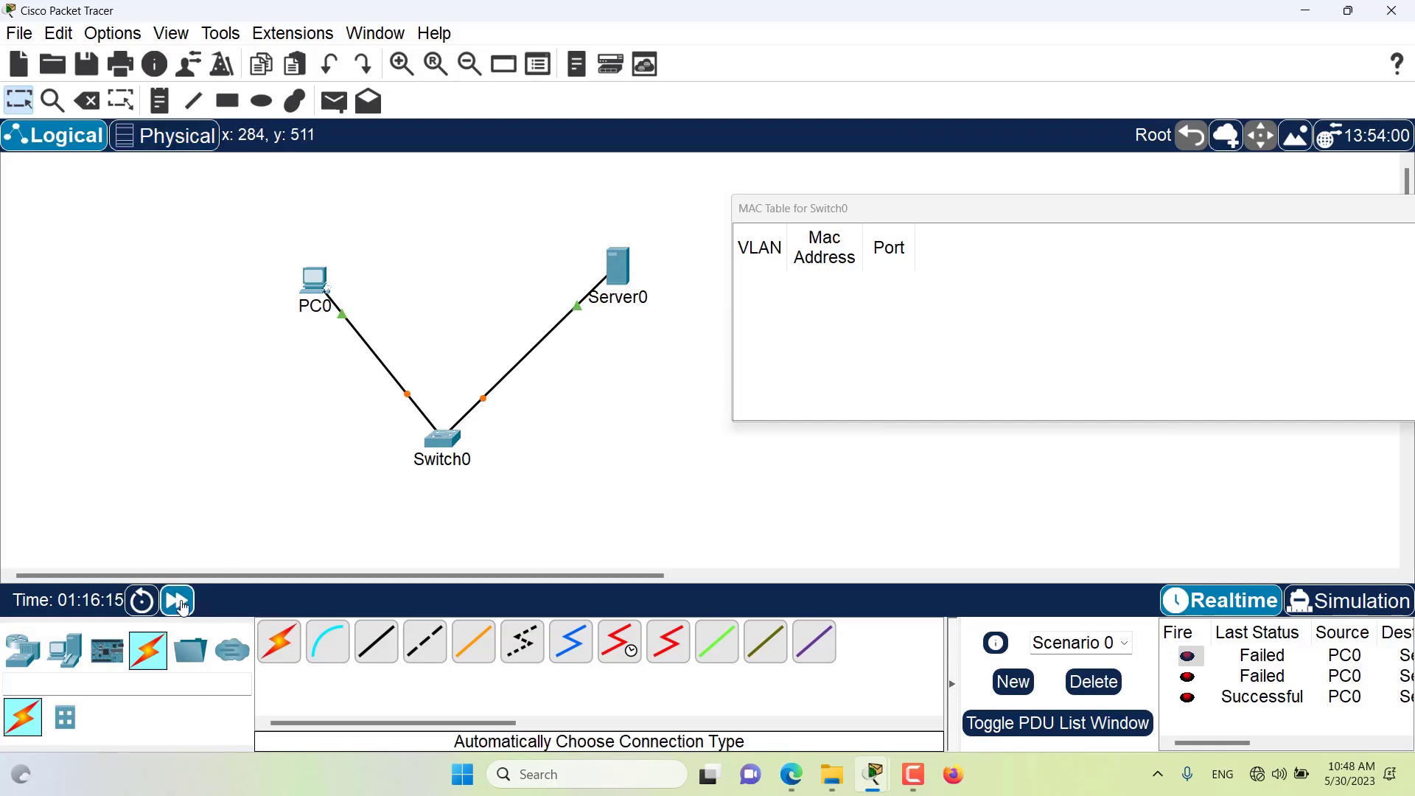
Step: Fast-forward the network time and send a simple PDU from PC0 to Server0 to populate Switch0's MAC table
{"action": "left_click", "coordinate": [177, 600]}
{"action": "left_click", "coordinate": [335, 101]}
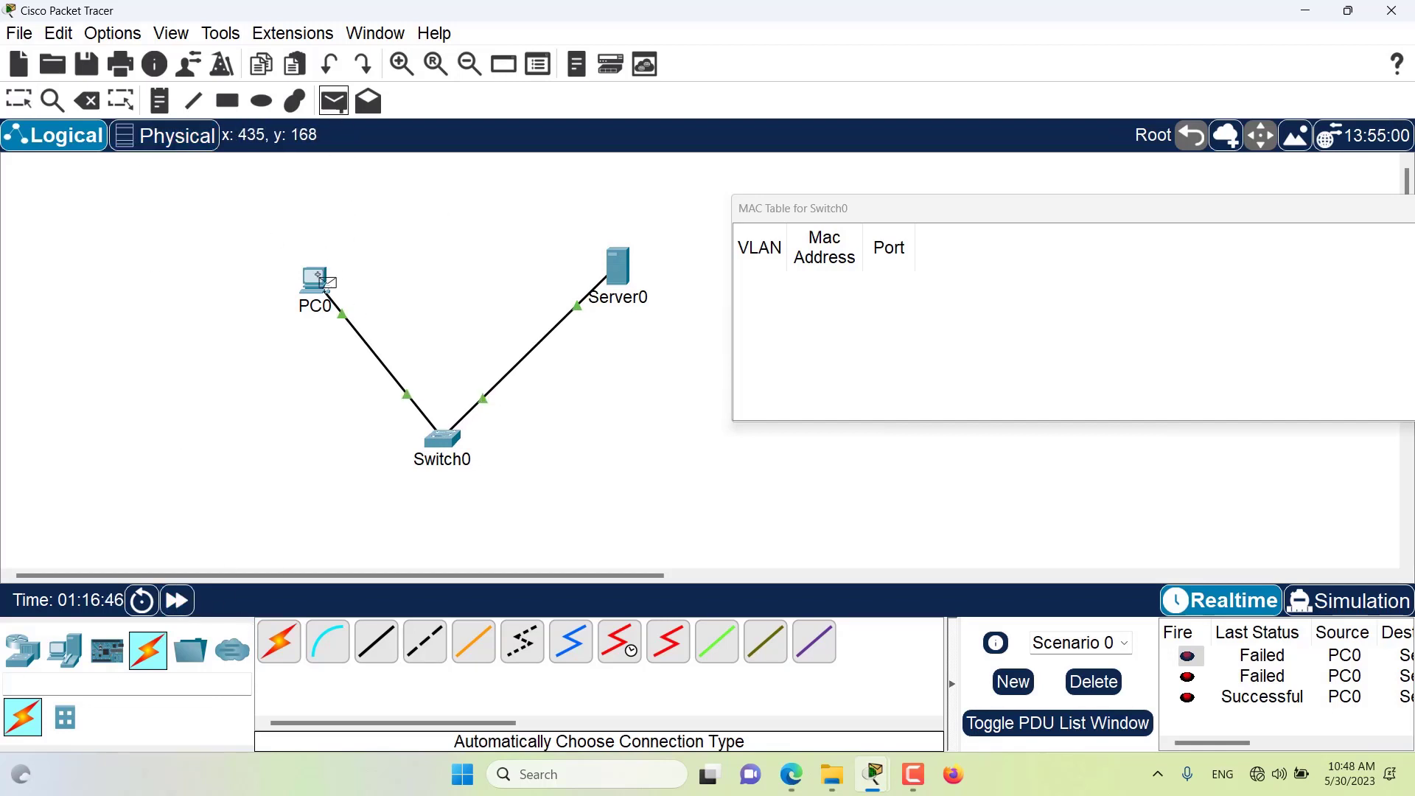
{"action": "left_click", "coordinate": [321, 281]}
{"action": "left_click", "coordinate": [619, 266]}
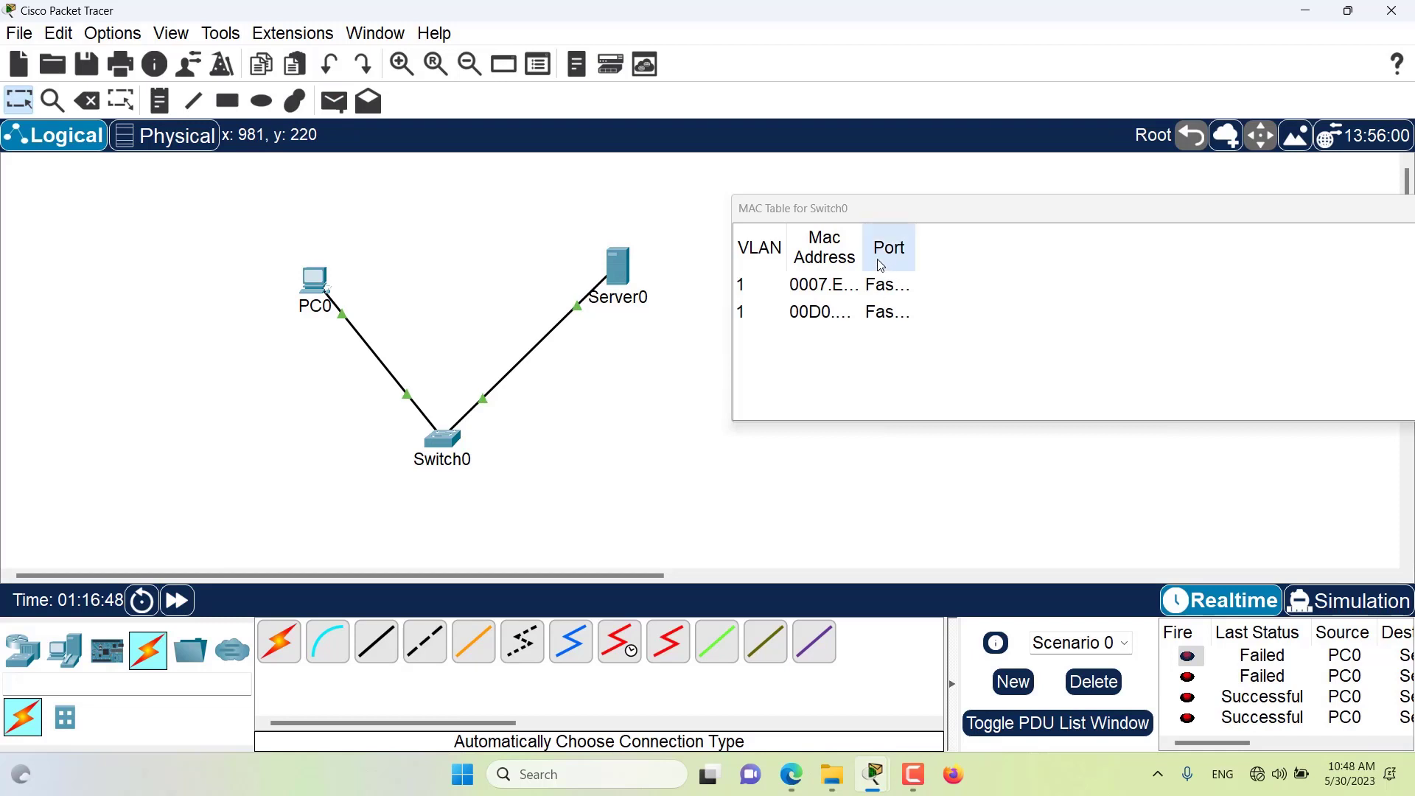
Step: Widen the Mac Address column in Switch0's MAC table to read the full addresses
{"action": "left_click_drag", "start_coordinate": [864, 249], "coordinate": [1148, 251]}
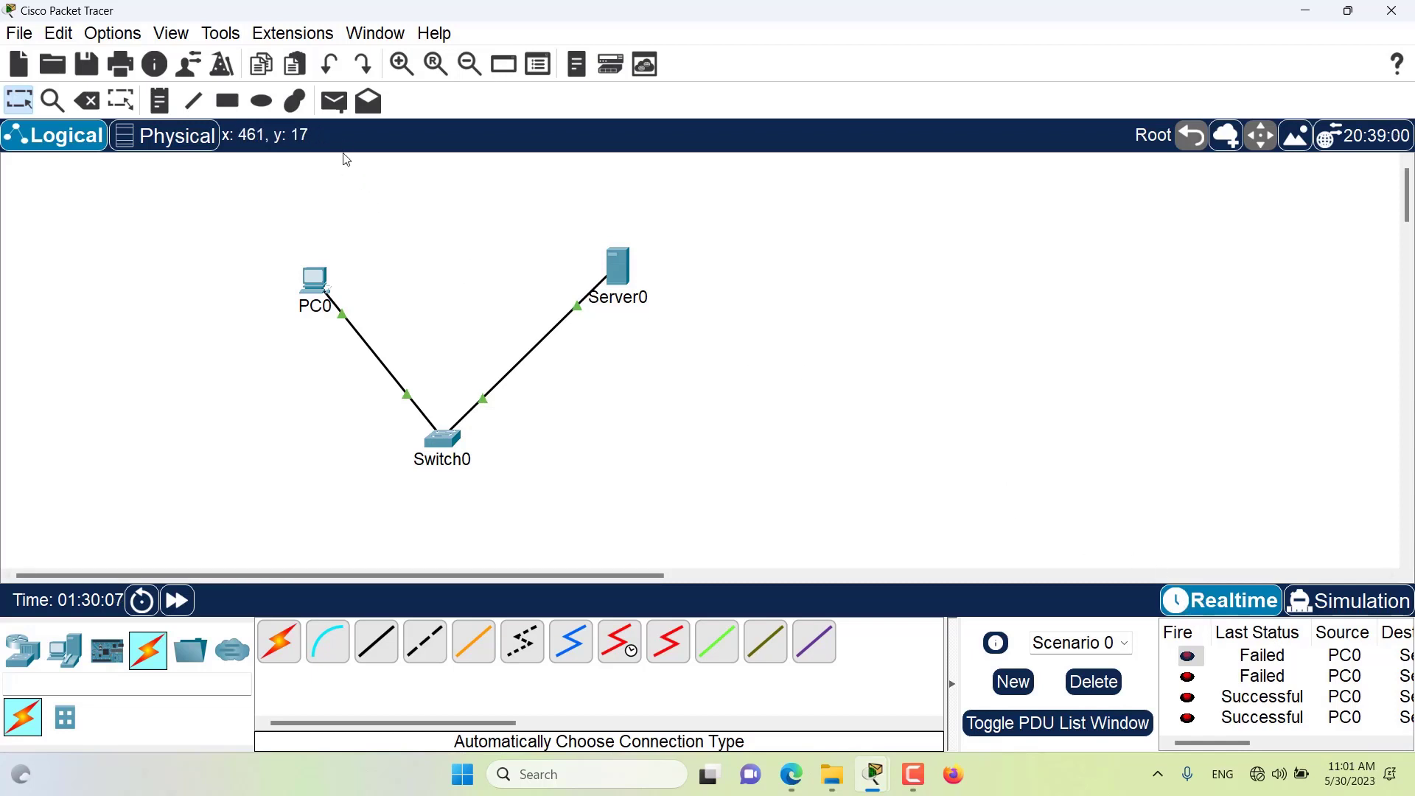
Step: Send a simple PDU from PC0 to Server0 through Switch0
{"action": "left_click", "coordinate": [334, 101]}
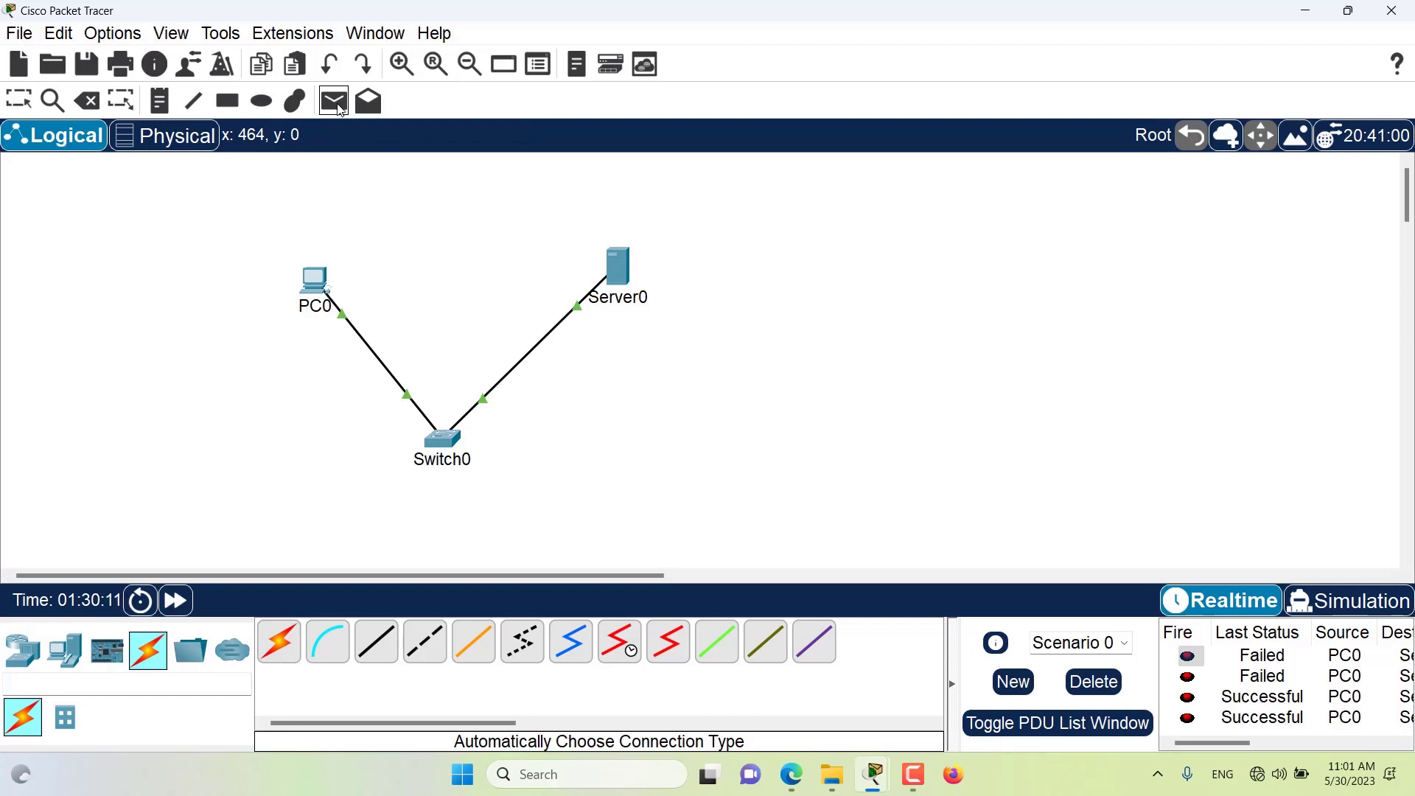
{"action": "left_click", "coordinate": [317, 287]}
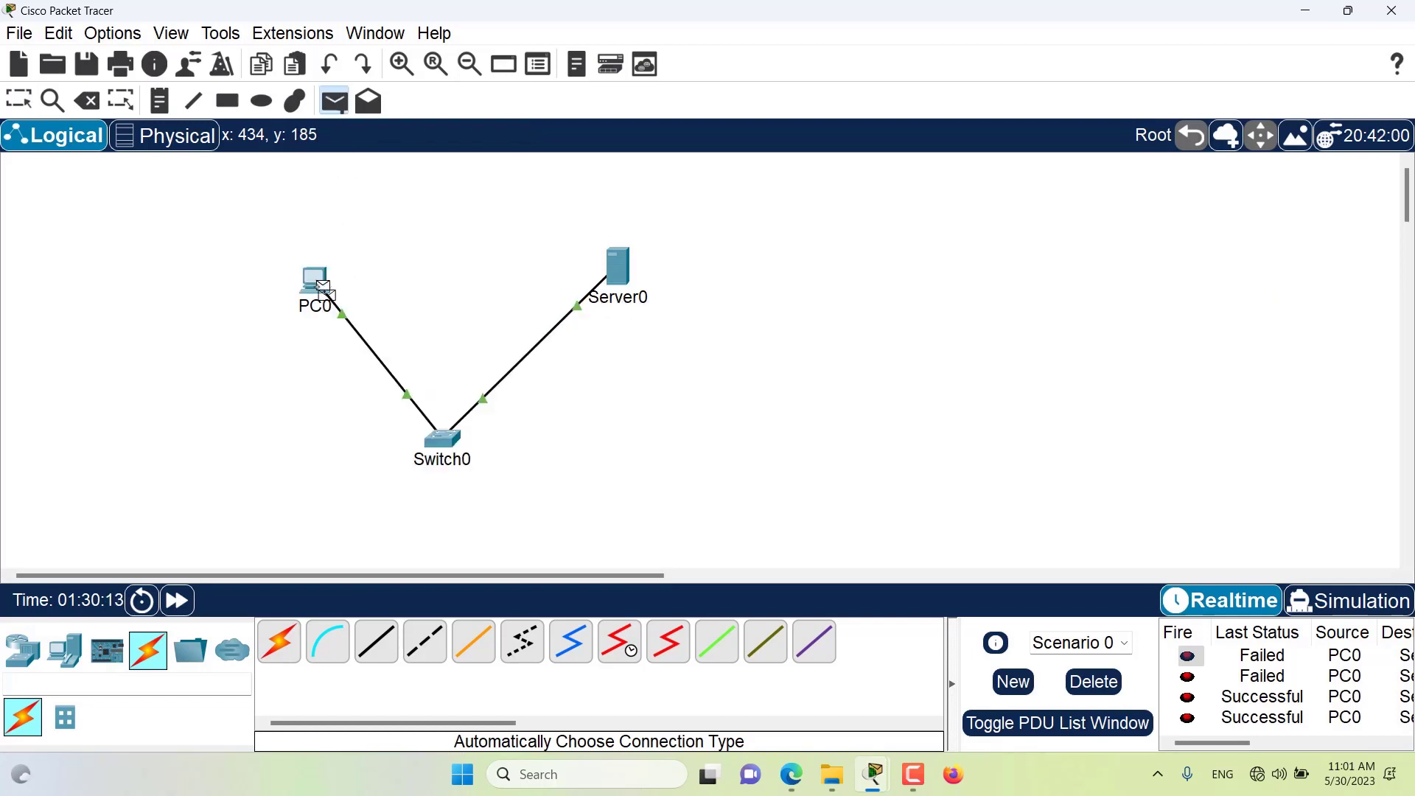
{"action": "left_click", "coordinate": [617, 259]}
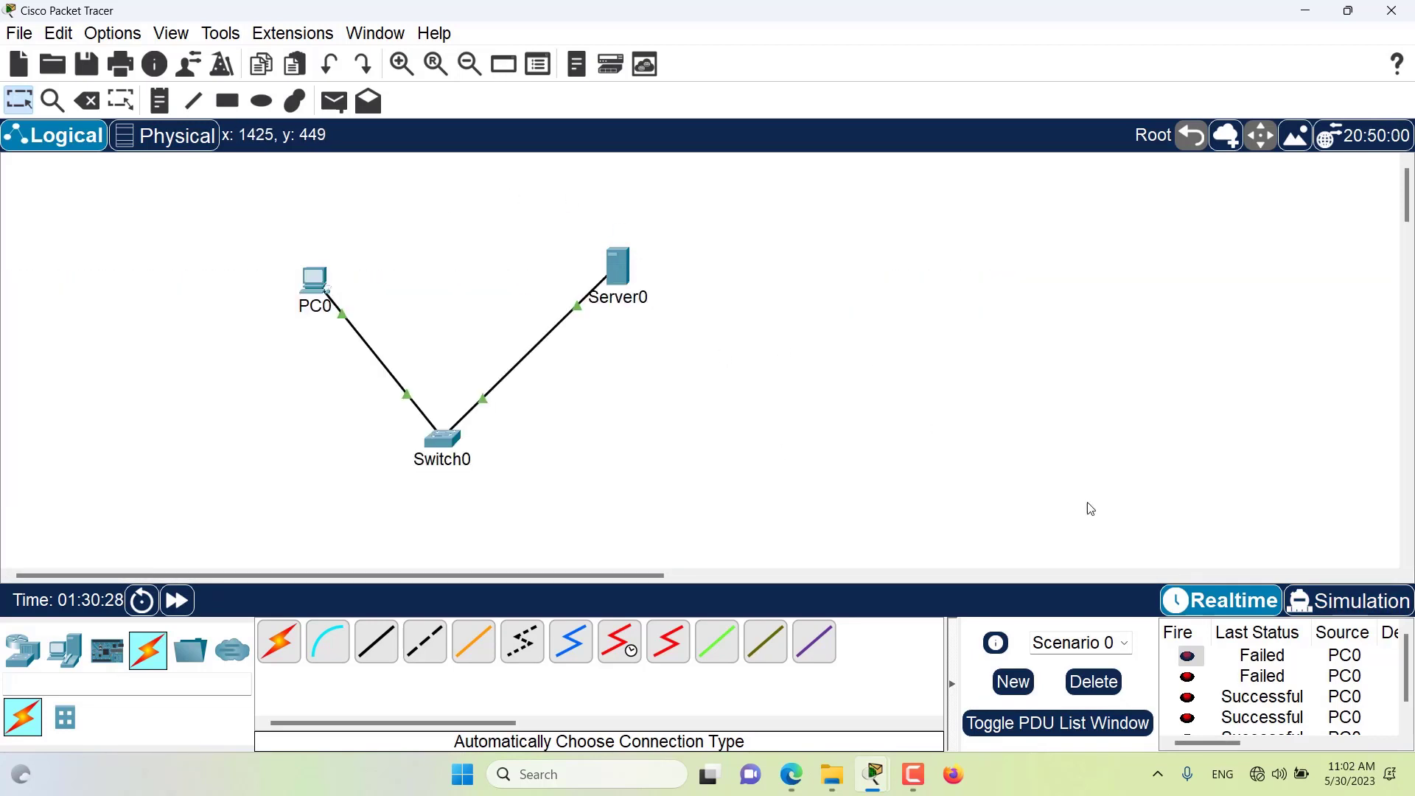
Step: Display the full PDU list, widen its Last Status column and reduce the list's height
{"action": "left_click", "coordinate": [1022, 722]}
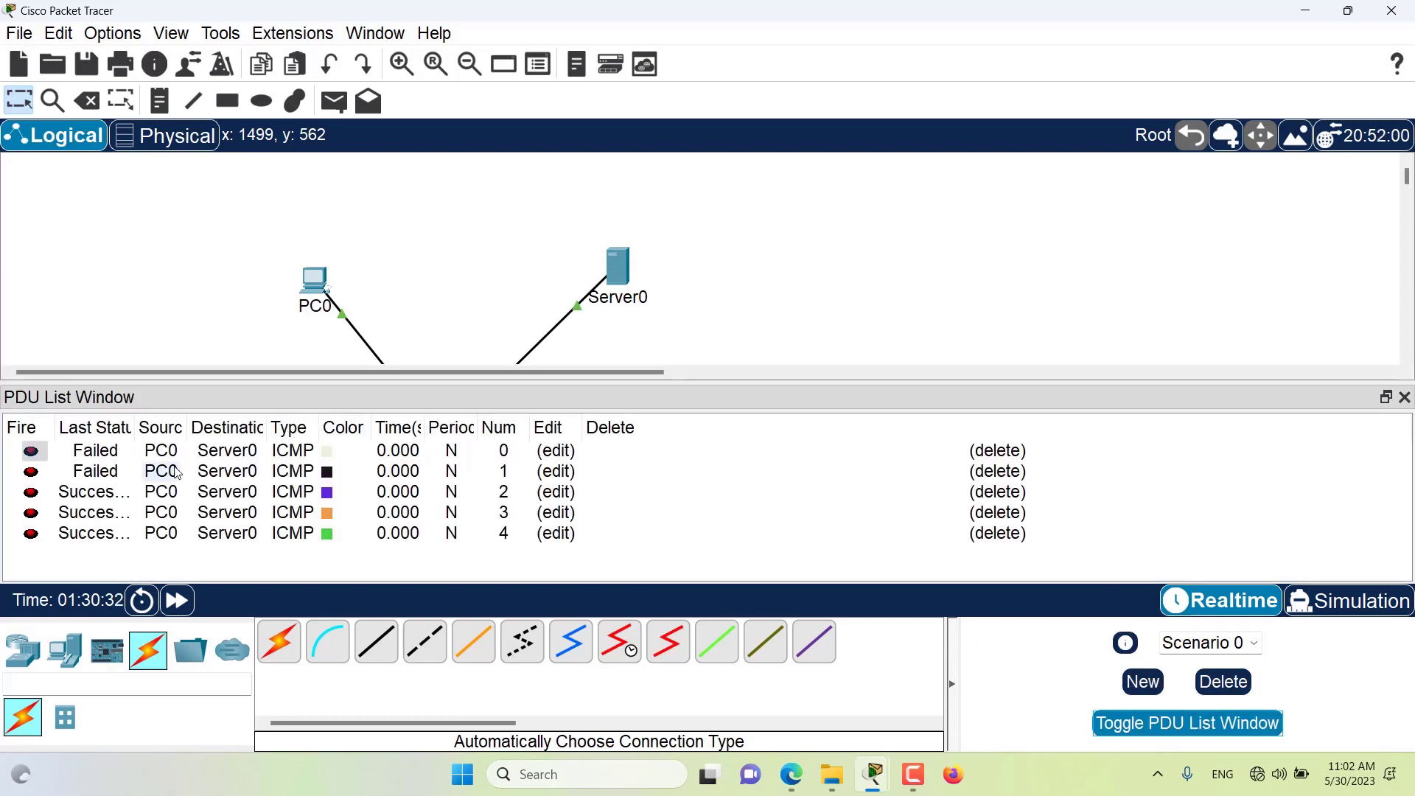
{"action": "left_click_drag", "start_coordinate": [134, 428], "coordinate": [264, 428]}
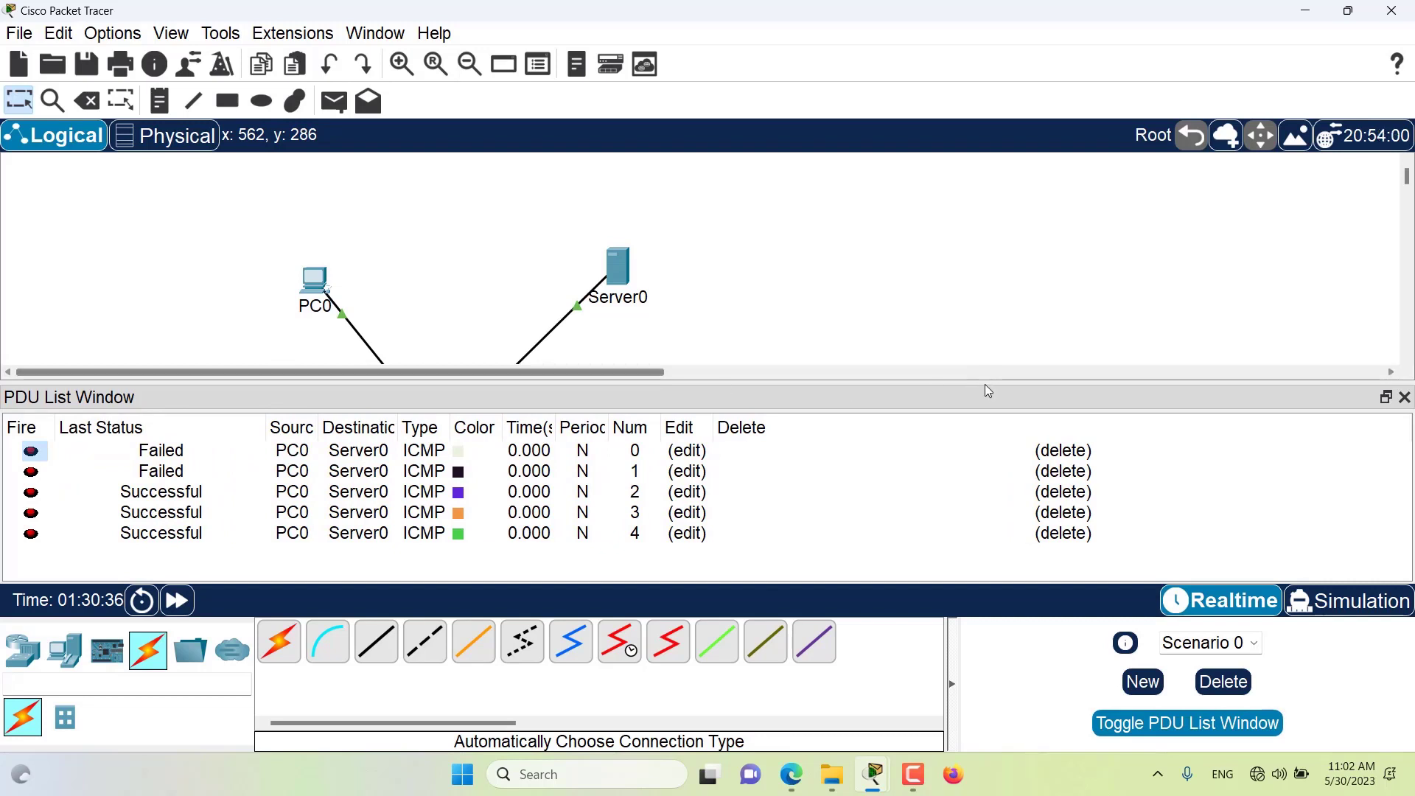
{"action": "left_click_drag", "start_coordinate": [984, 383], "coordinate": [968, 401]}
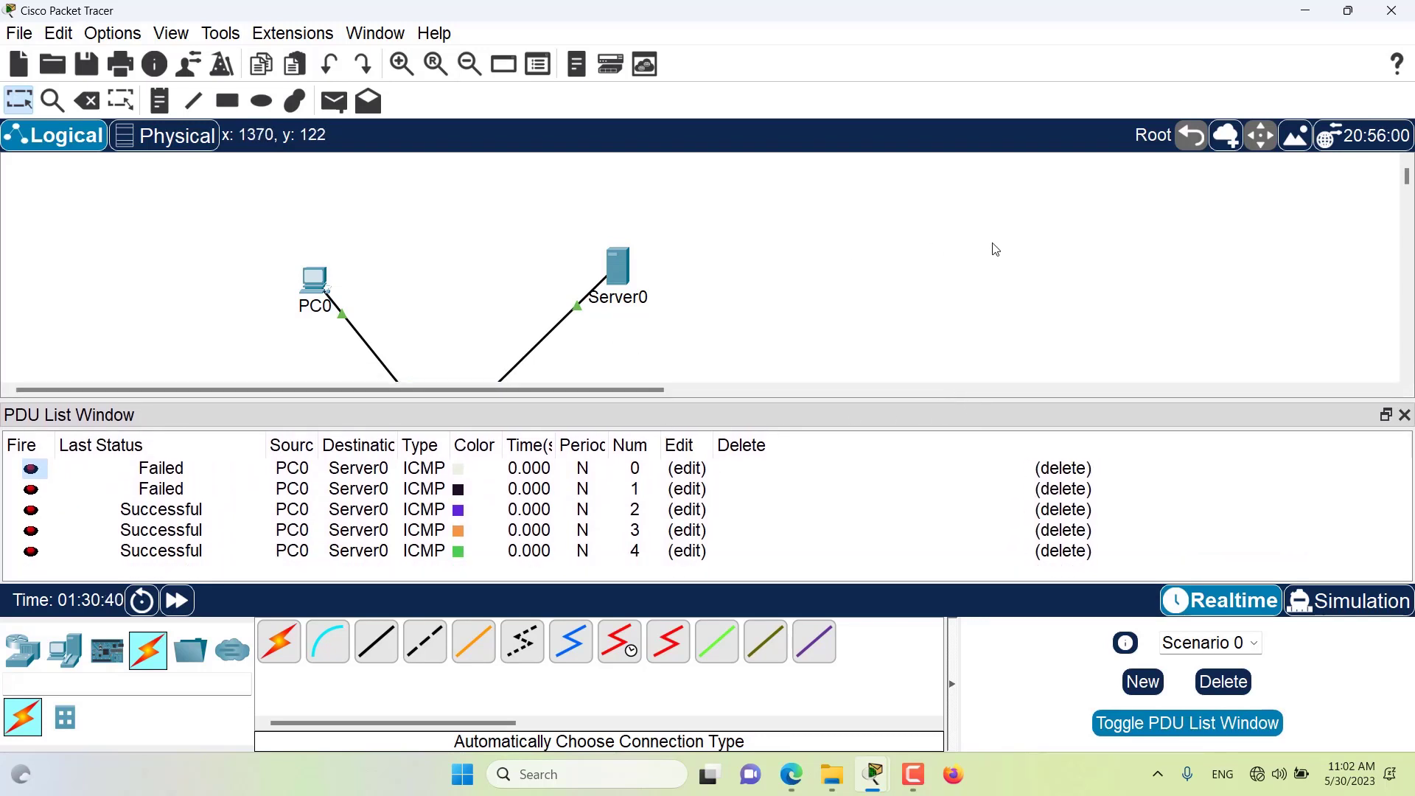
Step: Send another simple PDU from PC0 to Server0 while the full PDU list is open
{"action": "scroll", "coordinate": [988, 247], "scroll_direction": "down", "scroll_amount": 1}
{"action": "left_click", "coordinate": [334, 101]}
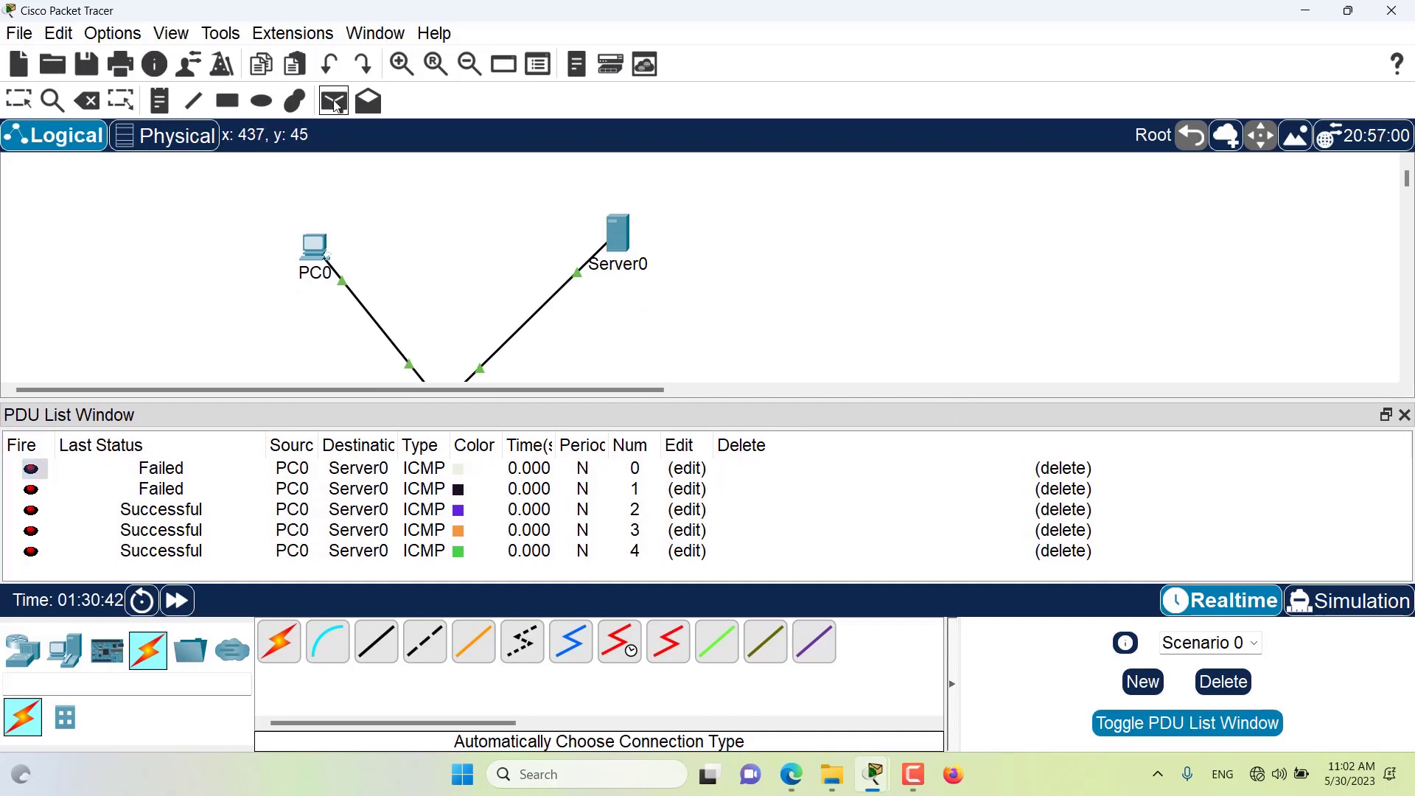
{"action": "left_click", "coordinate": [315, 249]}
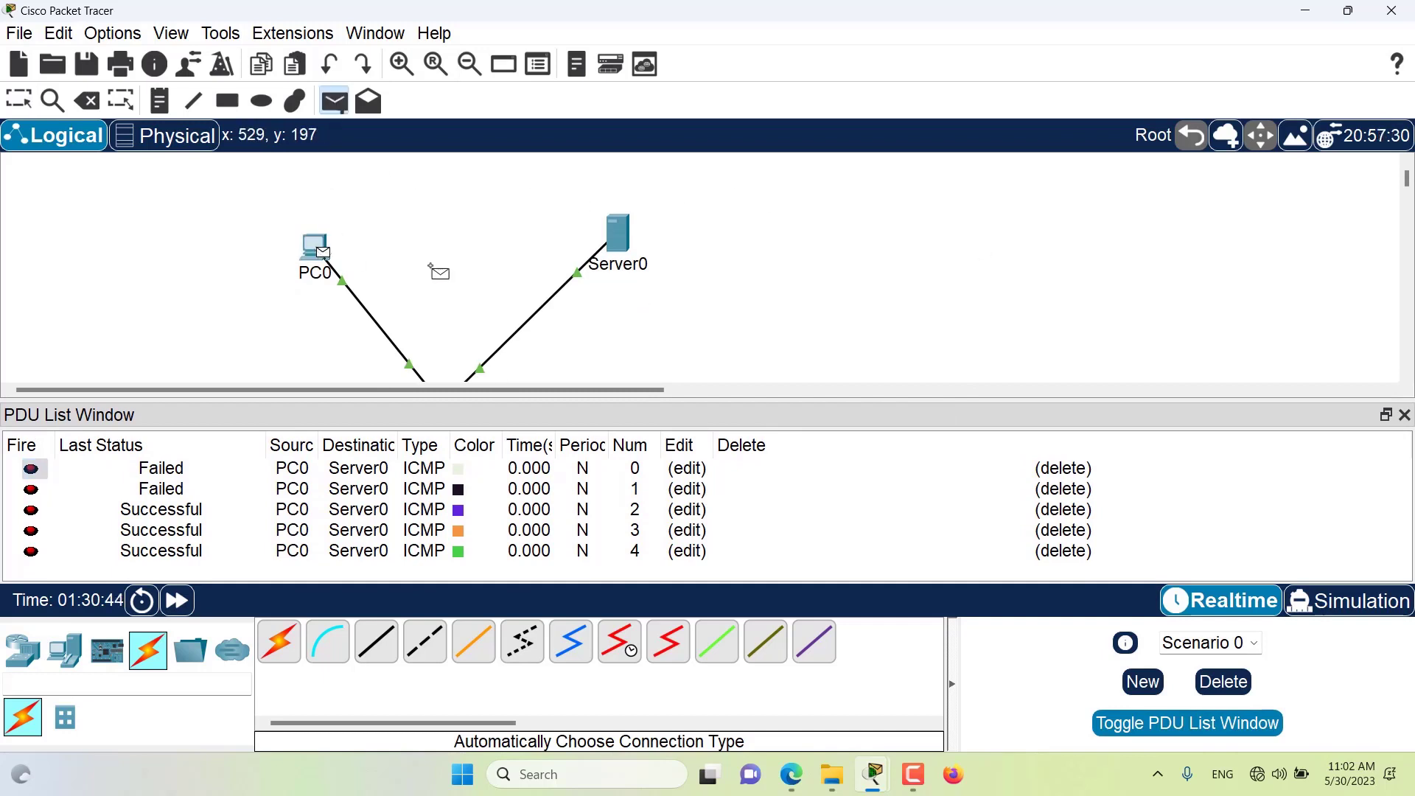
{"action": "left_click", "coordinate": [619, 237]}
{"action": "scroll", "coordinate": [614, 358], "scroll_direction": "down", "scroll_amount": 1}
{"action": "key", "text": "Delete"}
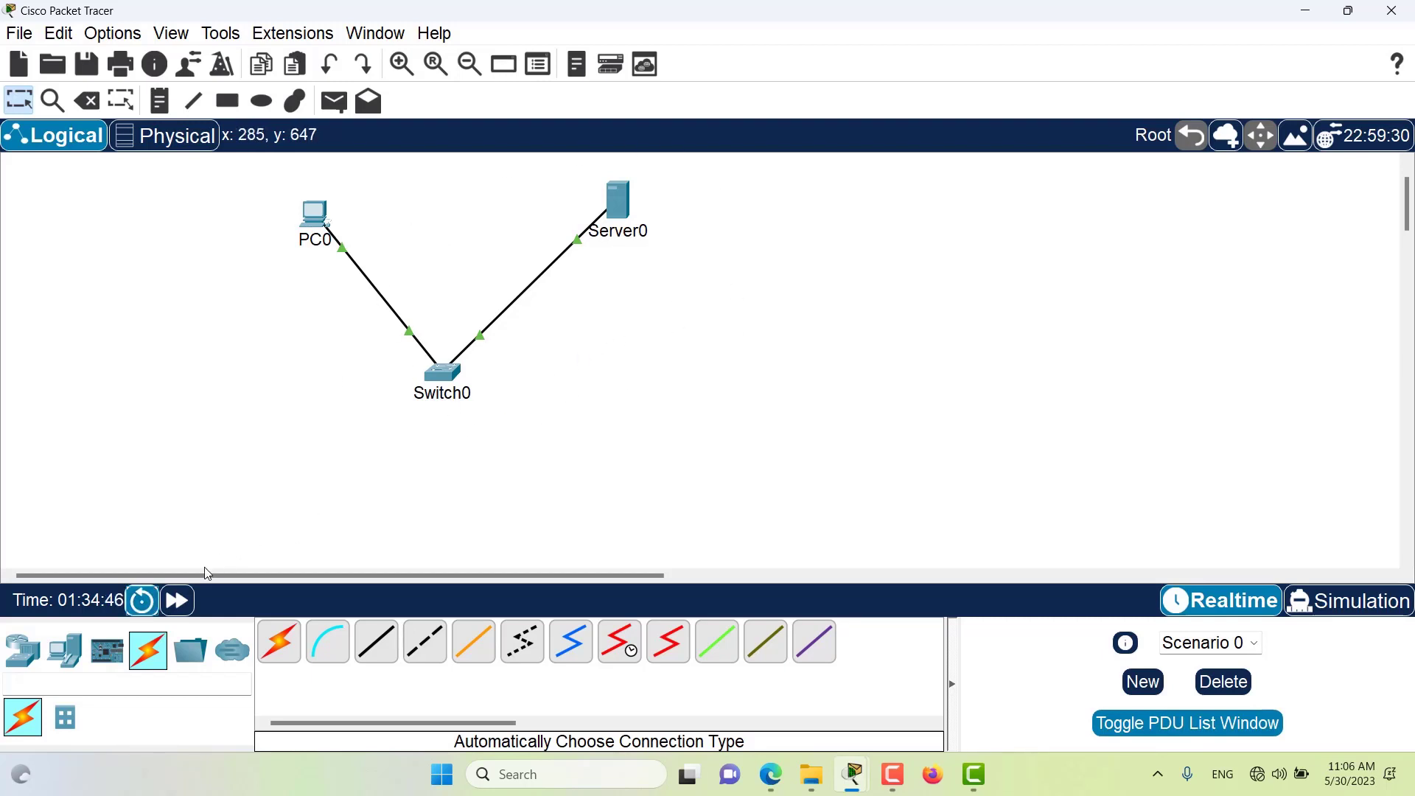
{"action": "left_click", "coordinate": [143, 602]}
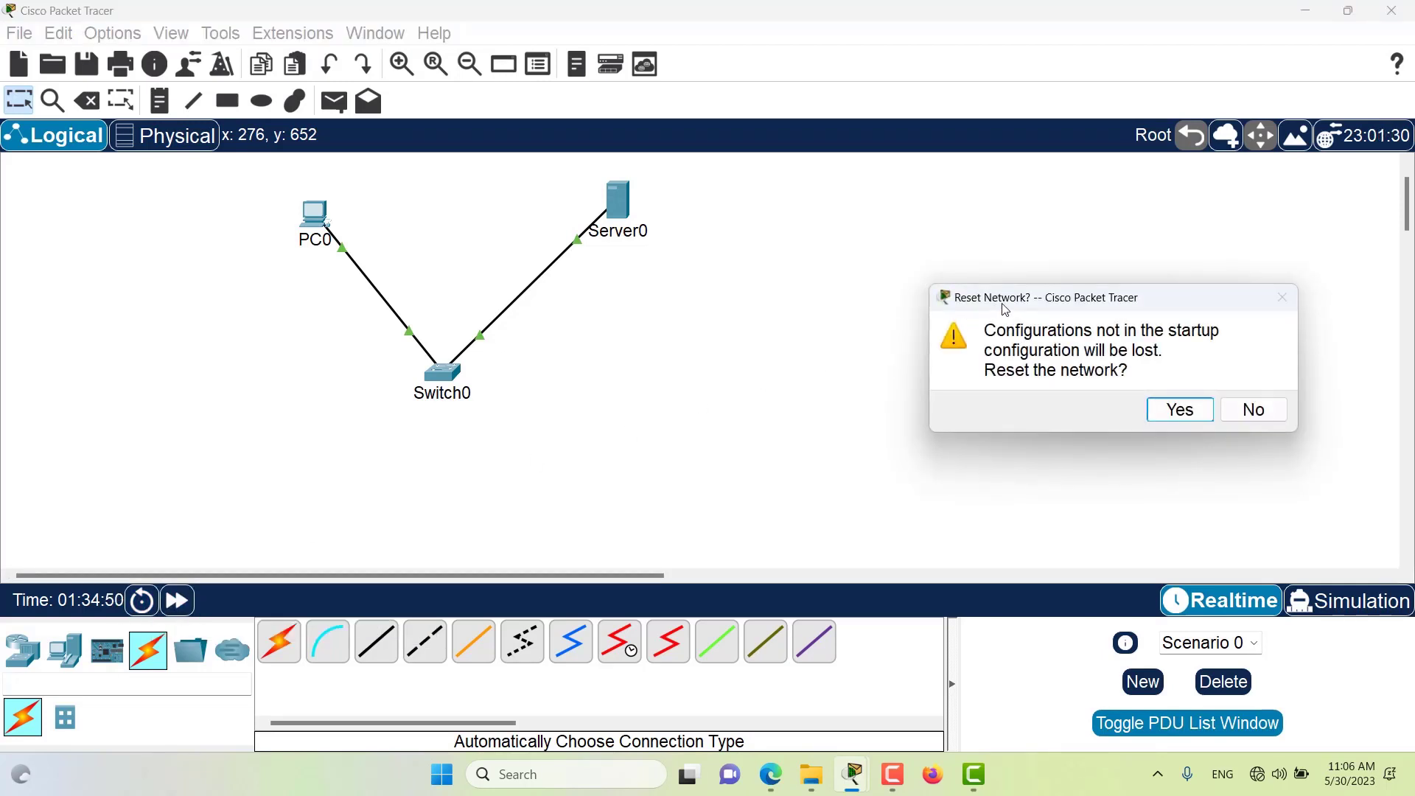
{"action": "left_click_drag", "start_coordinate": [1005, 309], "coordinate": [954, 245]}
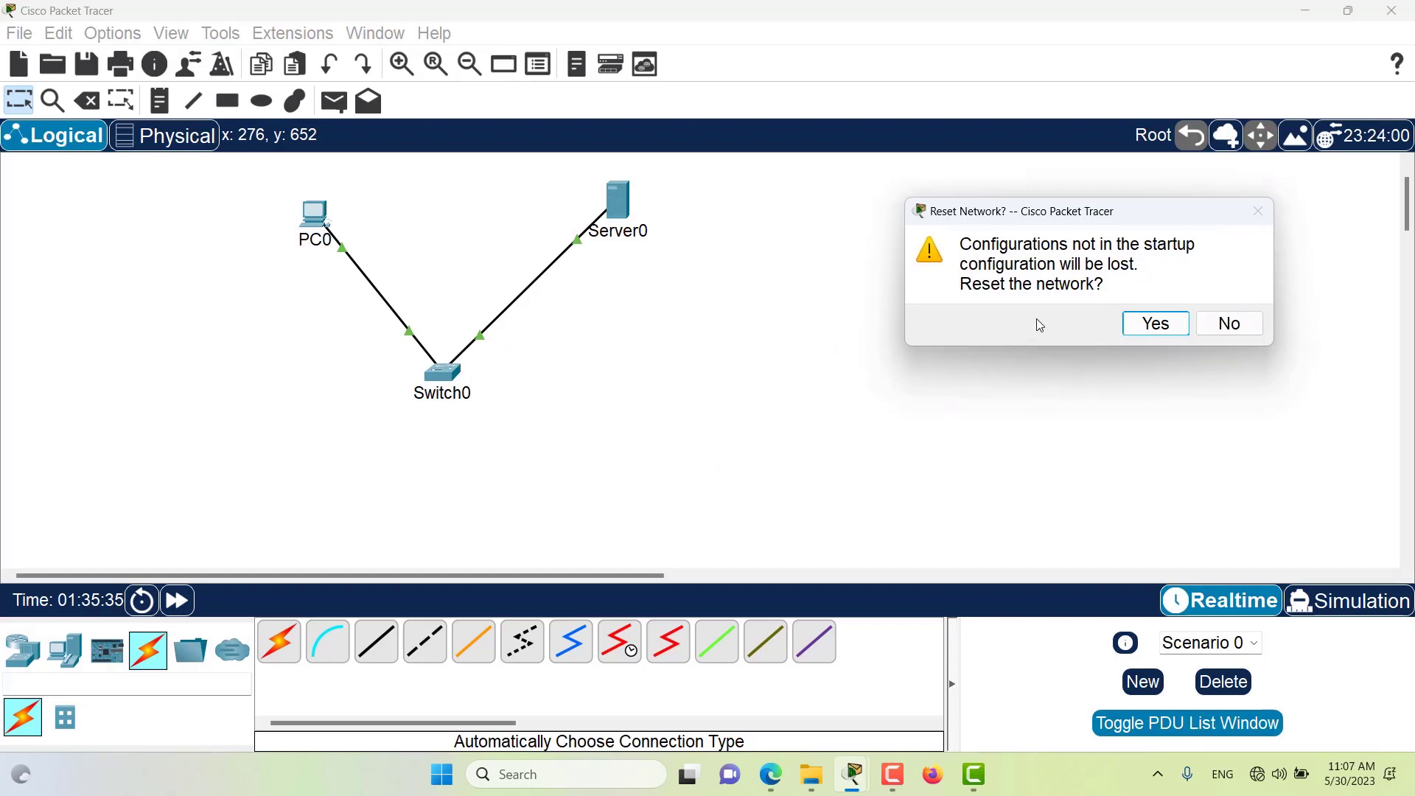
{"action": "left_click", "coordinate": [1228, 322]}
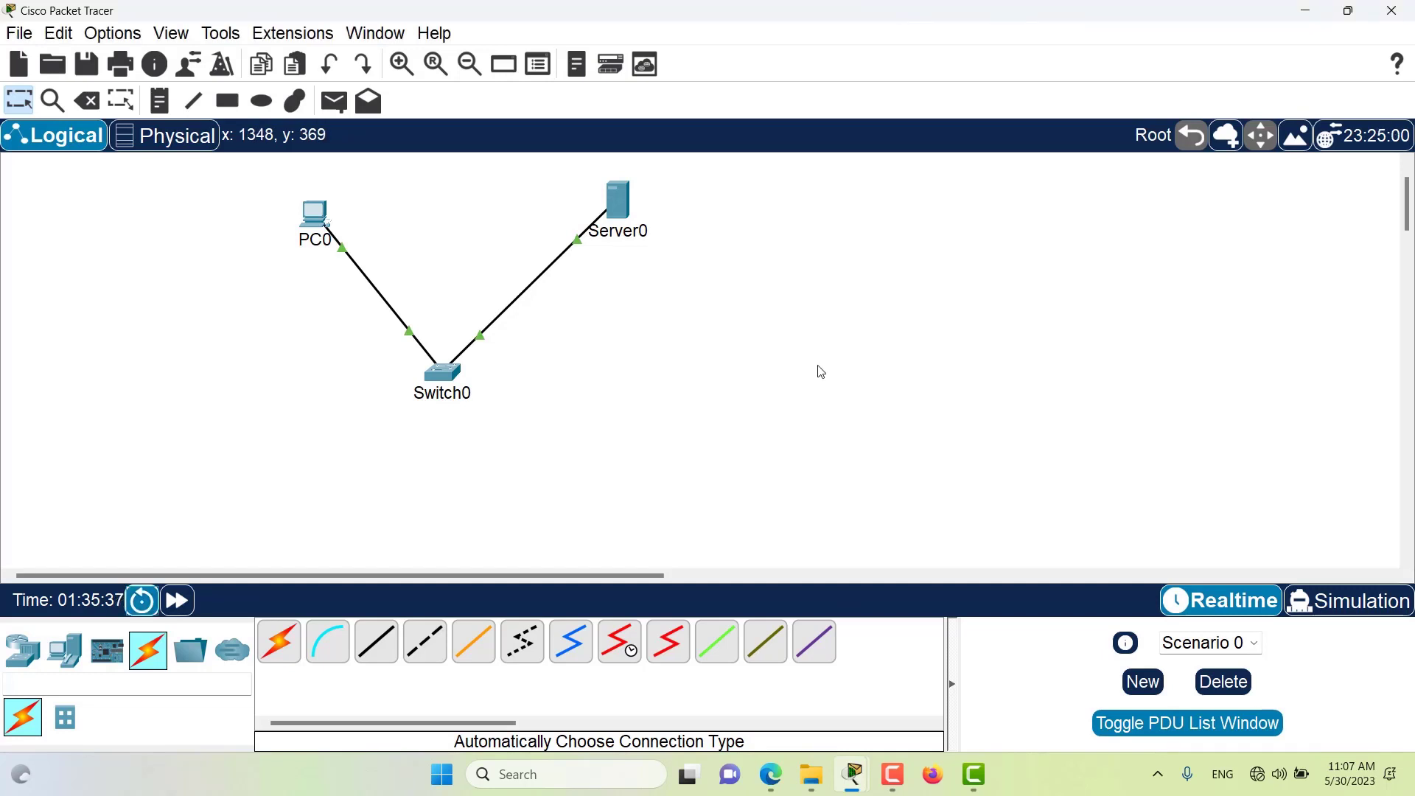
Step: Inspect Switch0's MAC table and move its window clear of the devices
{"action": "left_click", "coordinate": [52, 101]}
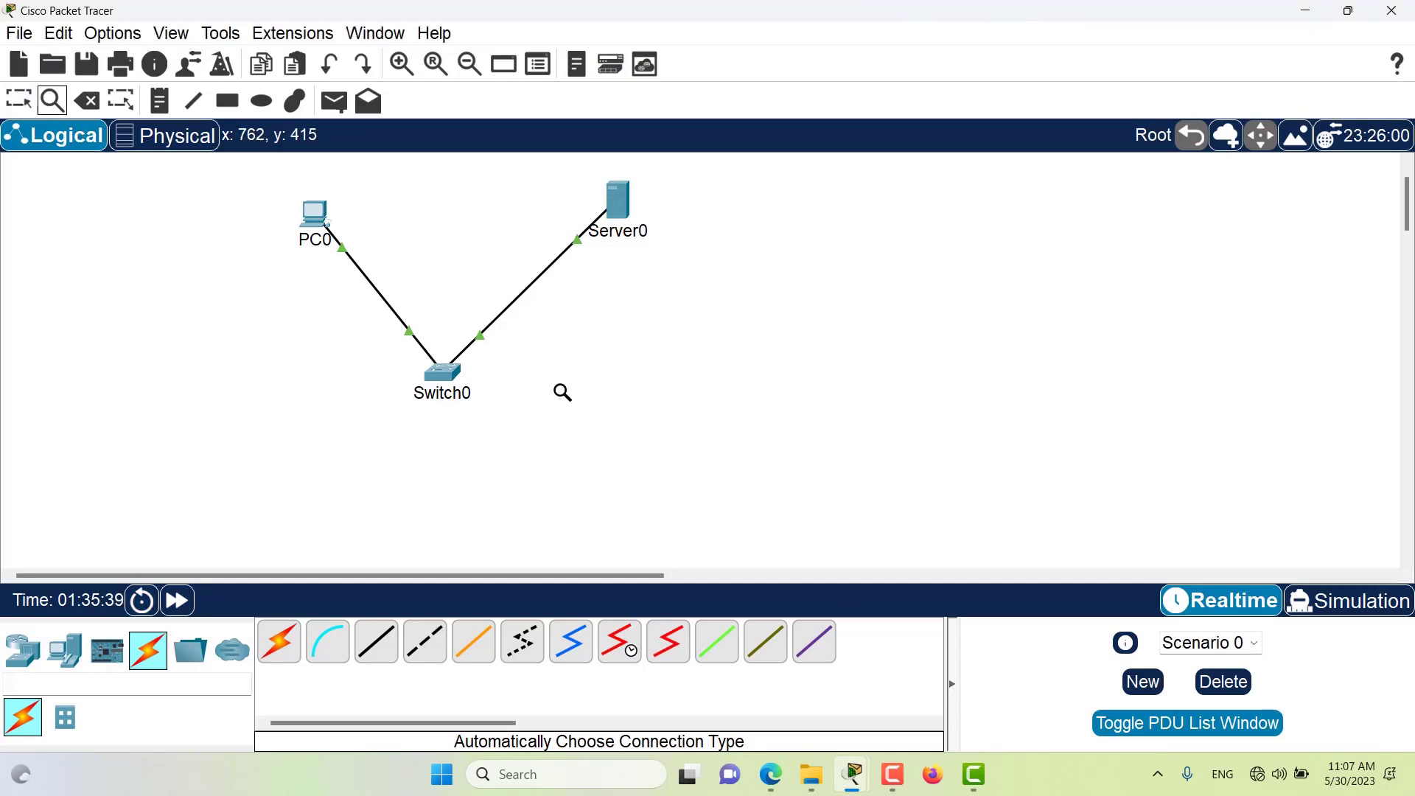
{"action": "left_click", "coordinate": [442, 369]}
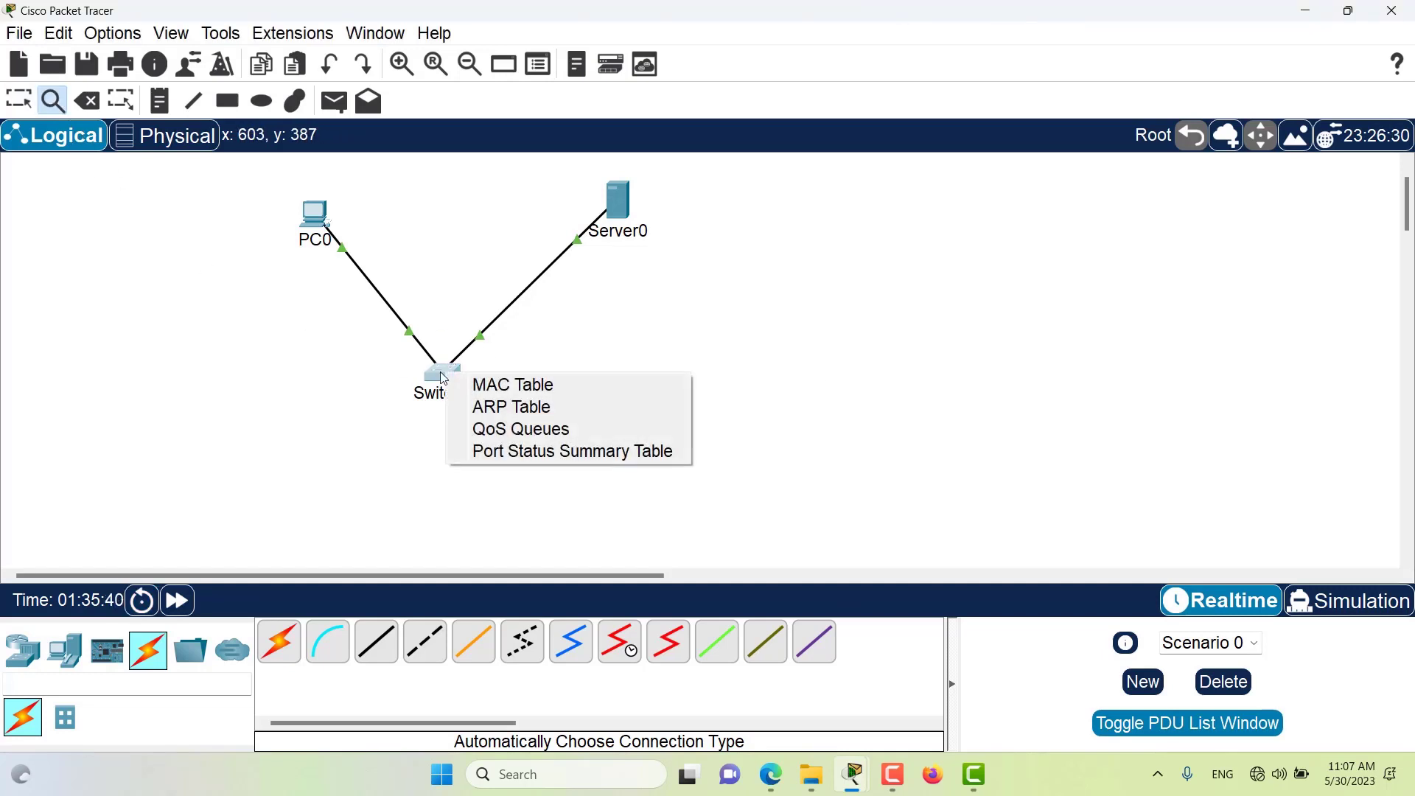
{"action": "left_click", "coordinate": [521, 391]}
{"action": "left_click_drag", "start_coordinate": [373, 258], "coordinate": [1016, 266]}
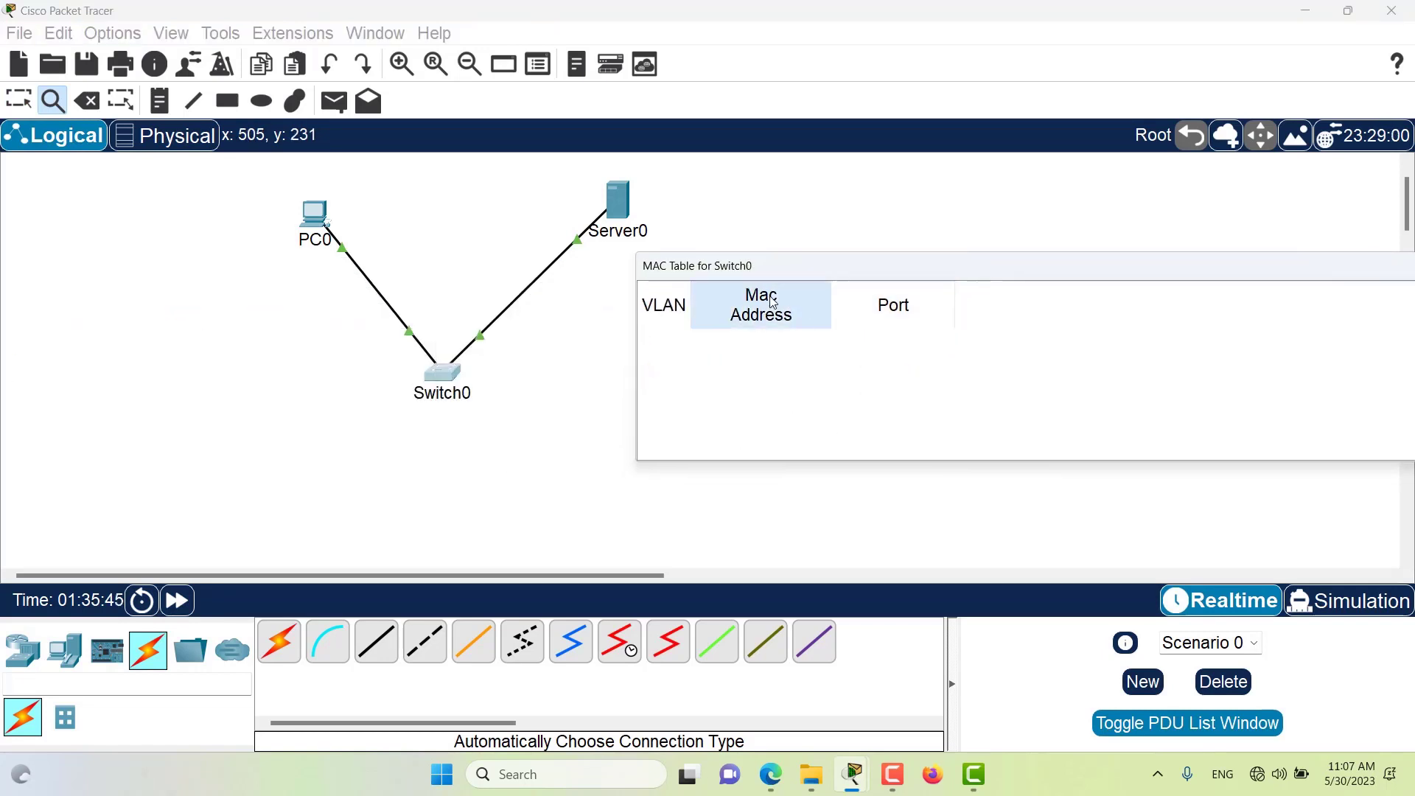
Step: Reset the network, confirm the loss of unsaved configurations, and reopen Switch0's MAC table beside the devices
{"action": "left_click", "coordinate": [150, 604]}
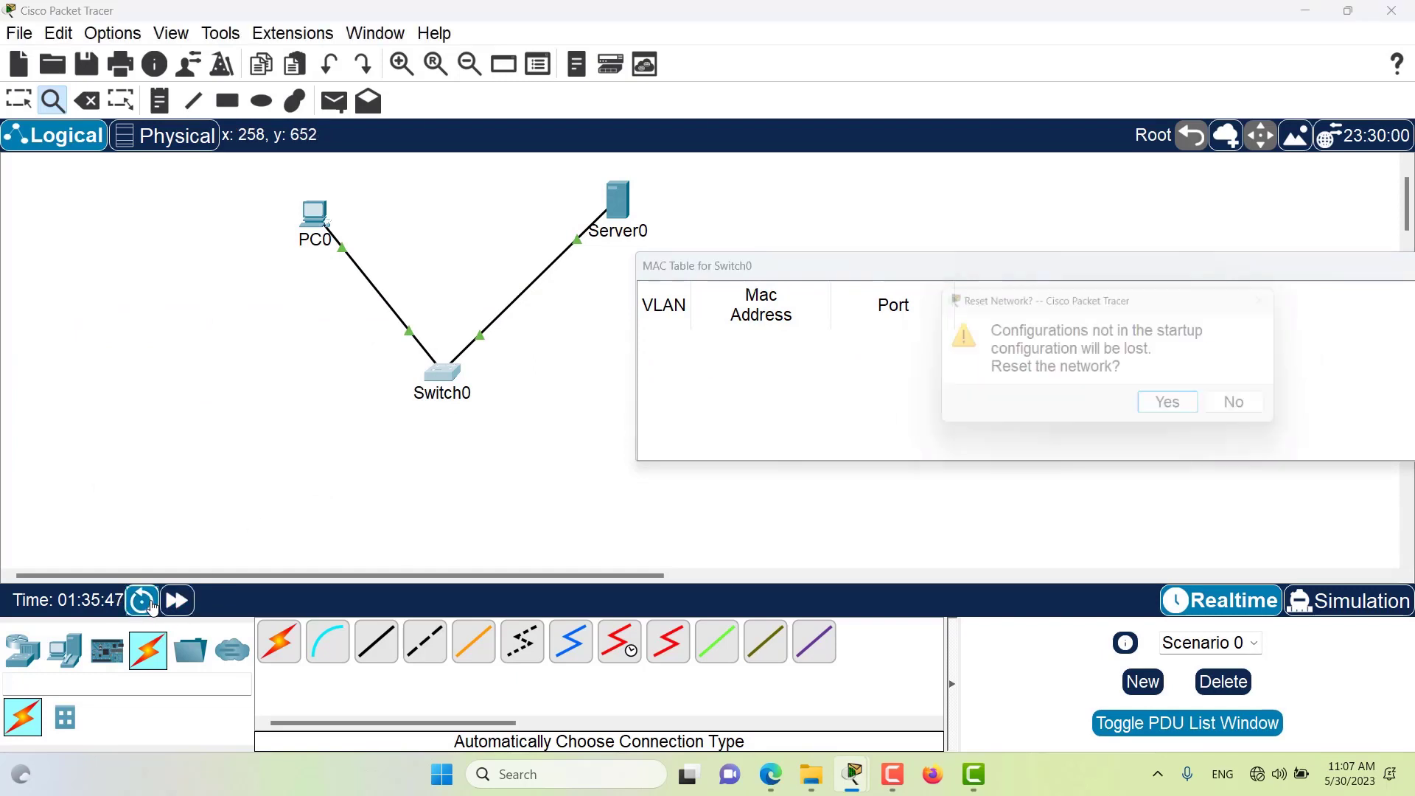
{"action": "left_click", "coordinate": [1179, 410]}
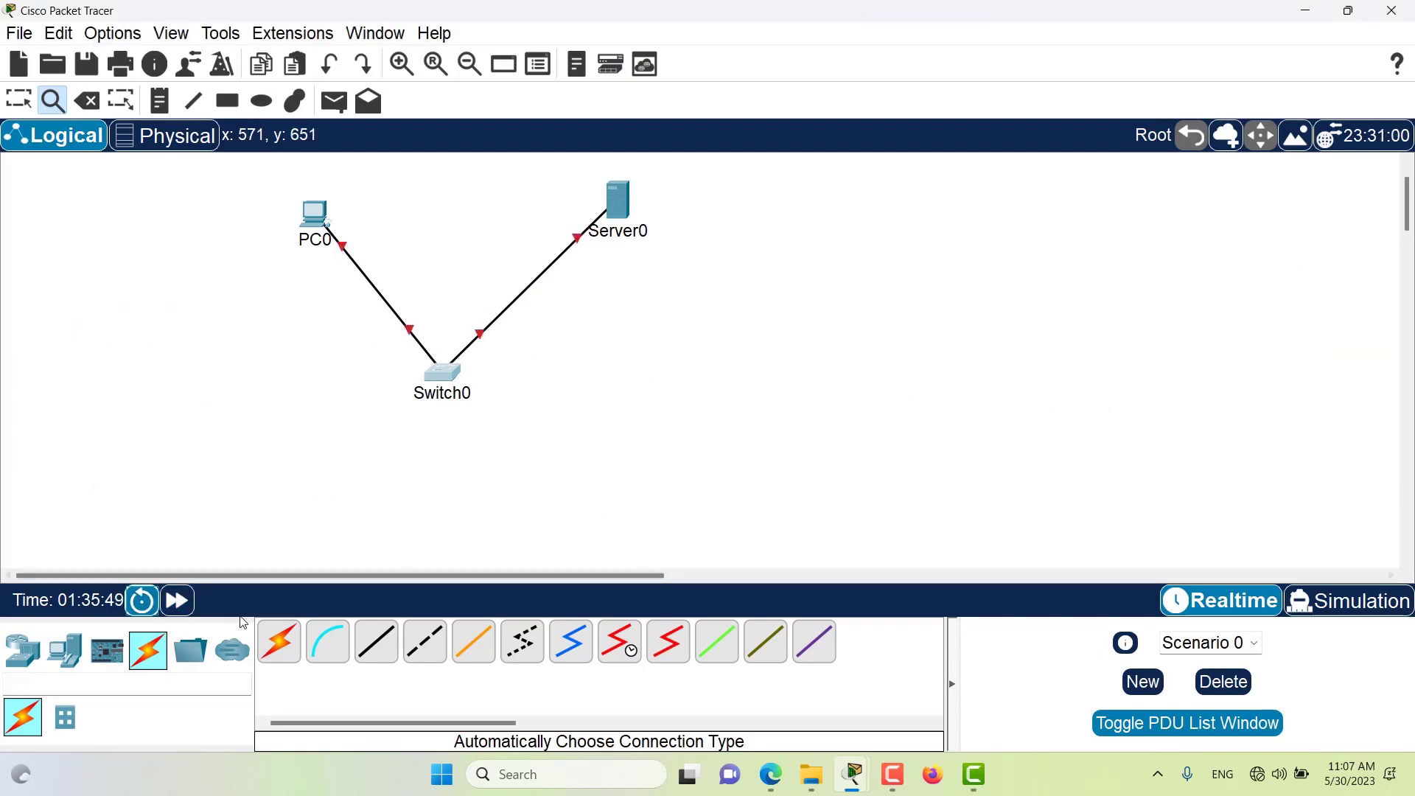
{"action": "left_click", "coordinate": [443, 377]}
{"action": "left_click", "coordinate": [511, 394]}
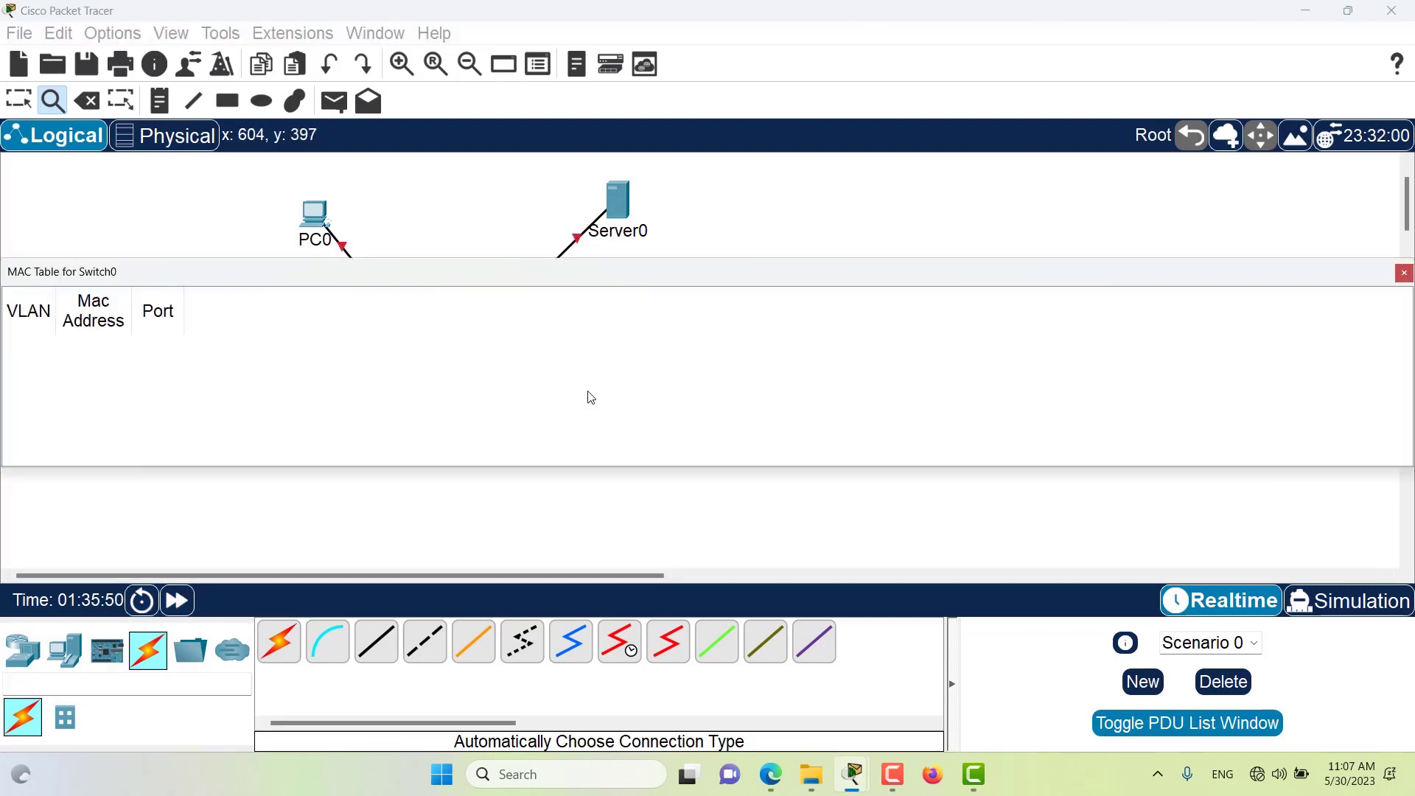
{"action": "left_click_drag", "start_coordinate": [557, 288], "coordinate": [1202, 286]}
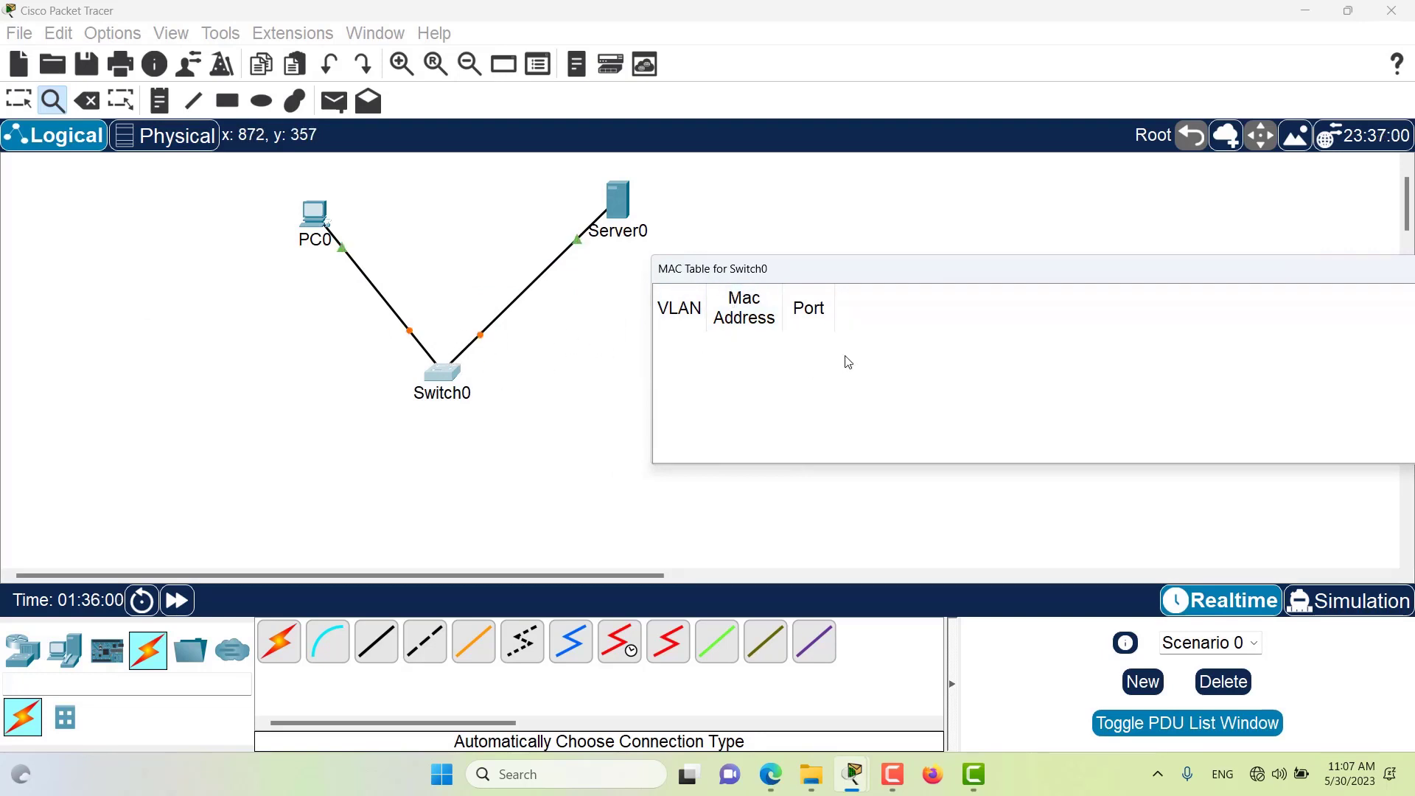
Step: Fast-forward the network time and send a simple PDU from PC0 to Server0 with Switch0's MAC table open
{"action": "left_click", "coordinate": [189, 611]}
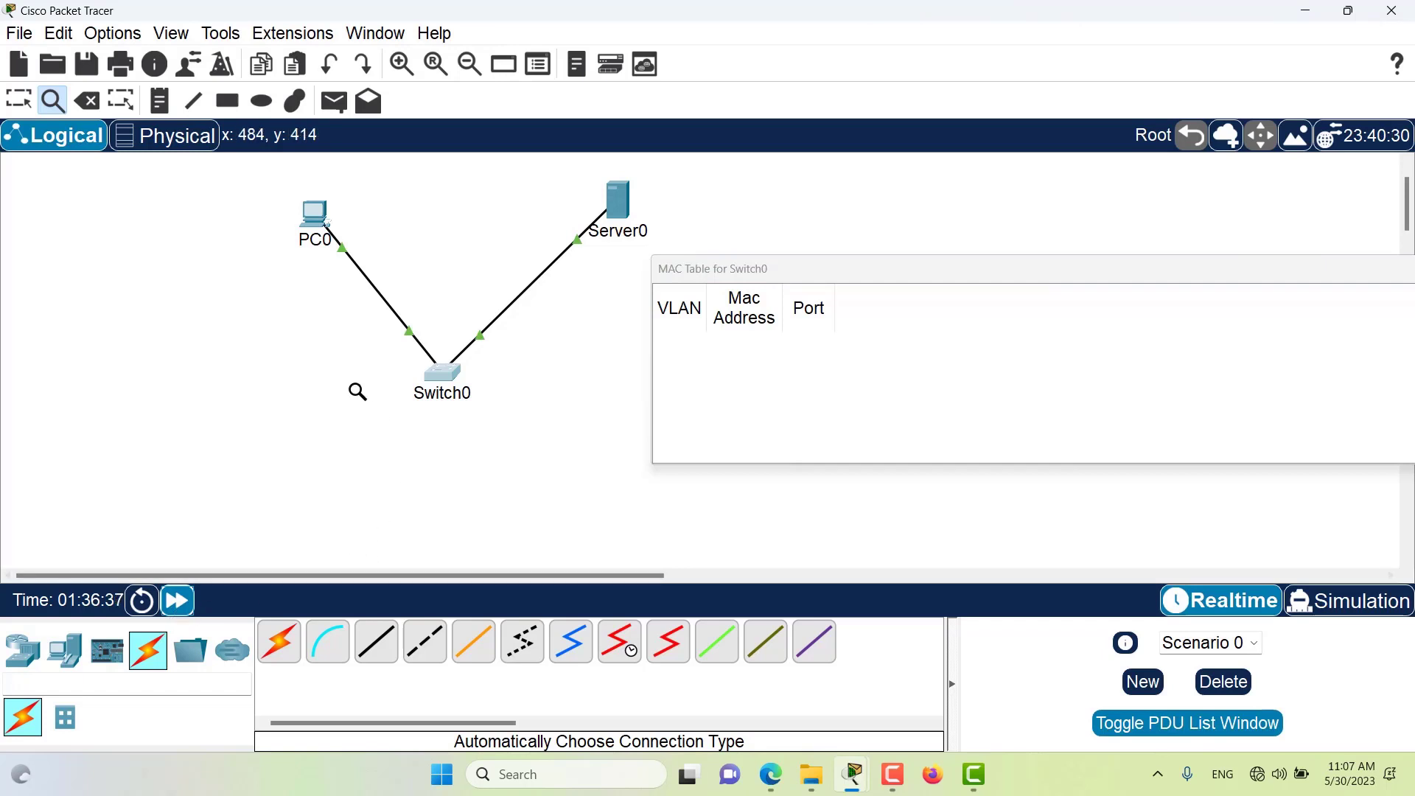
{"action": "left_click", "coordinate": [334, 101]}
{"action": "left_click", "coordinate": [313, 212]}
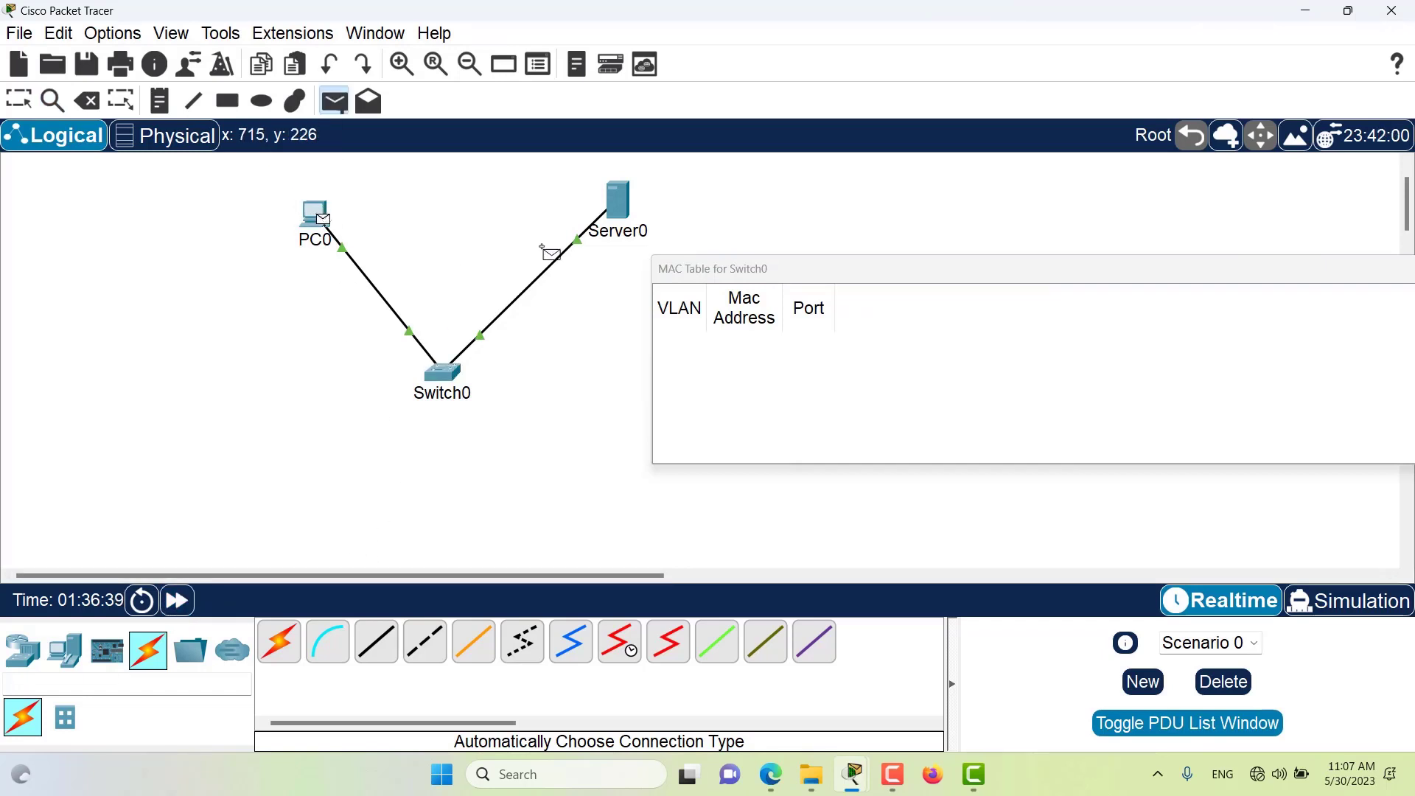
{"action": "left_click", "coordinate": [621, 201]}
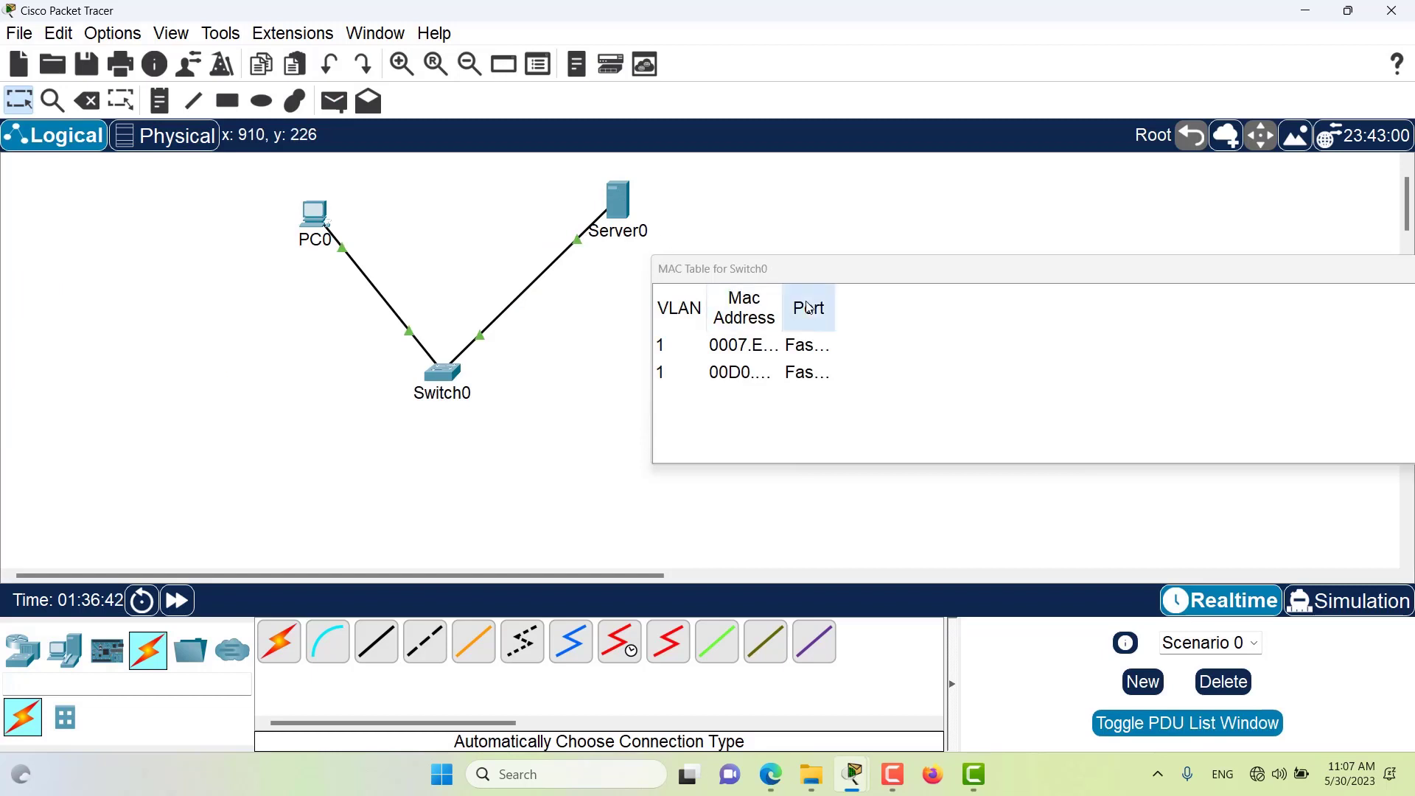
Step: Widen the VLAN, Mac Address and Port columns of Switch0's MAC table to read the full entries
{"action": "double_click", "coordinate": [784, 311]}
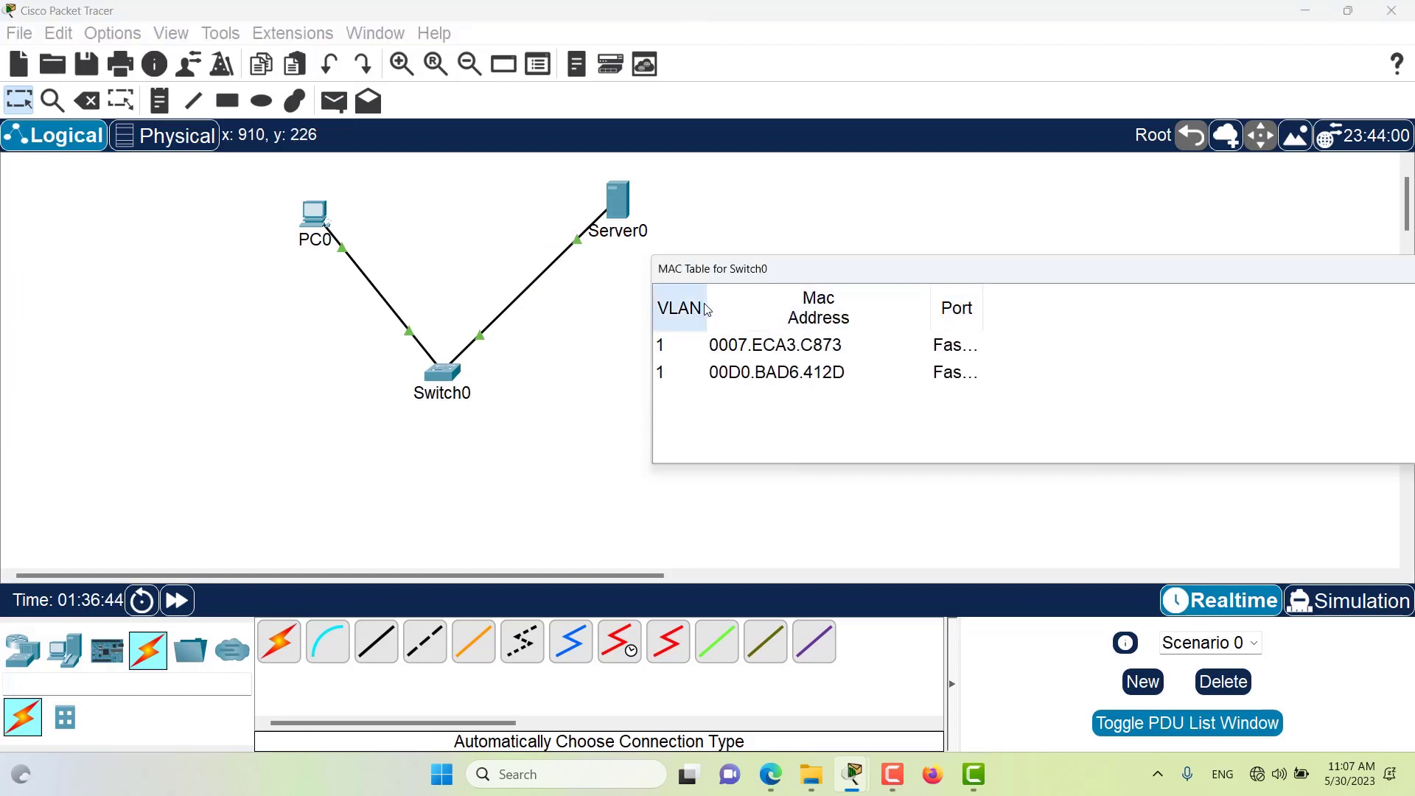
{"action": "left_click_drag", "start_coordinate": [706, 309], "coordinate": [745, 307]}
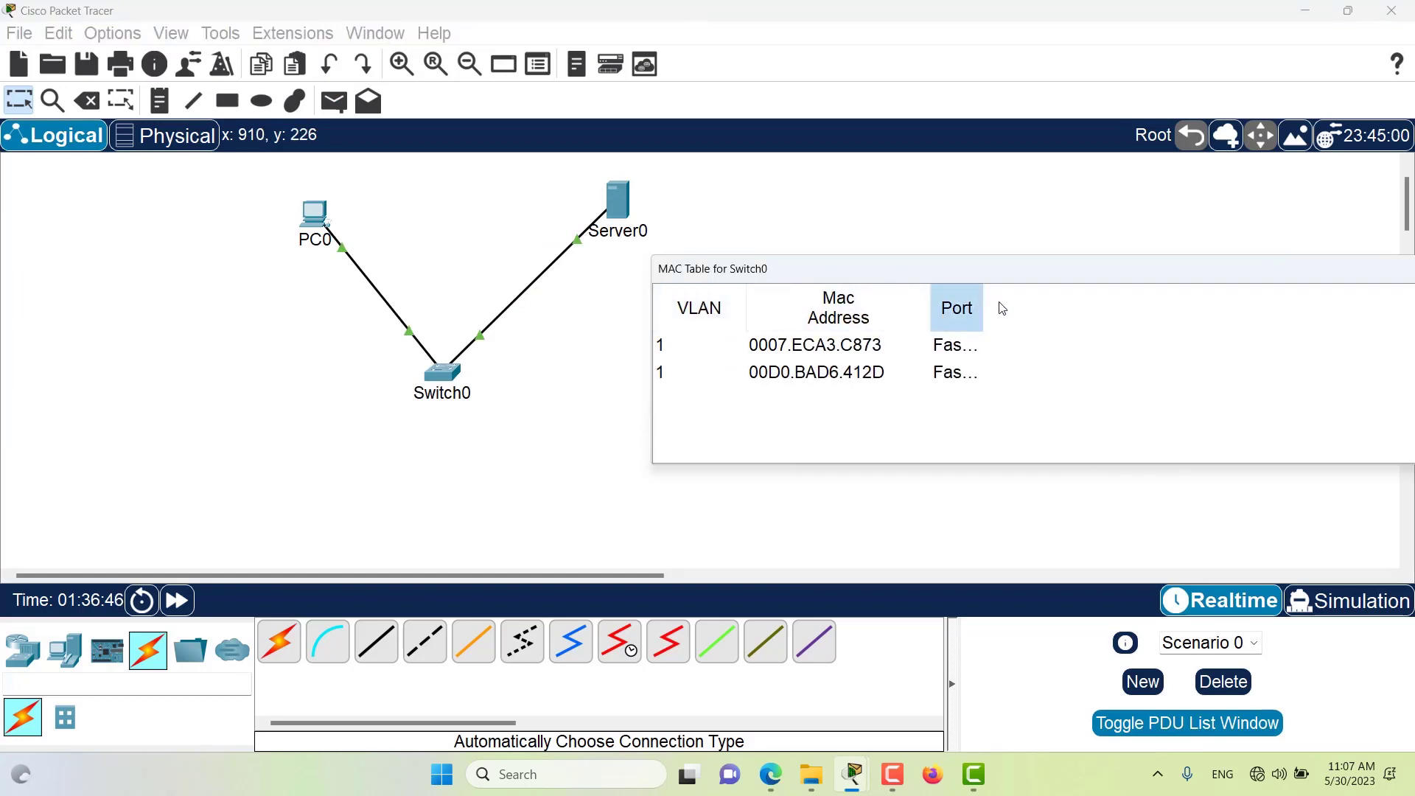
{"action": "left_click_drag", "start_coordinate": [983, 308], "coordinate": [1153, 308]}
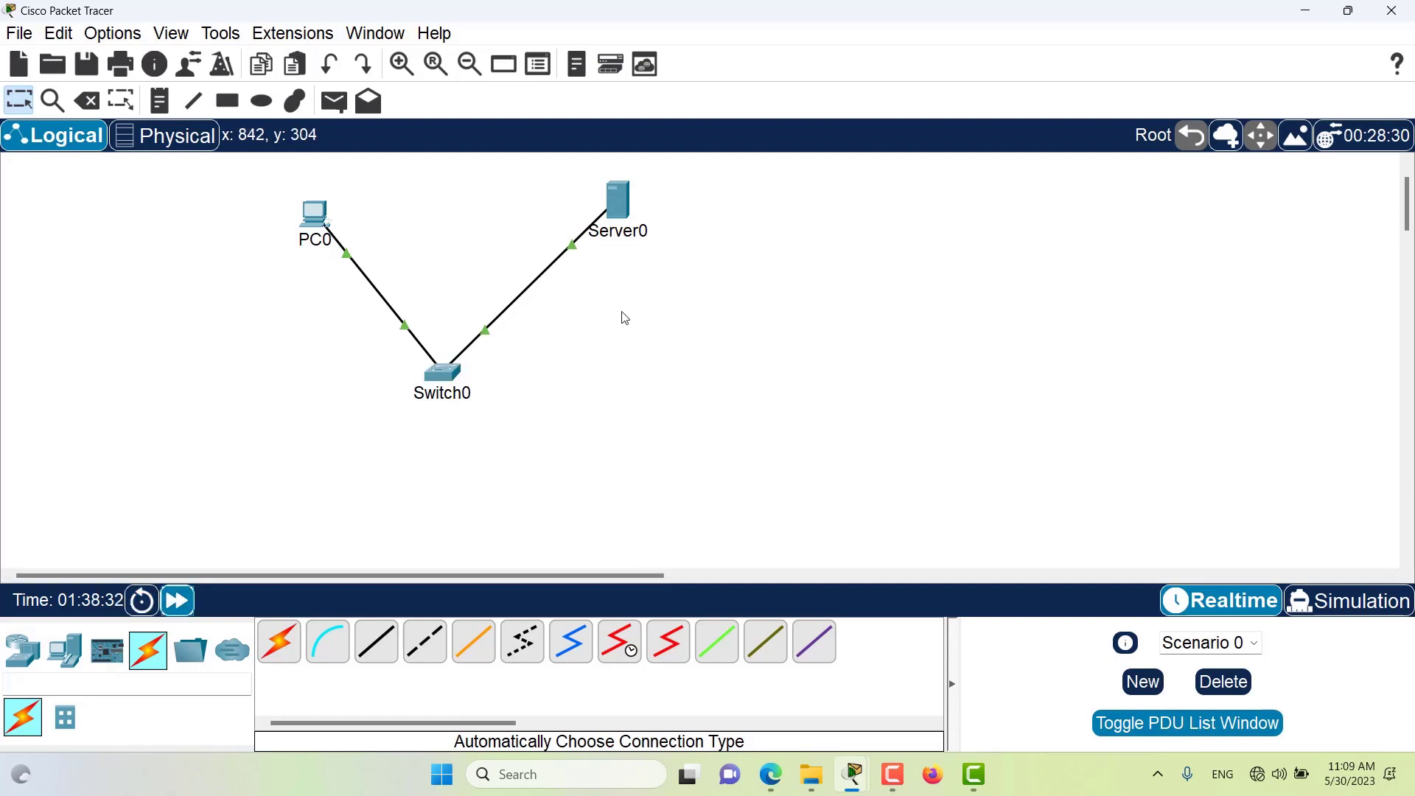
Step: Switch the network from Realtime to Simulation mode
{"action": "left_click", "coordinate": [1348, 601]}
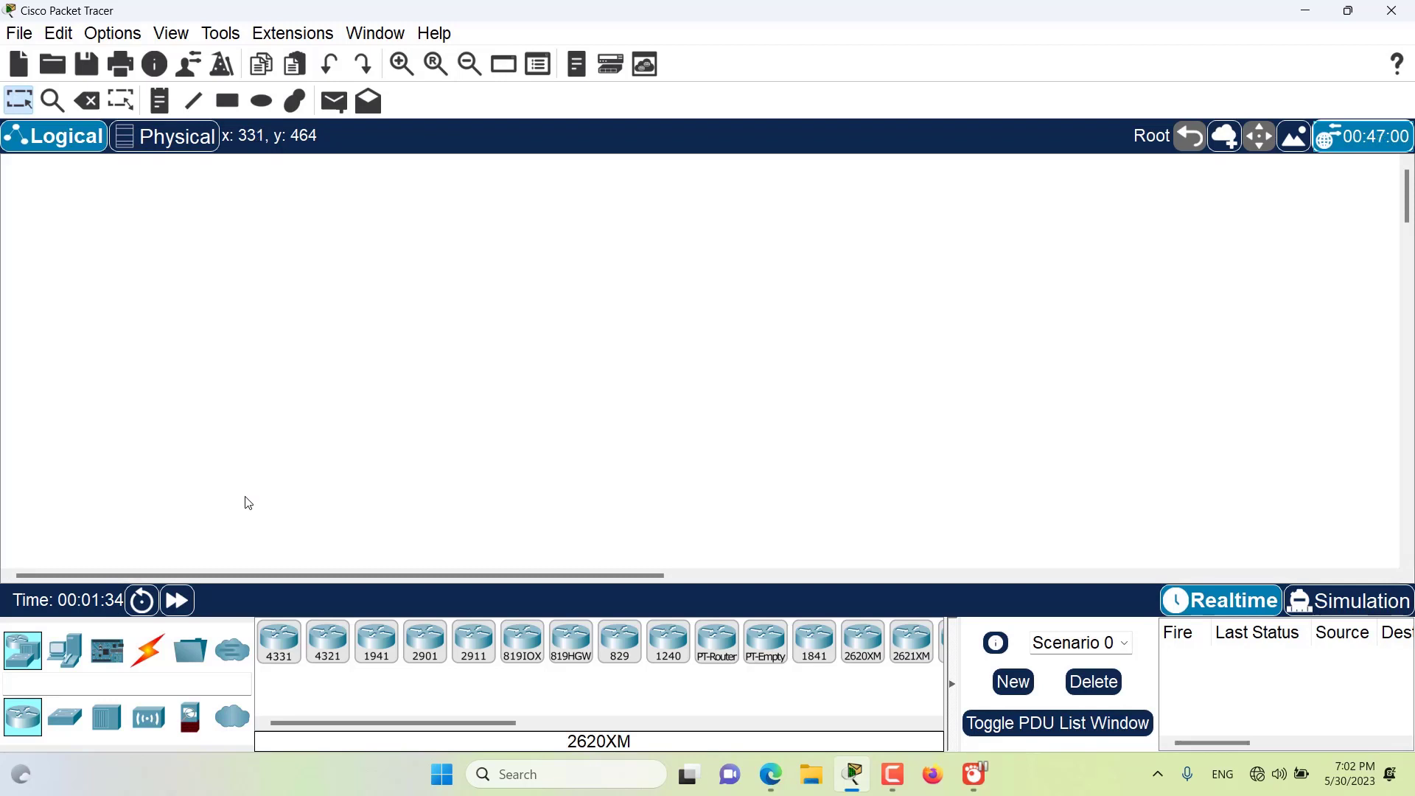
Step: Place a switch near the middle of the empty workspace and a PC to its left
{"action": "left_click_drag", "start_coordinate": [65, 716], "coordinate": [617, 313]}
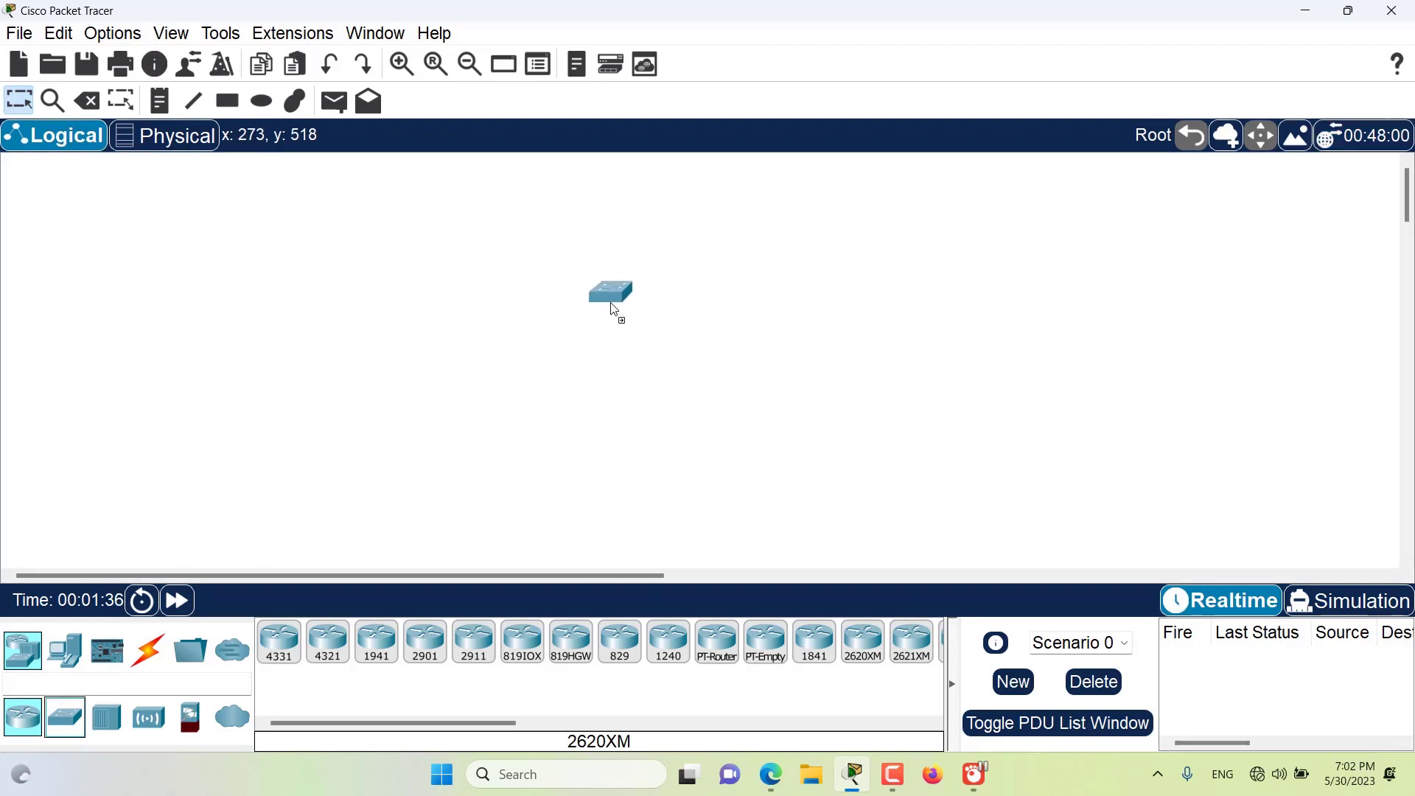
{"action": "left_click", "coordinate": [79, 667]}
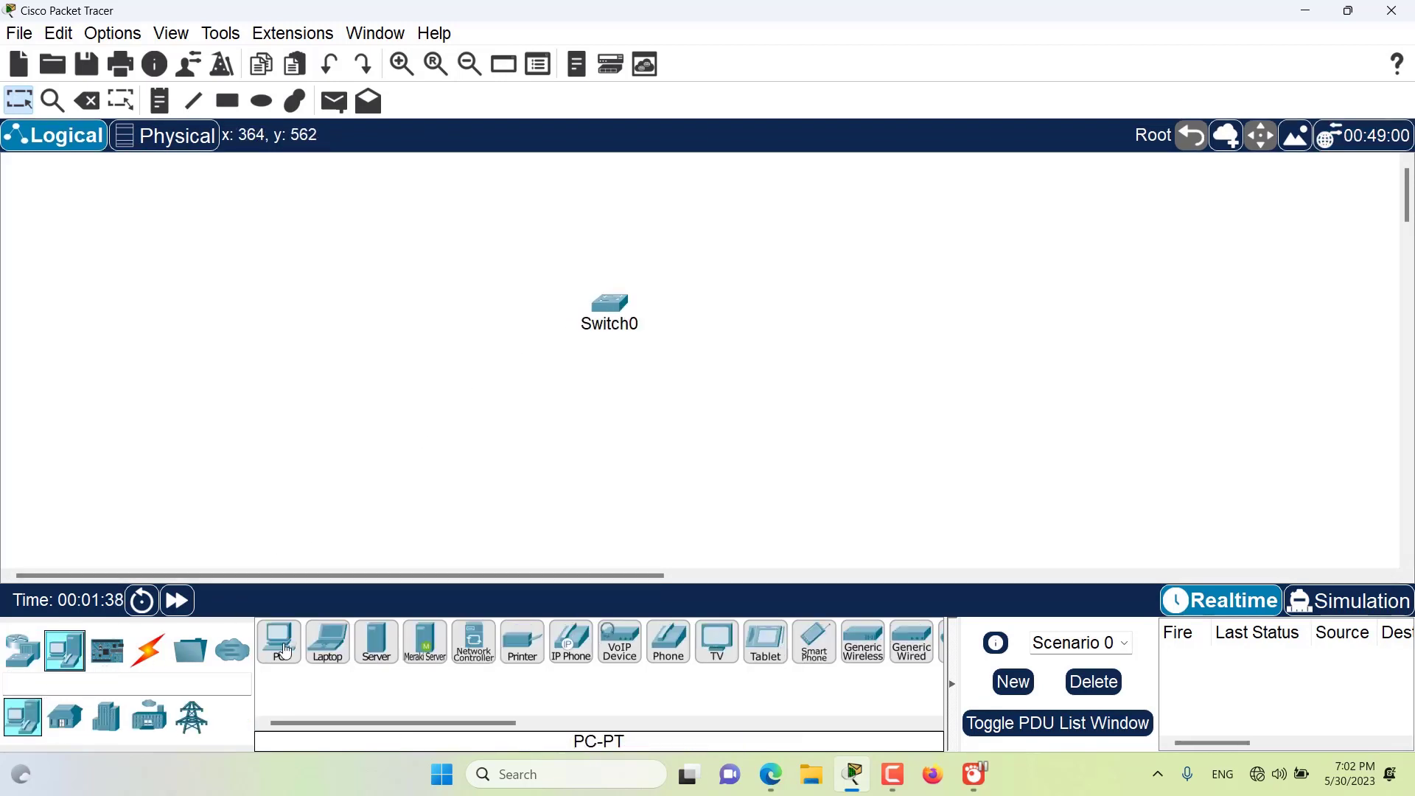
{"action": "left_click_drag", "start_coordinate": [279, 641], "coordinate": [321, 336]}
Step: Connect PC0 to Switch0 with the automatically chosen connection type and fast-forward the network time
{"action": "left_click", "coordinate": [149, 649]}
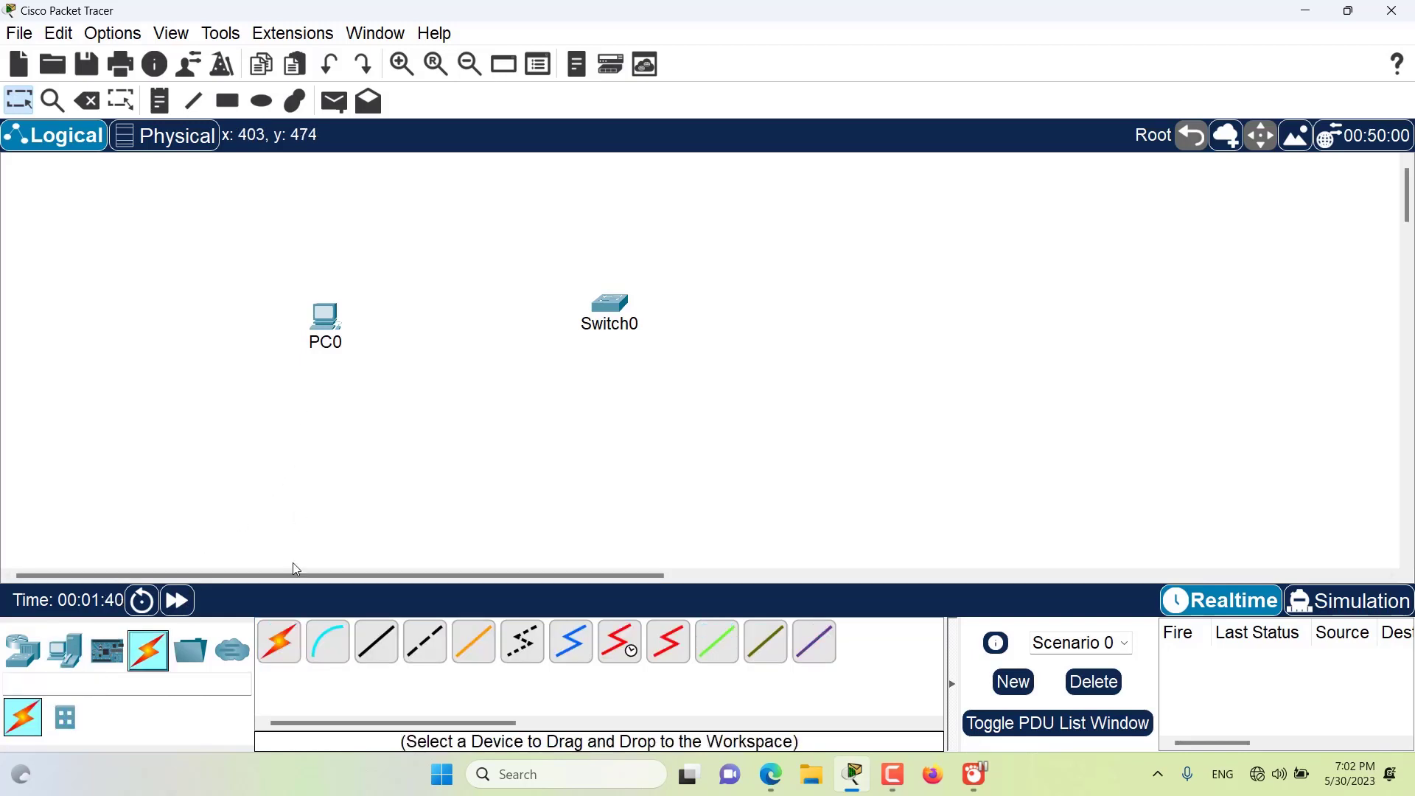
{"action": "left_click", "coordinate": [280, 641]}
{"action": "left_click", "coordinate": [610, 303]}
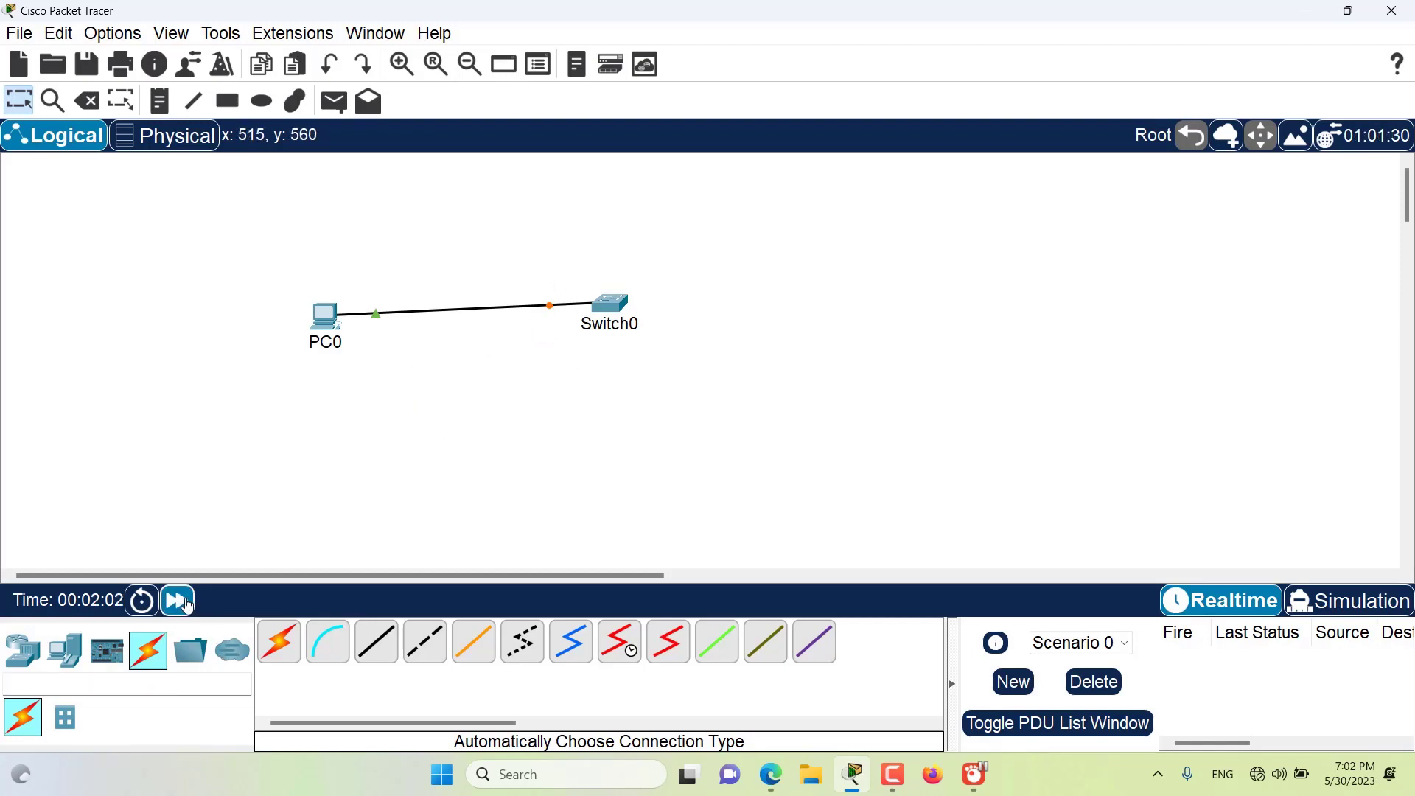
{"action": "left_click", "coordinate": [177, 601]}
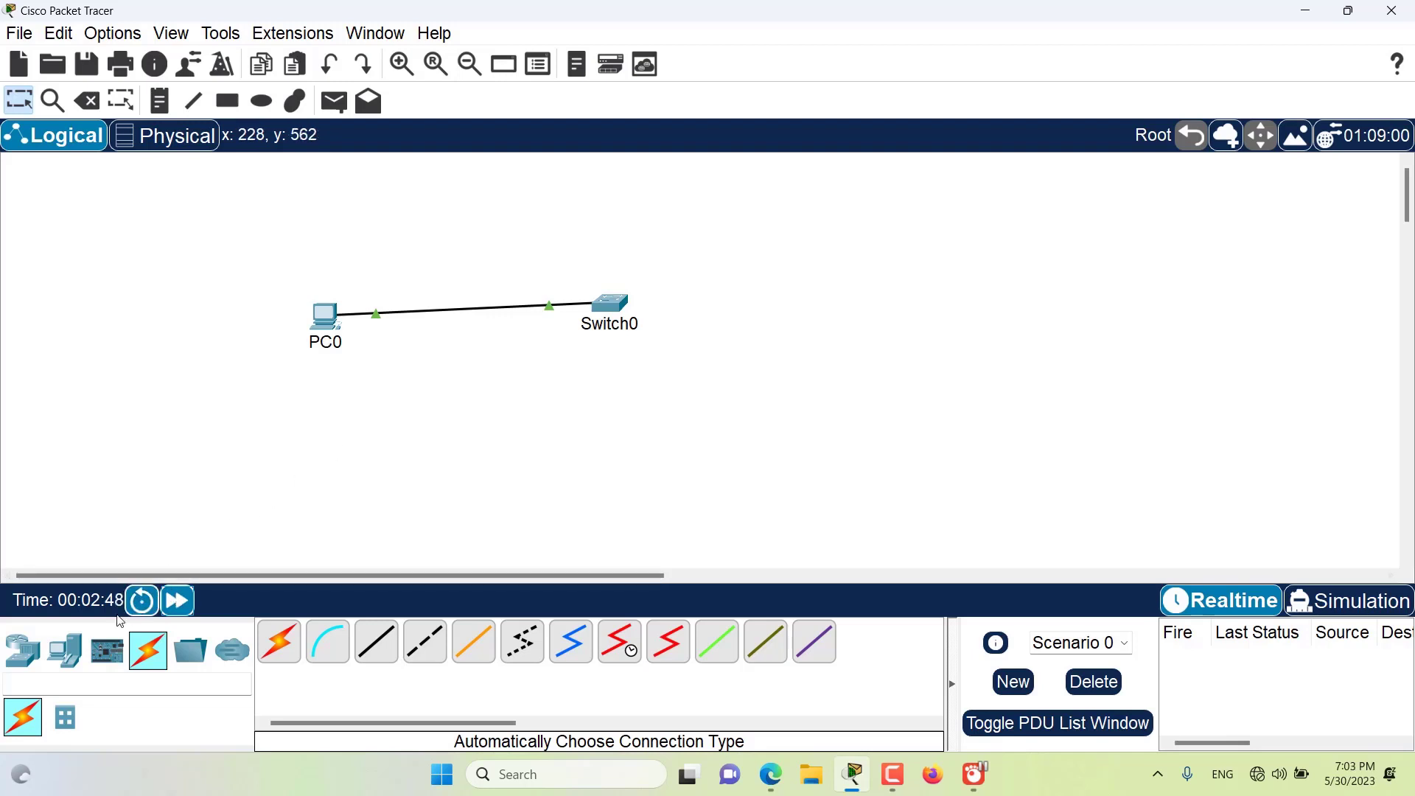
Step: Place two 4331 routers below PC0 and Switch0 and connect them with the automatically chosen connection type
{"action": "left_click", "coordinate": [22, 649]}
{"action": "left_click", "coordinate": [279, 641]}
{"action": "left_click", "coordinate": [427, 414]}
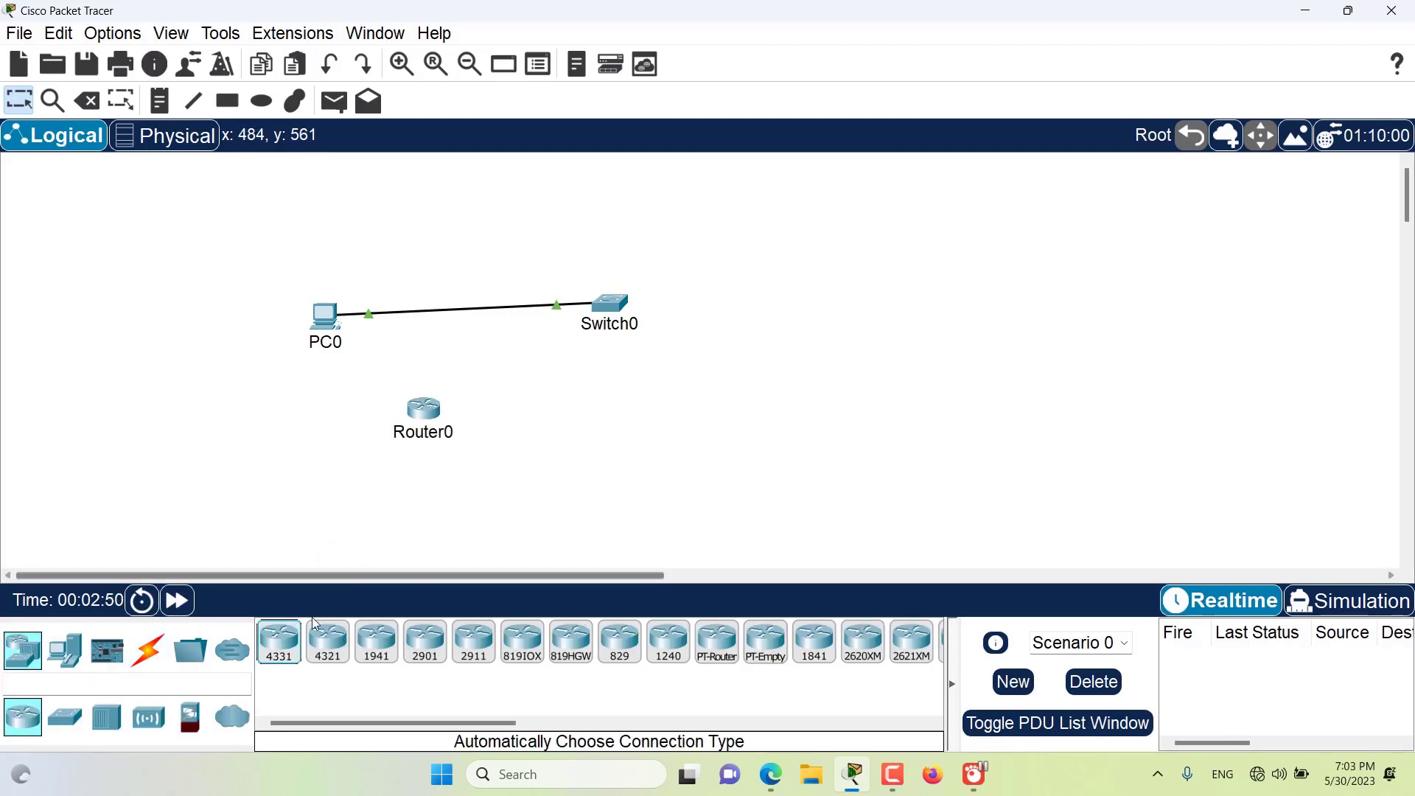
{"action": "left_click", "coordinate": [148, 650]}
{"action": "left_click", "coordinate": [278, 641]}
{"action": "left_click", "coordinate": [426, 421]}
{"action": "left_click", "coordinate": [616, 389]}
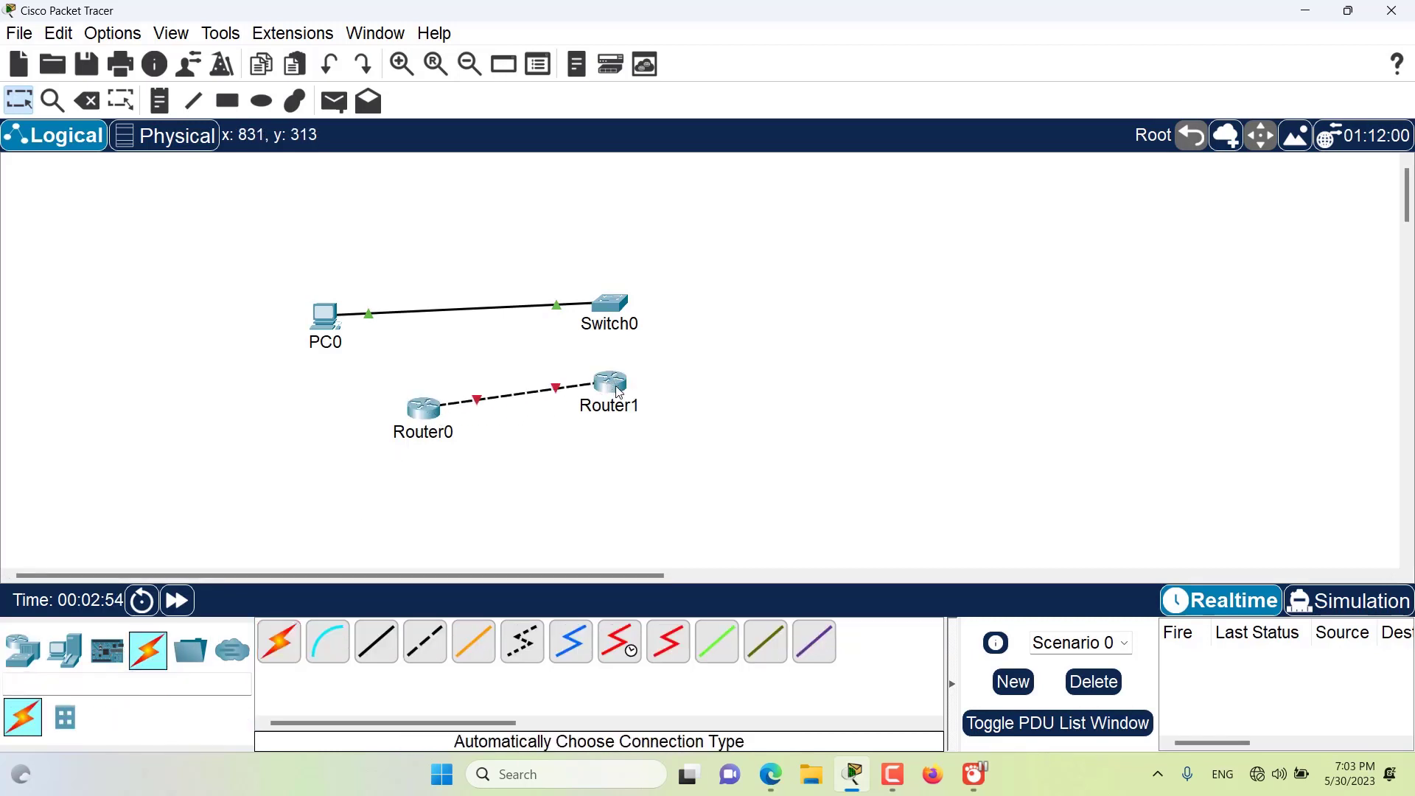